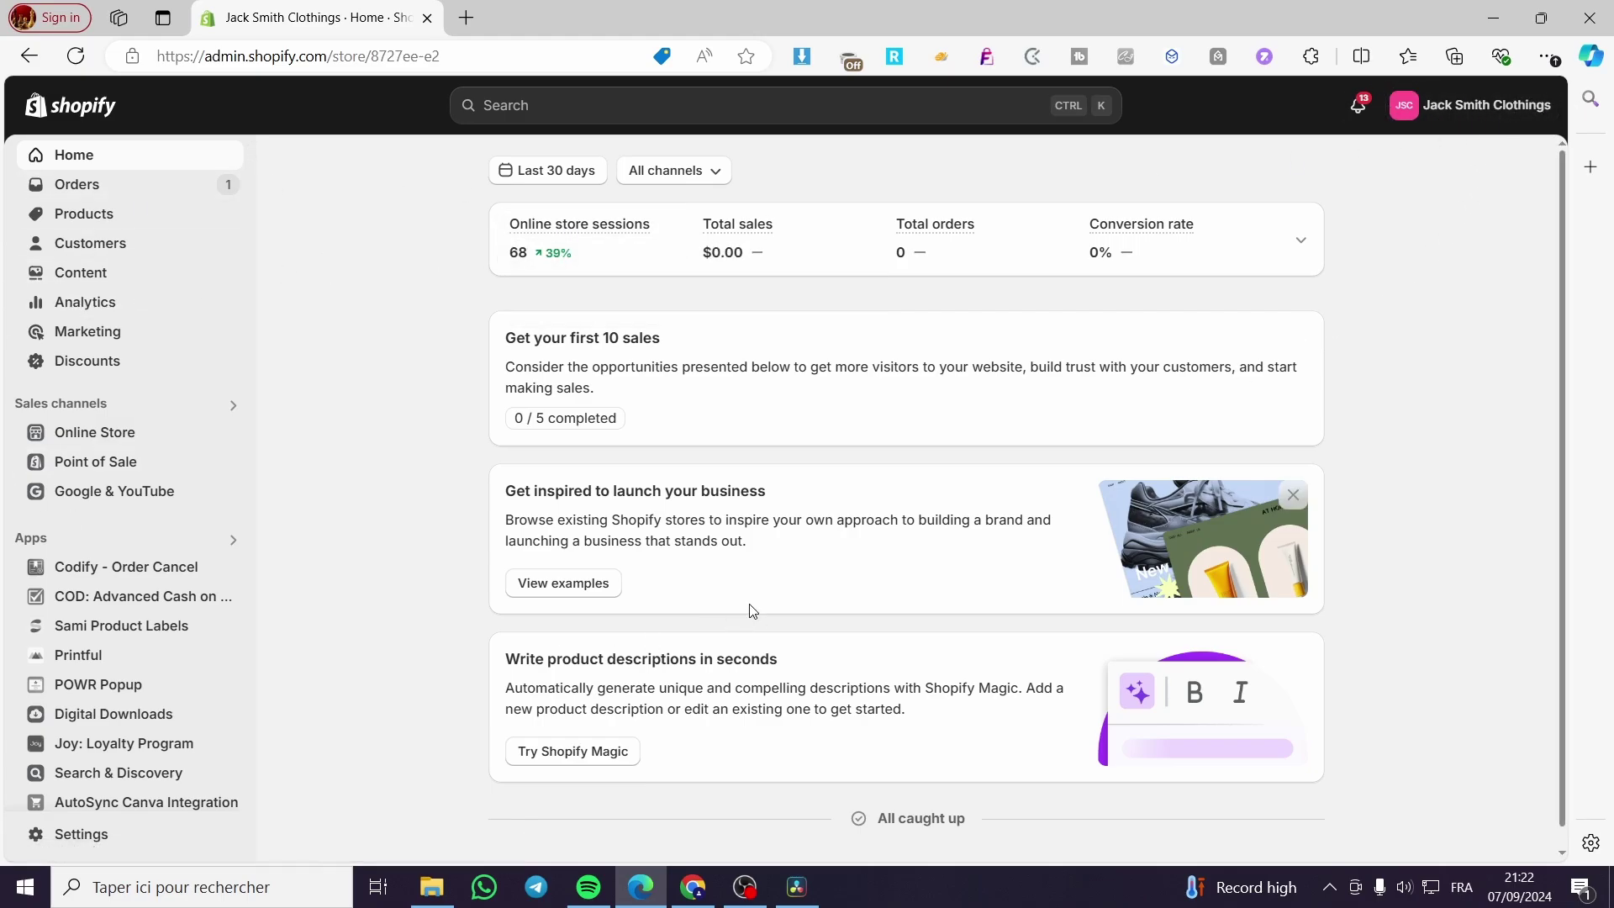
Search the admin for 'biscuit bundles', correcting the misspelled 'busciuit' entry
scroll(353, 361, "down", 1)
scroll(165, 566, "up", 1)
scroll(730, 452, "up", 1)
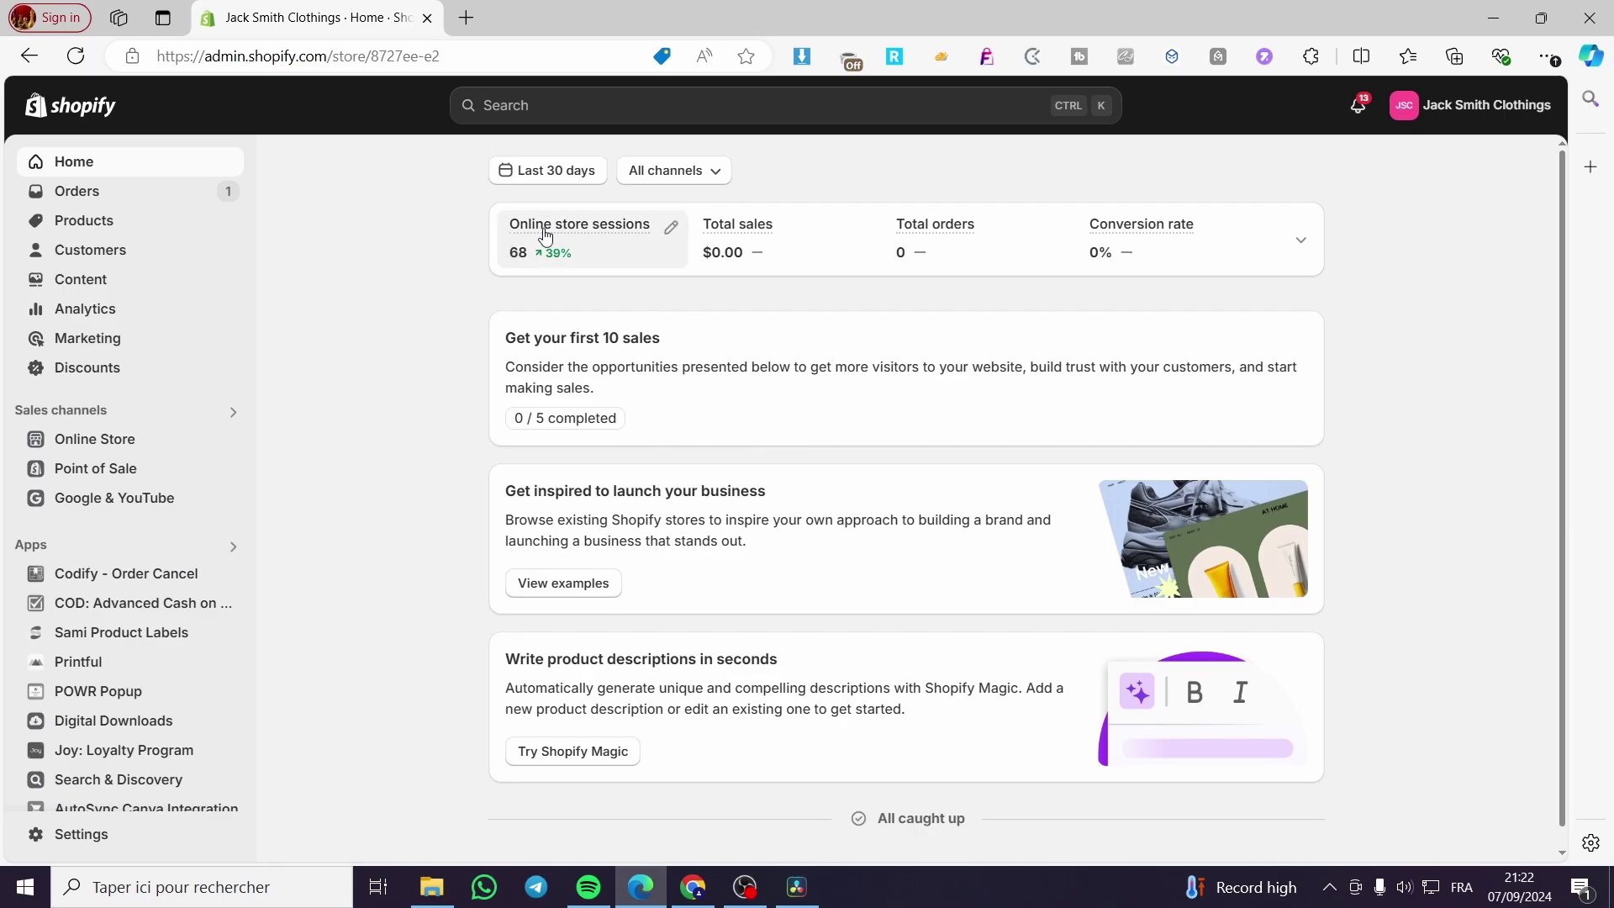
left_click(841, 111)
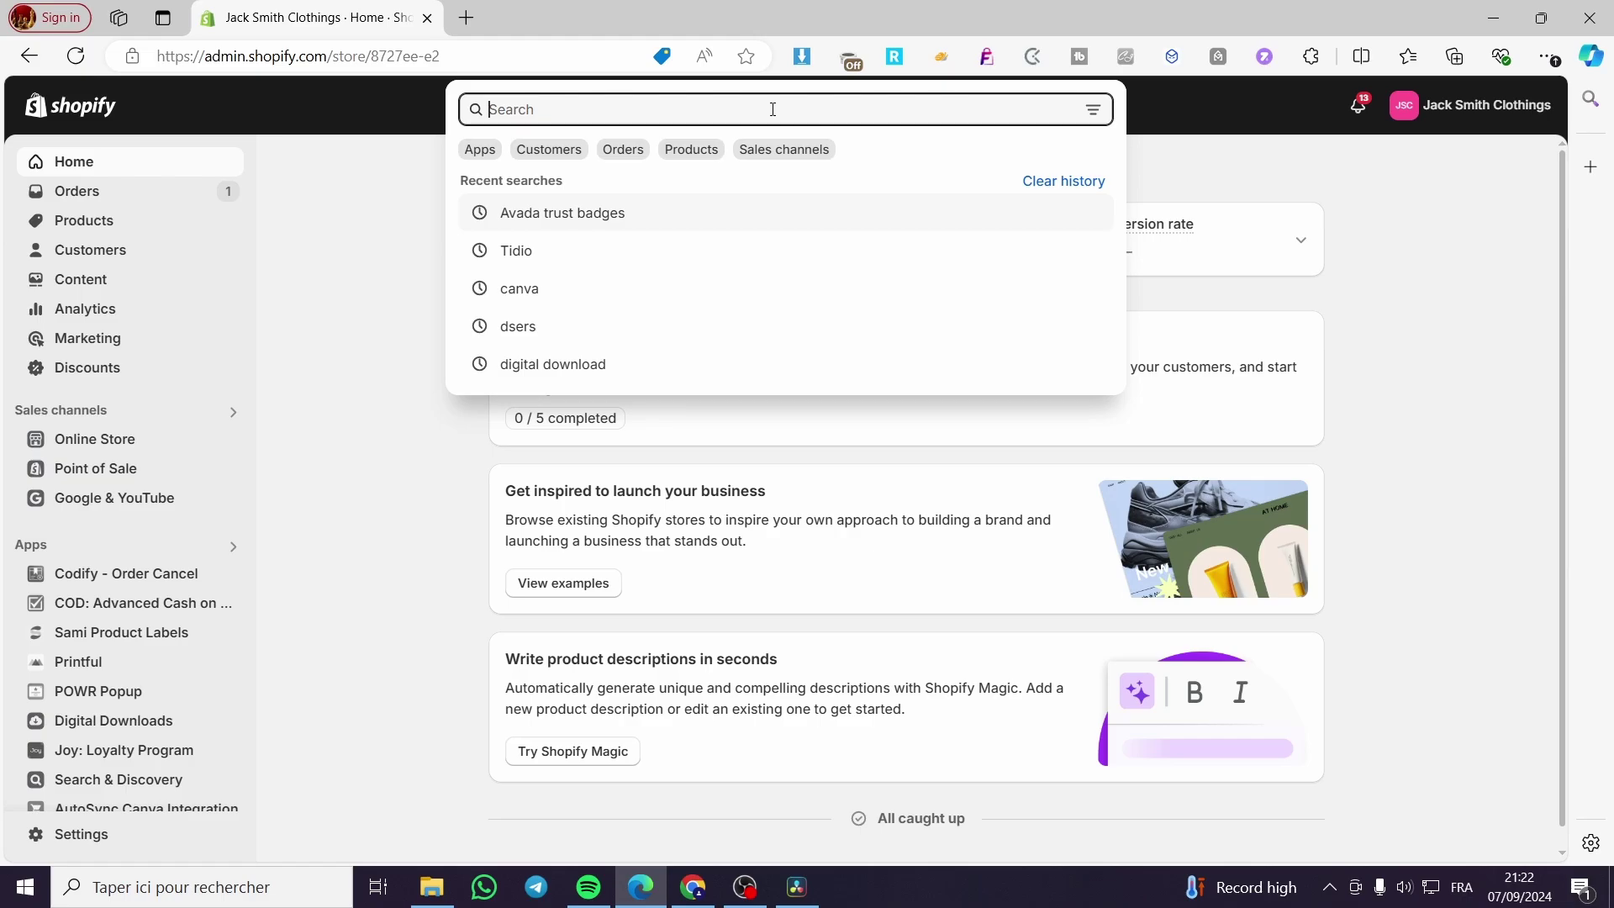
type("busci")
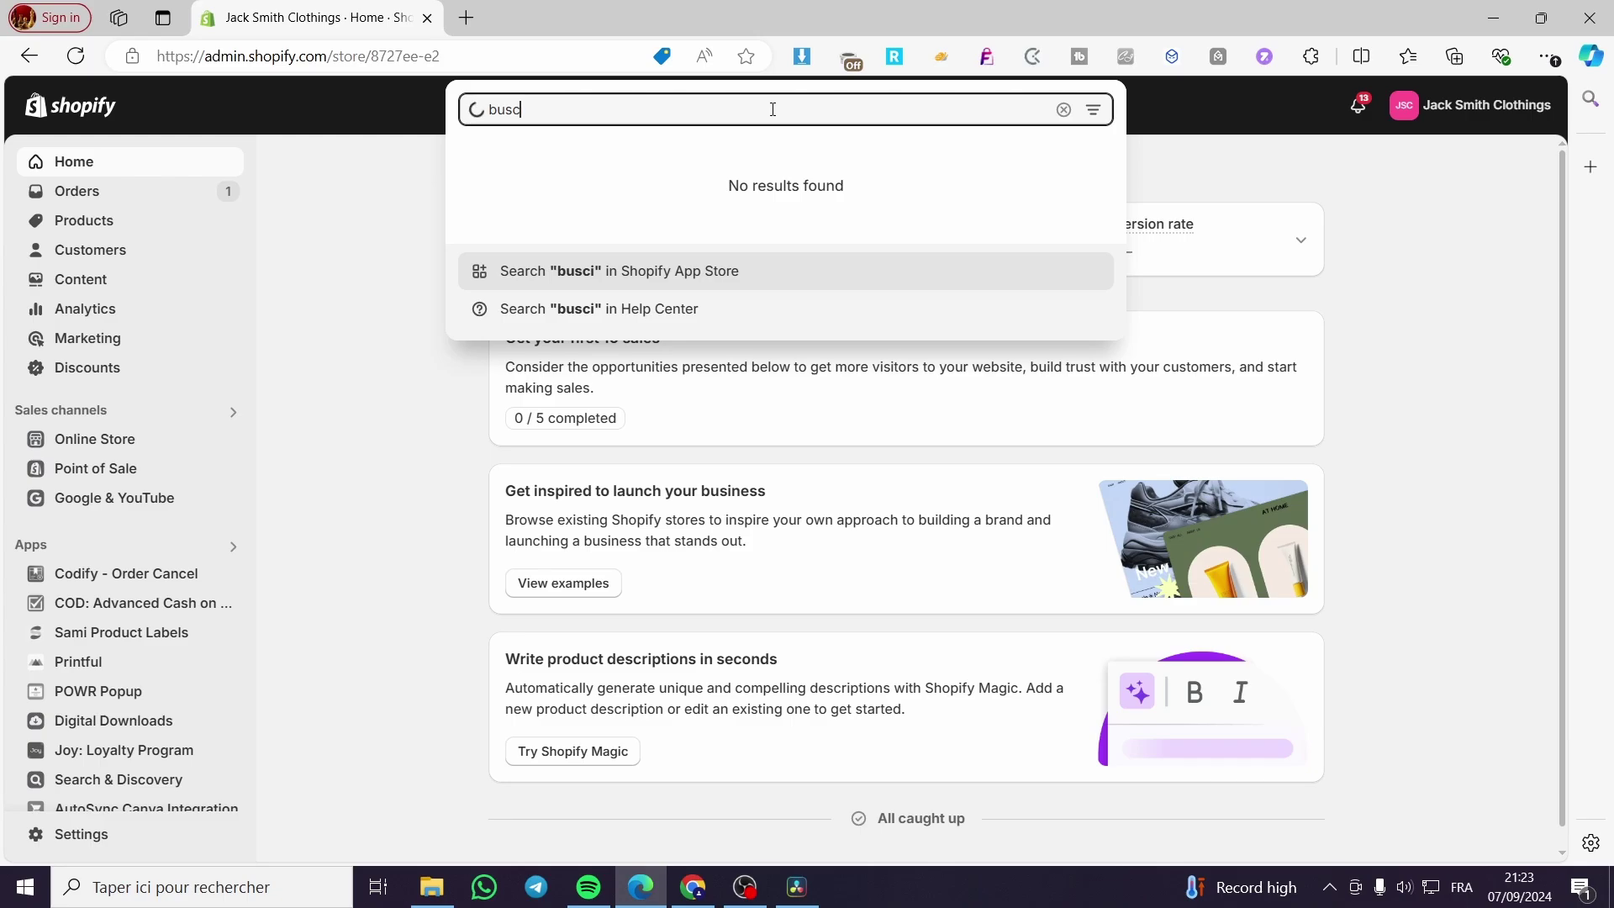
key("BackSpace")
type("uit")
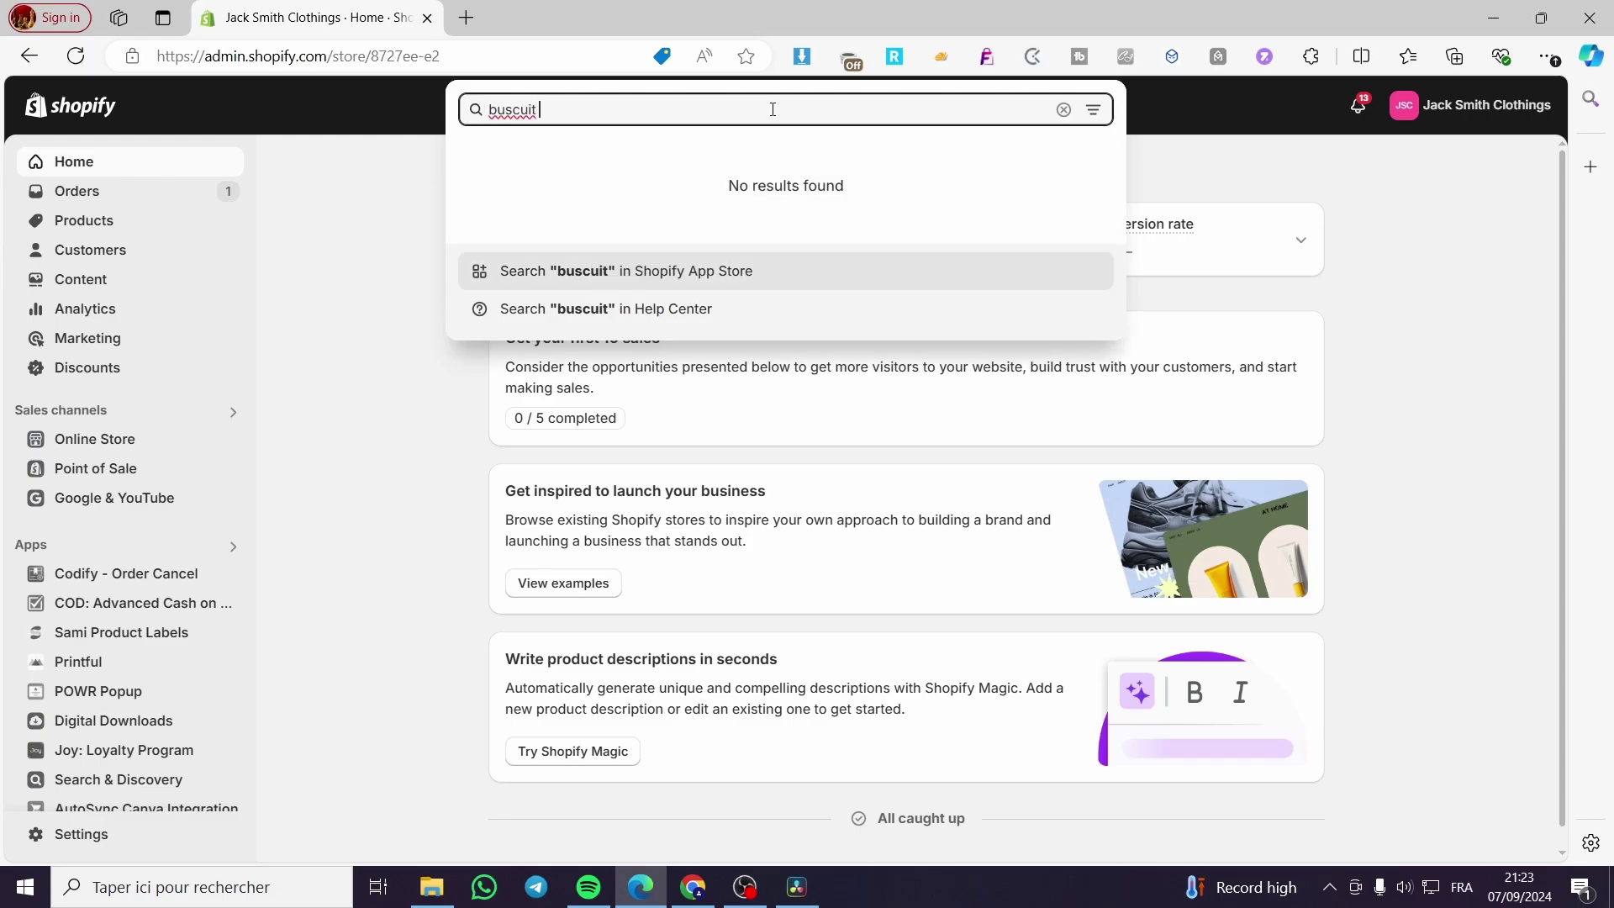
type(" bundles")
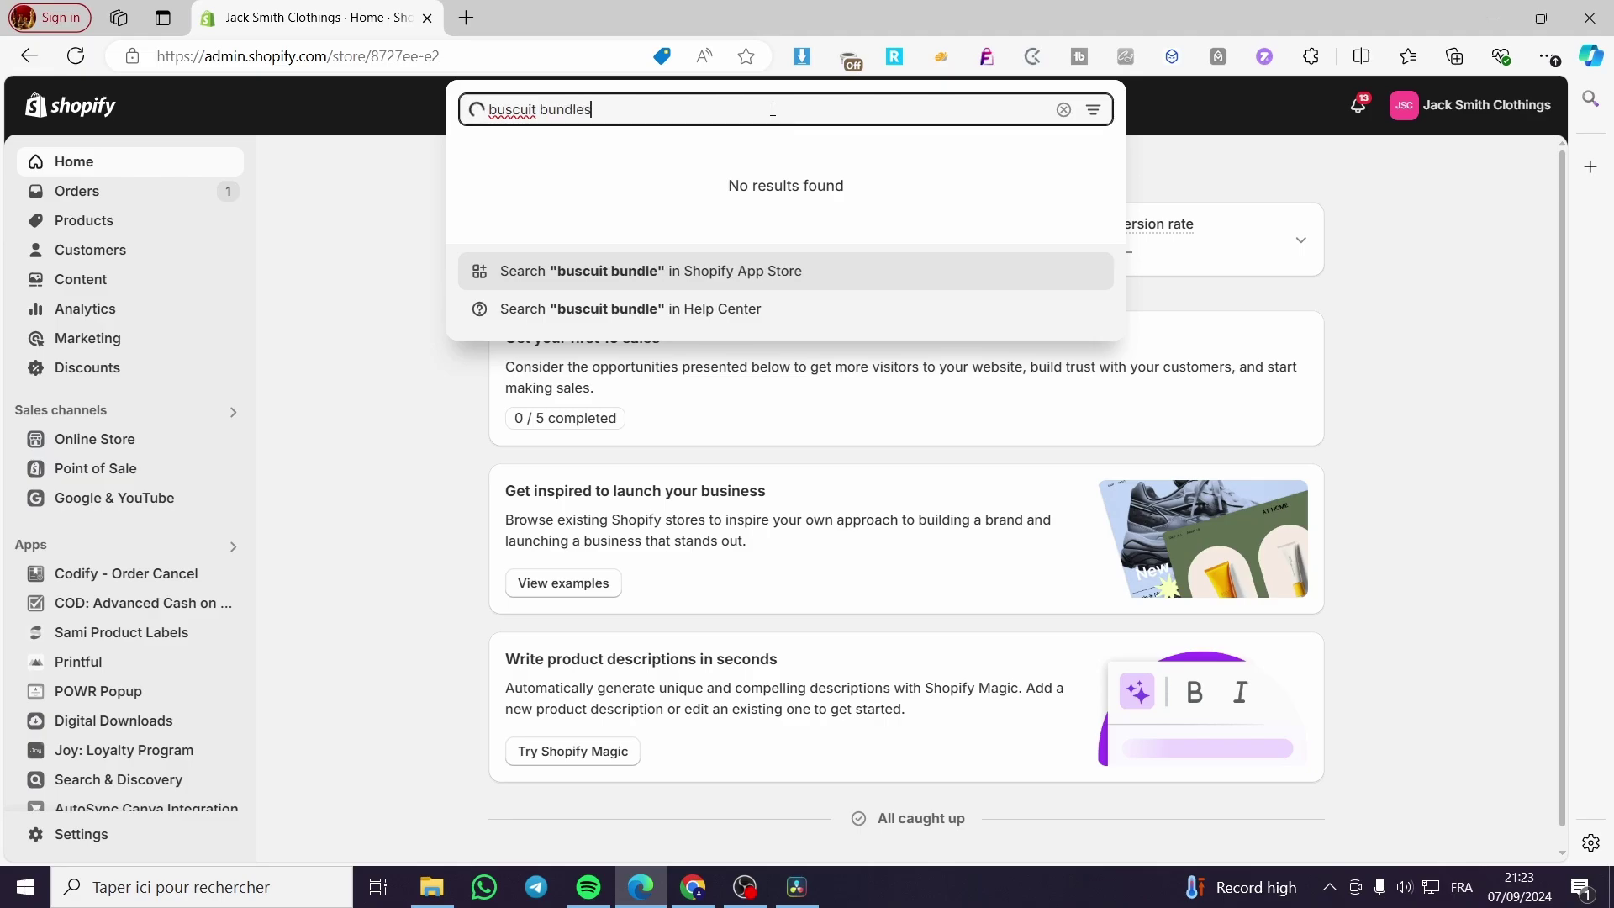
left_click(506, 108)
key("BackSpace")
Finish the 'biscuit bundles' term and browse its Shopify App Store results in a new tab
type("i")
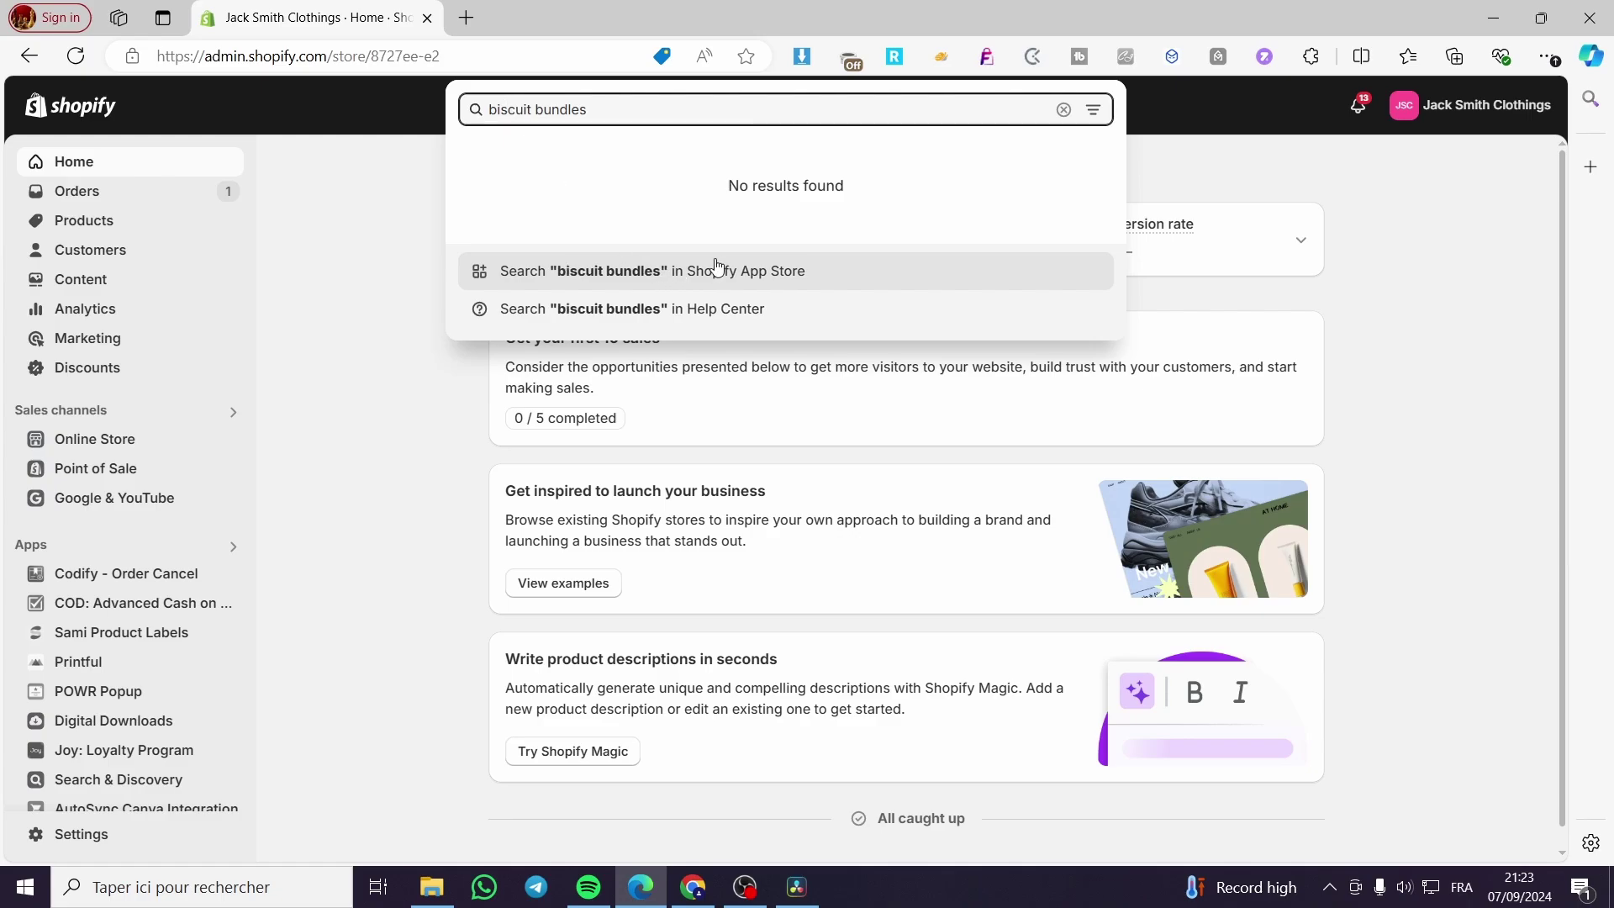
left_click(715, 272)
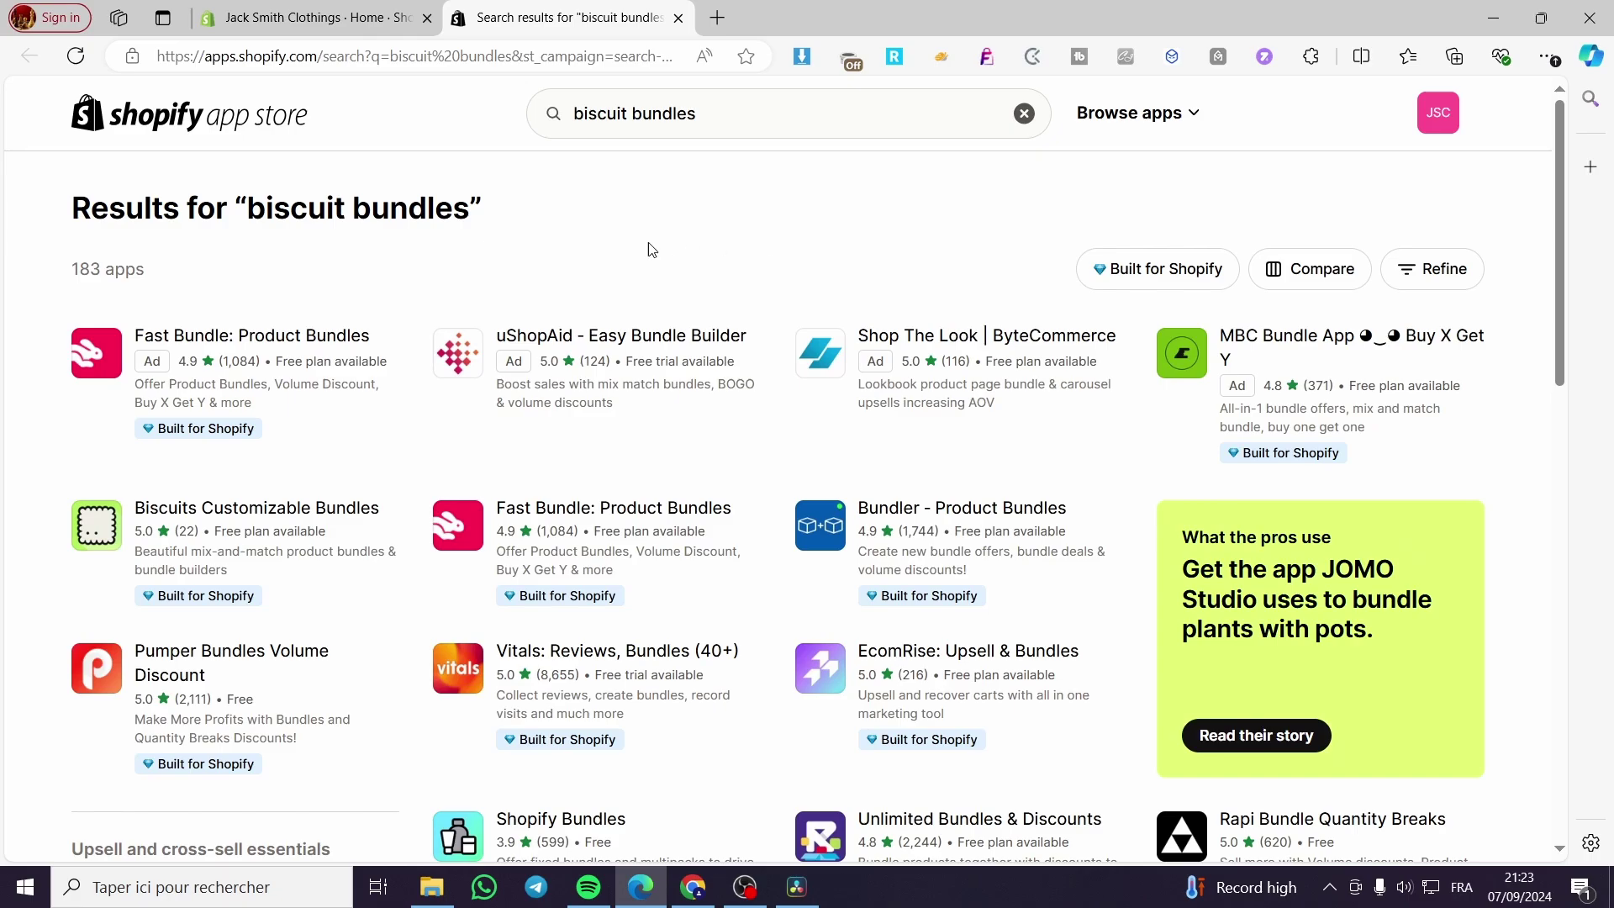
scroll(1051, 300, "down", 1)
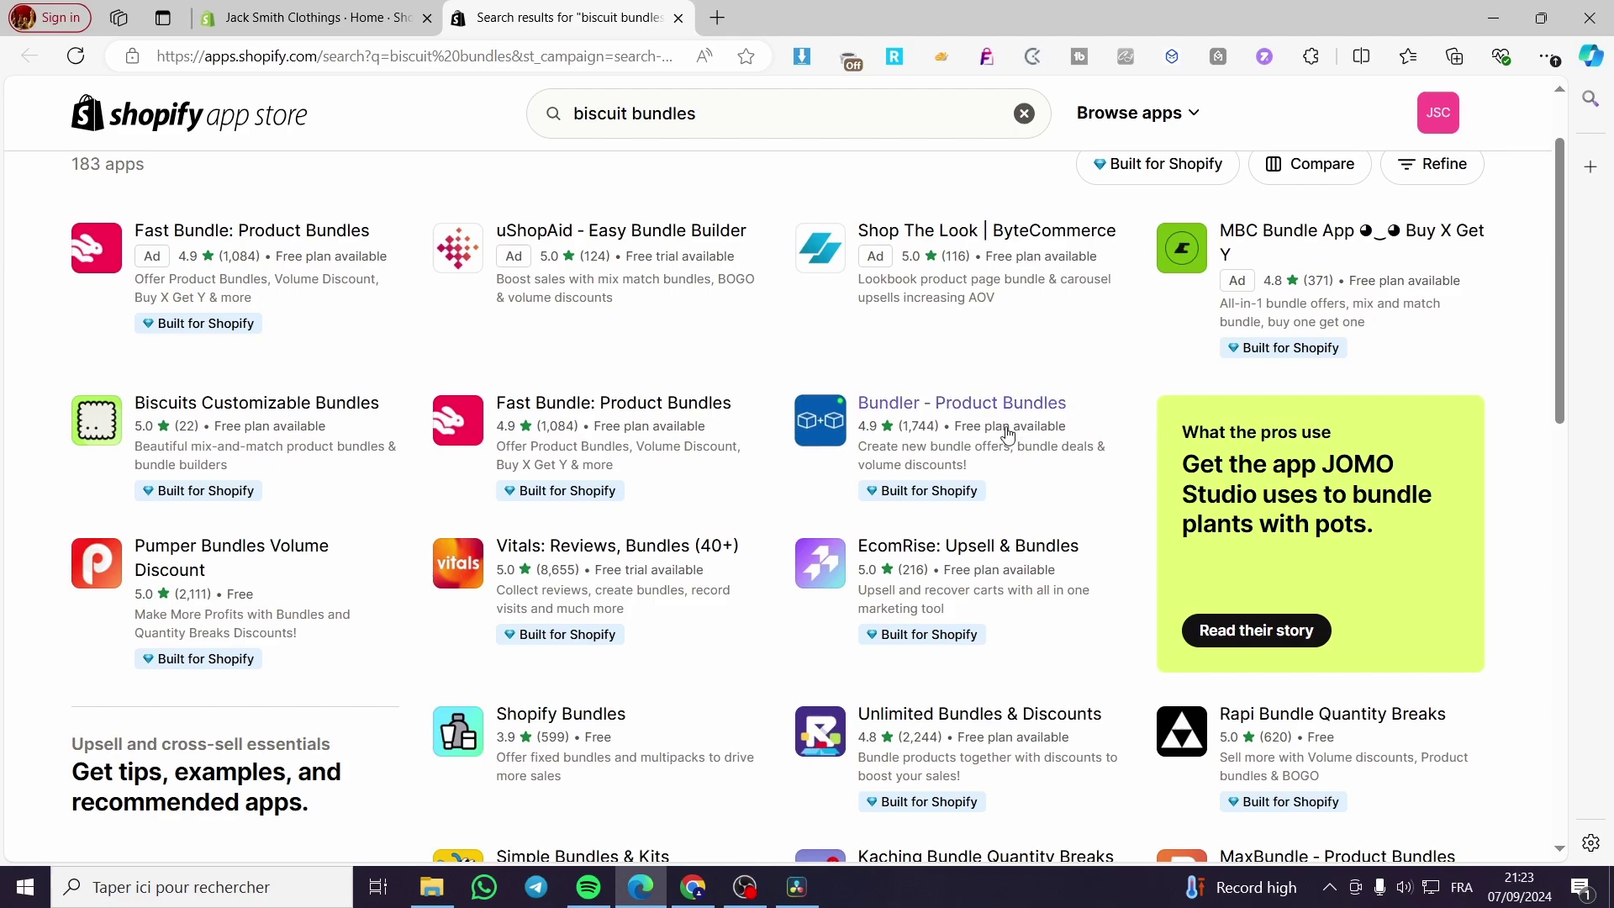
scroll(845, 436, "up", 1)
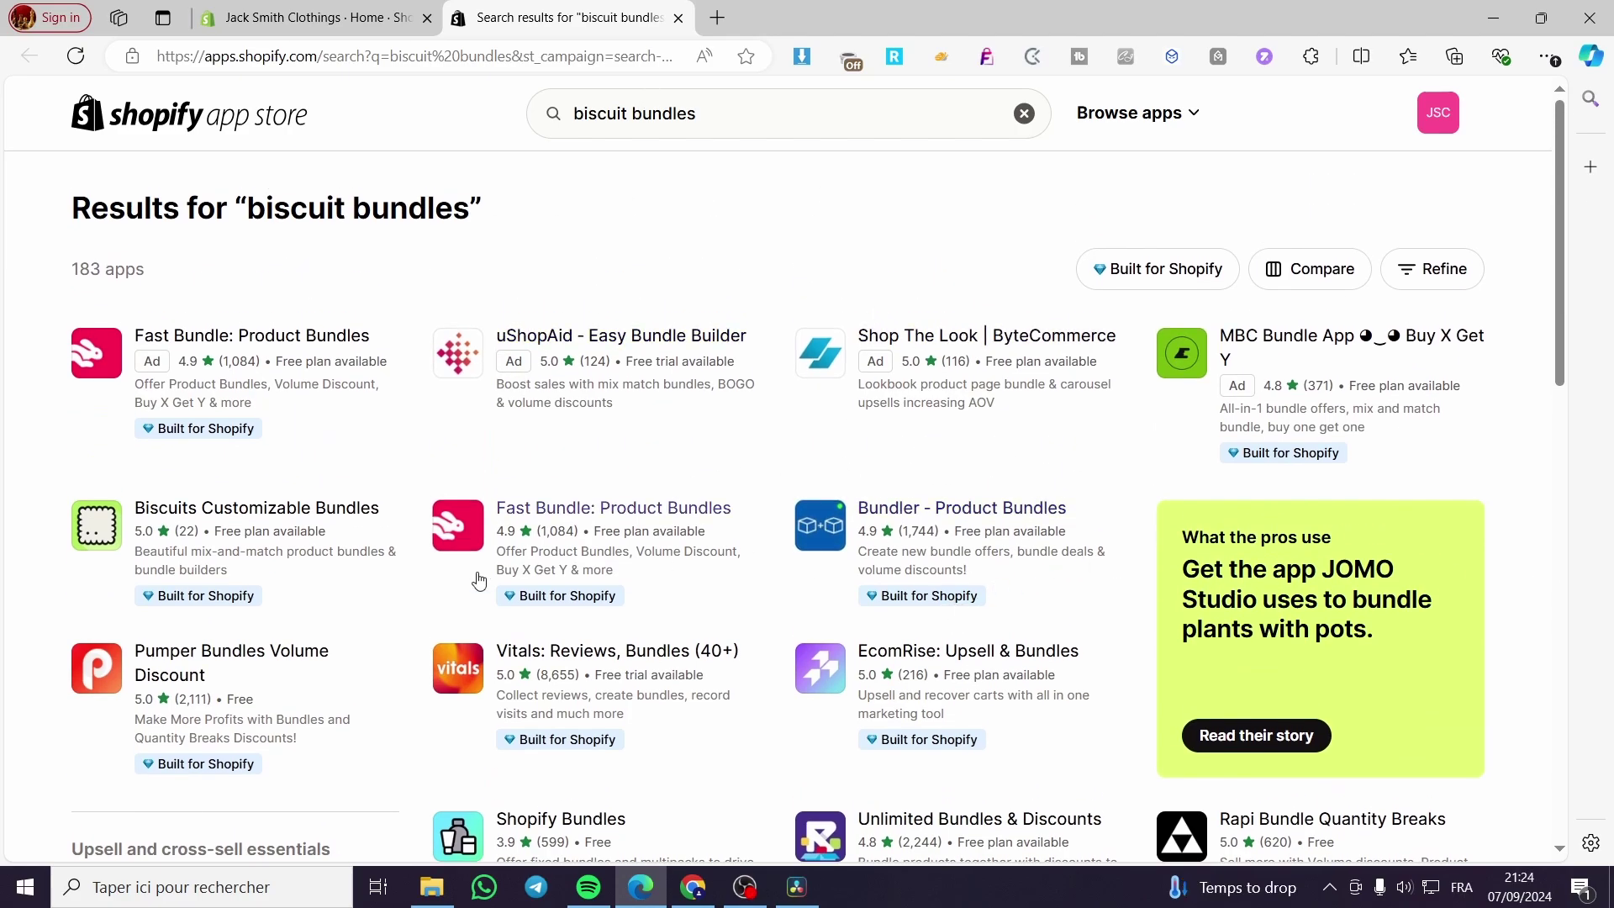
Open the Biscuits Customizable Bundles listing and begin installing it on the store
left_click(189, 514)
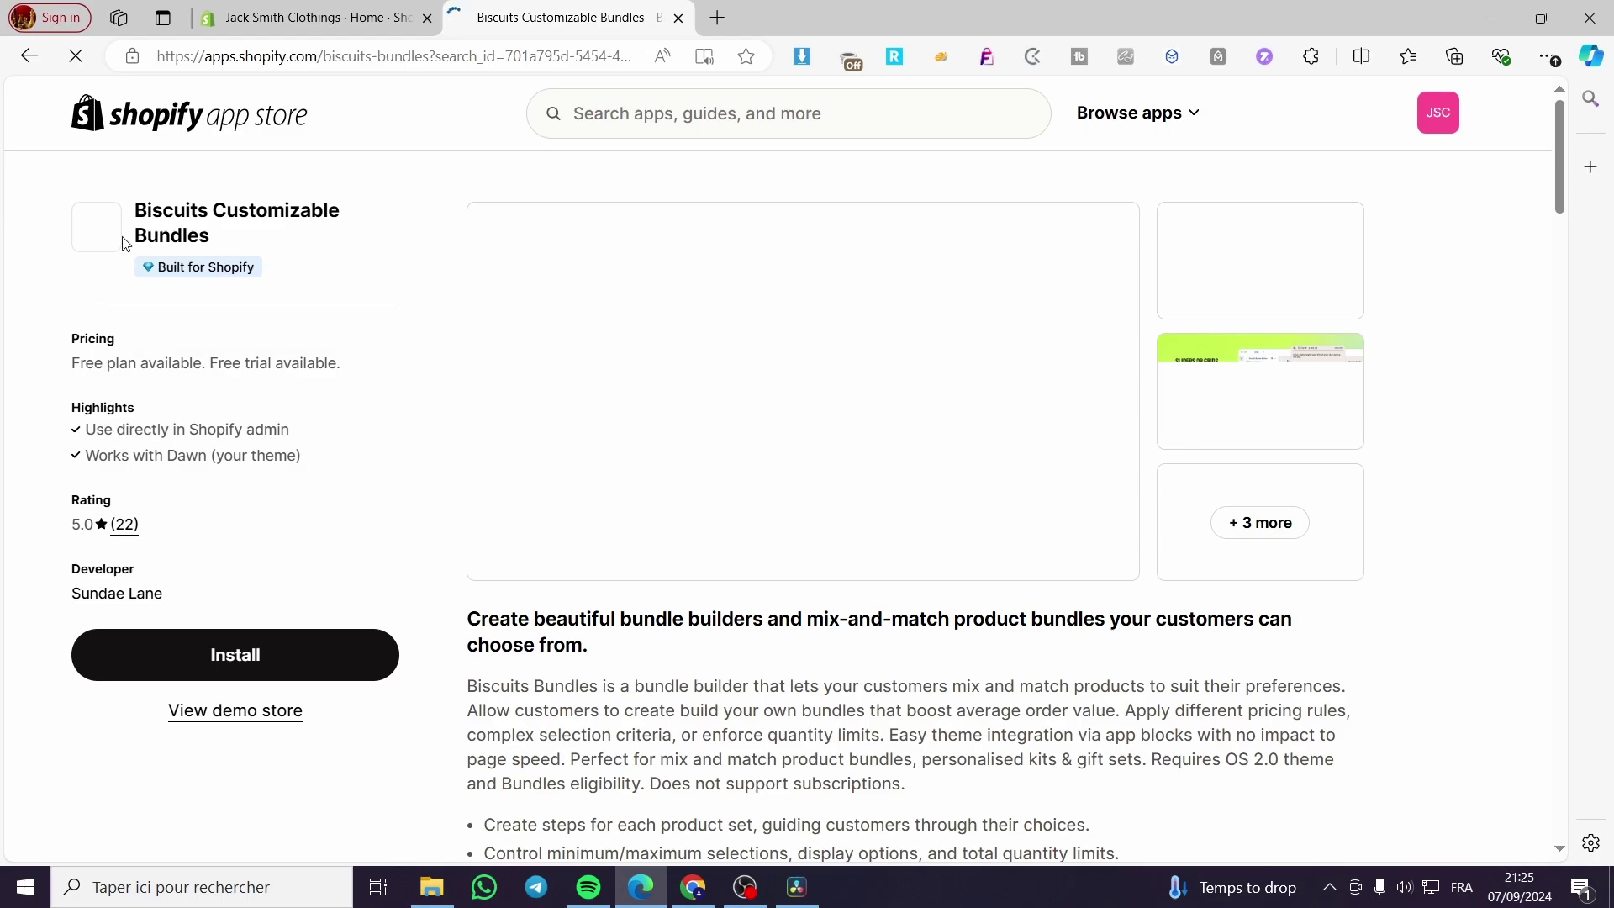
mouse_move(180, 277)
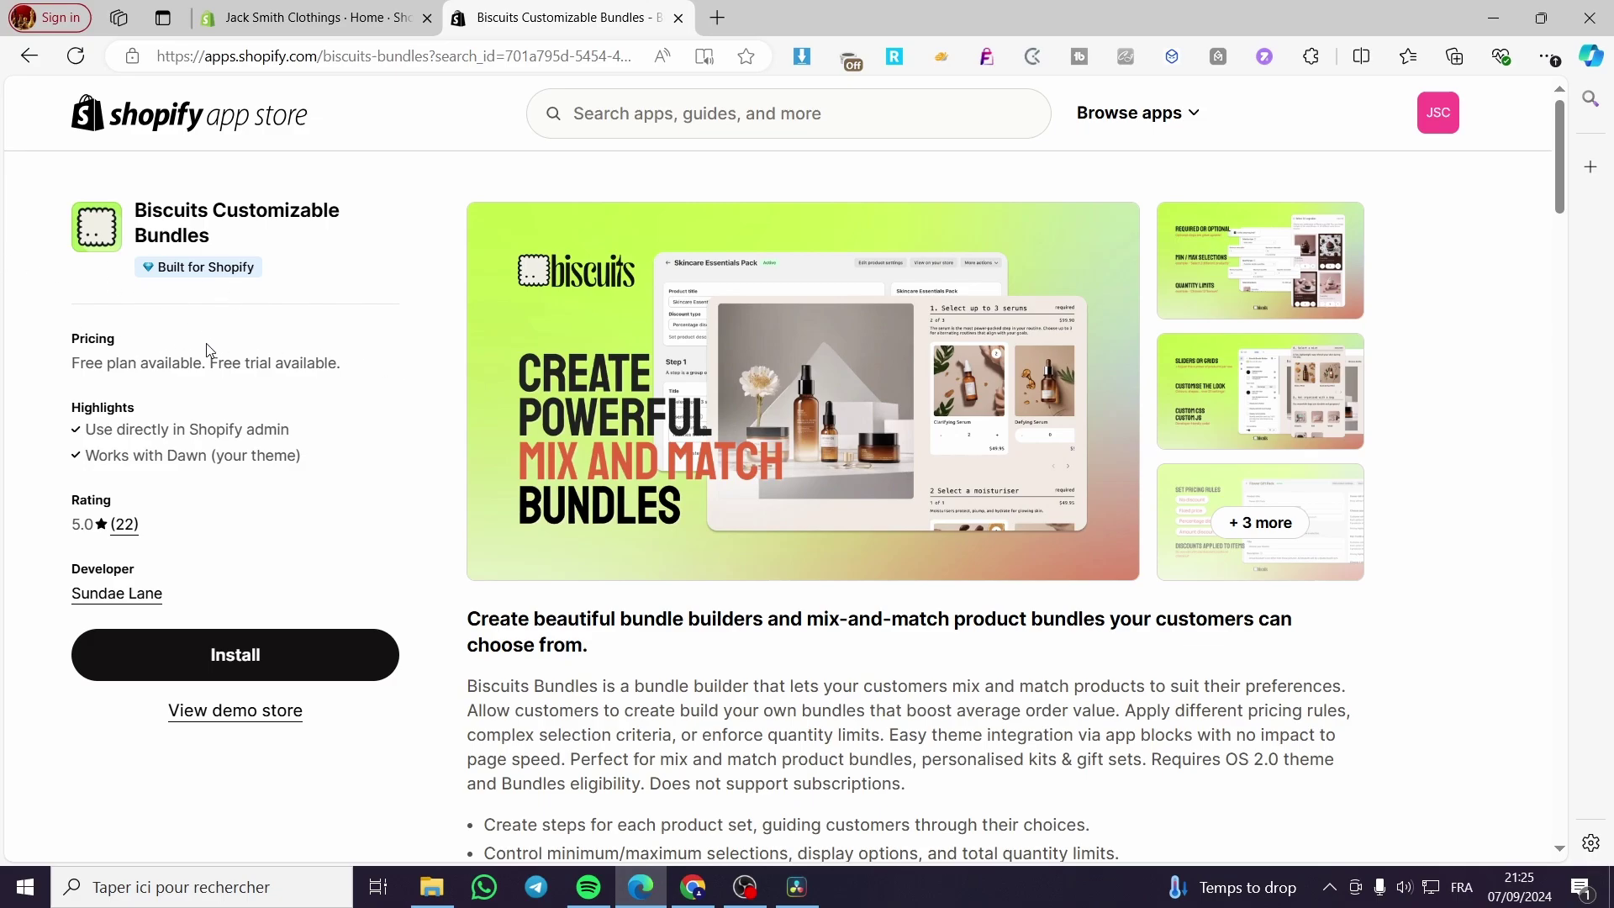
scroll(929, 563, "down", 6)
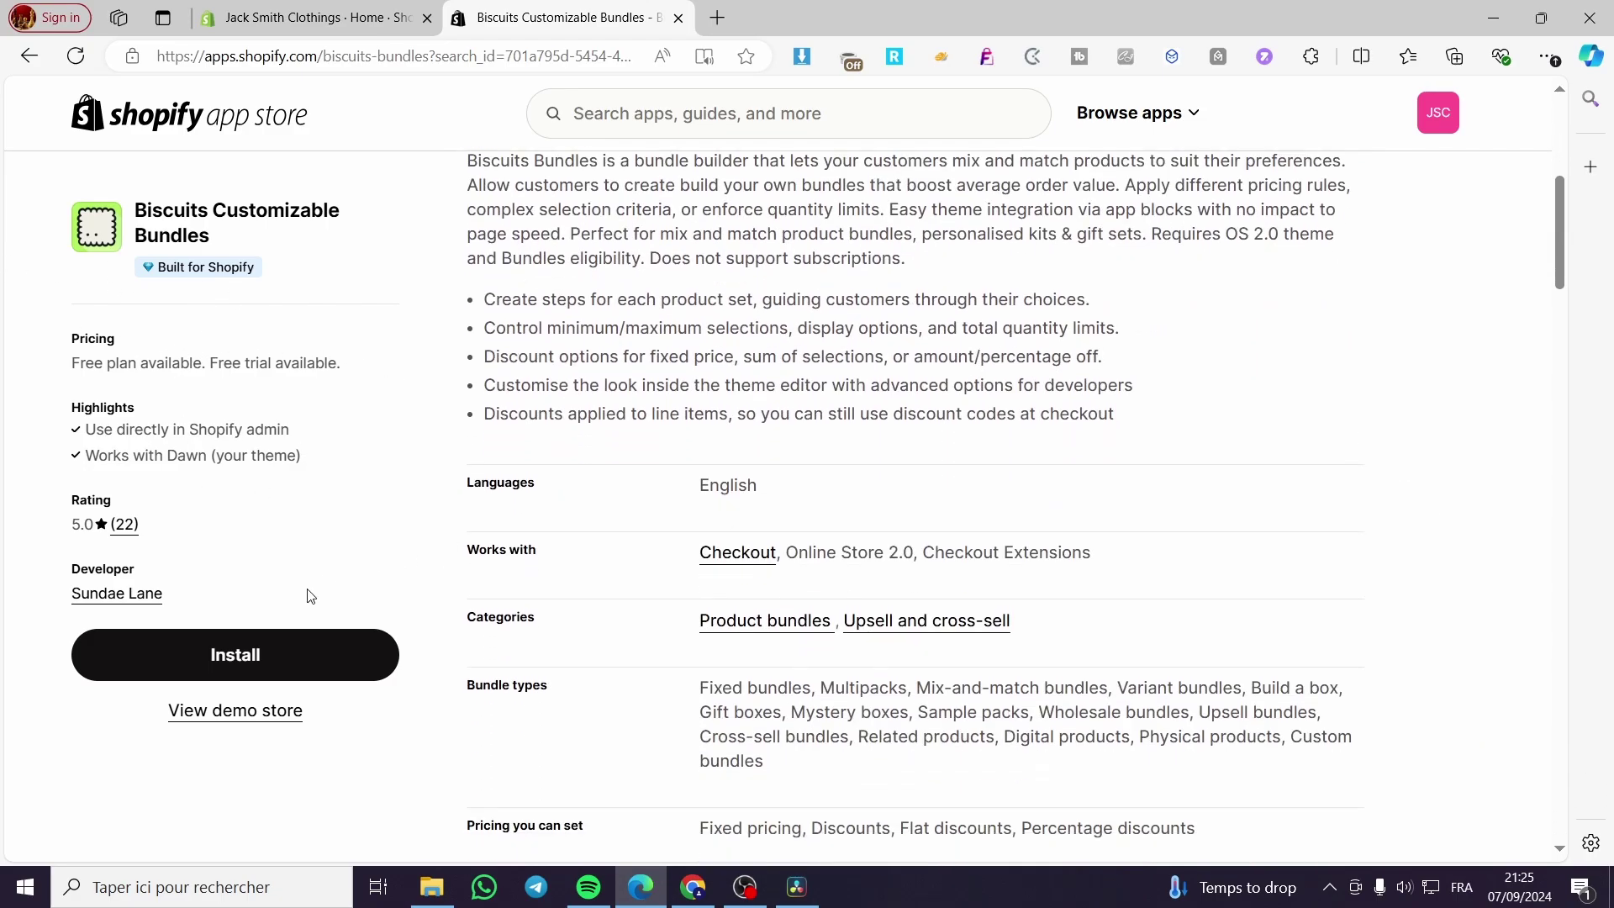
left_click(320, 649)
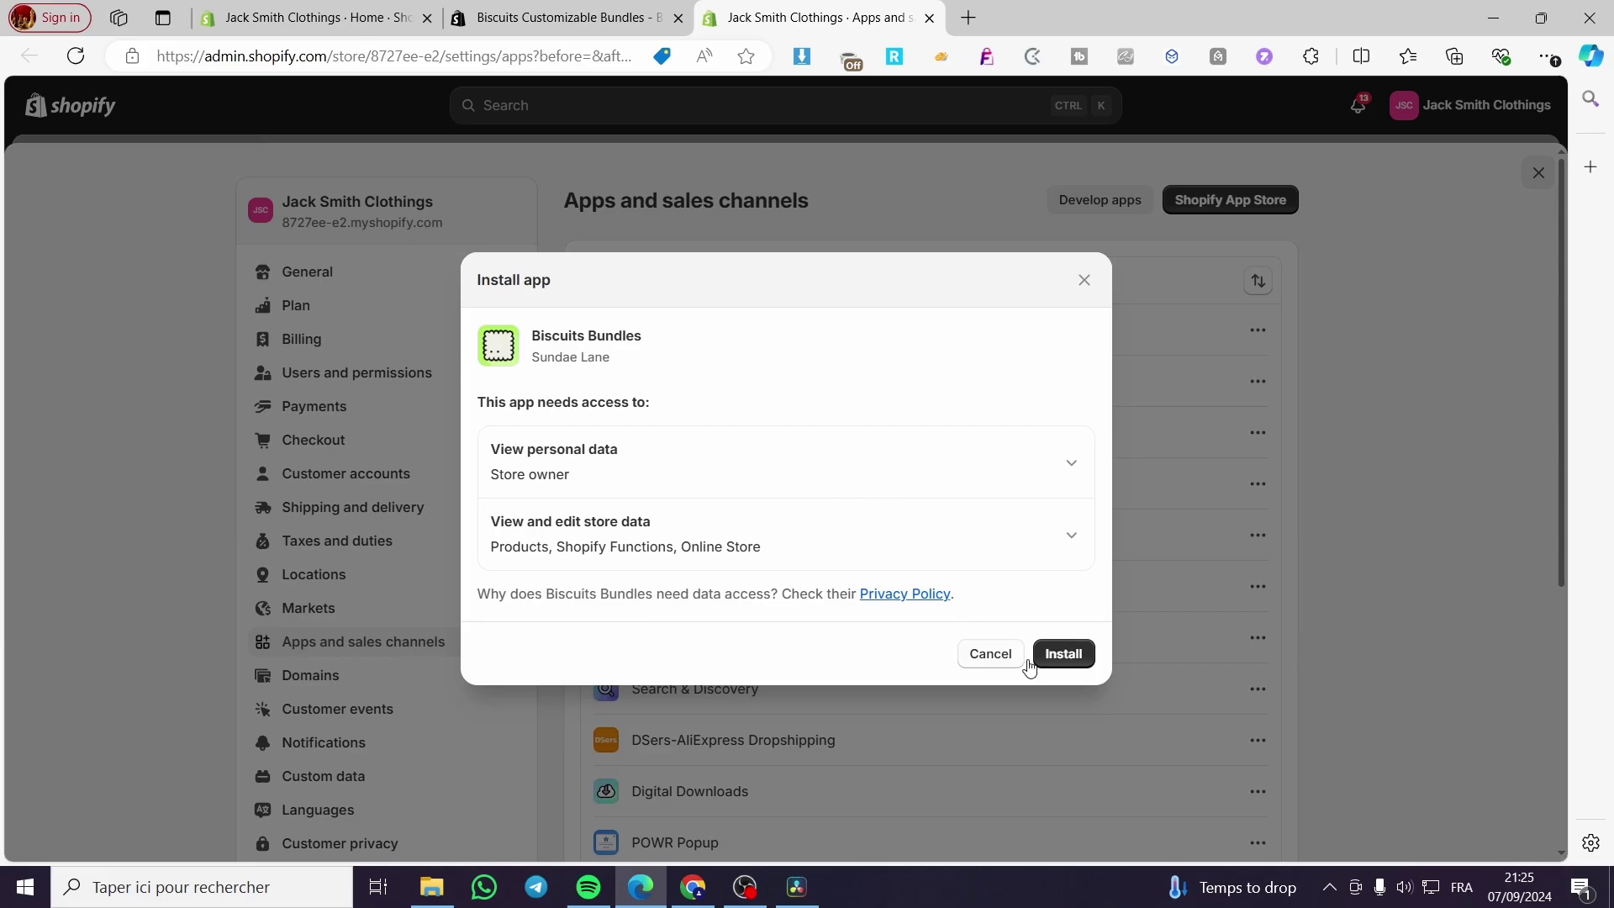
Approve Biscuits Bundles' requested store data access to complete the install
left_click(1059, 656)
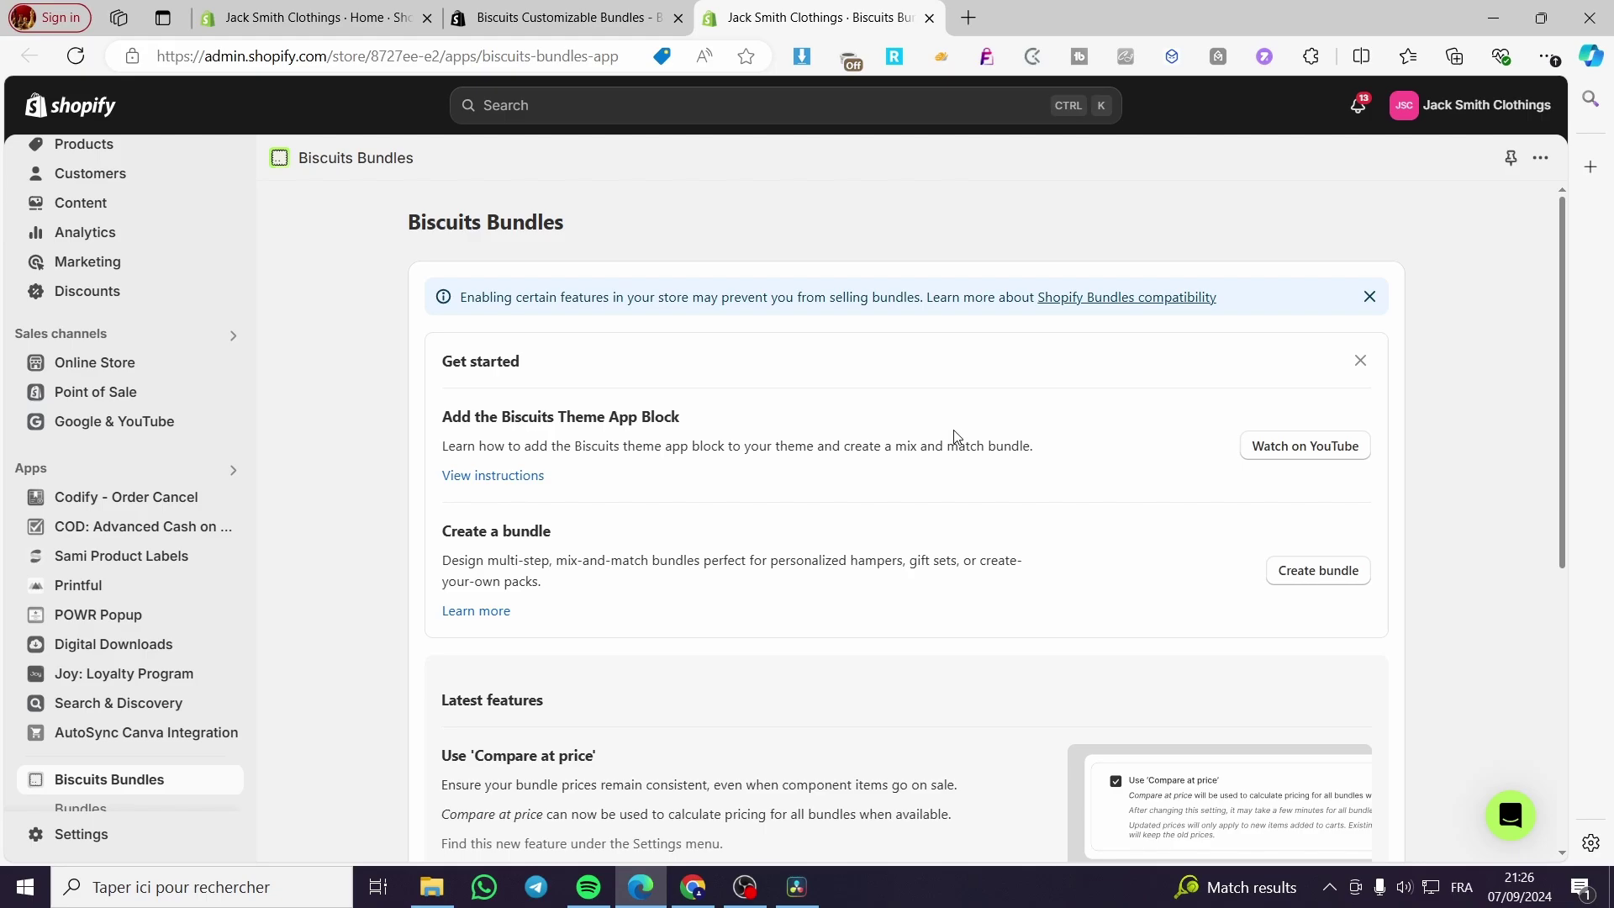
Pin Biscuits Bundles to the sidebar and expand its Bundles, Settings, Installation, Billing and Help pages
left_click(1511, 158)
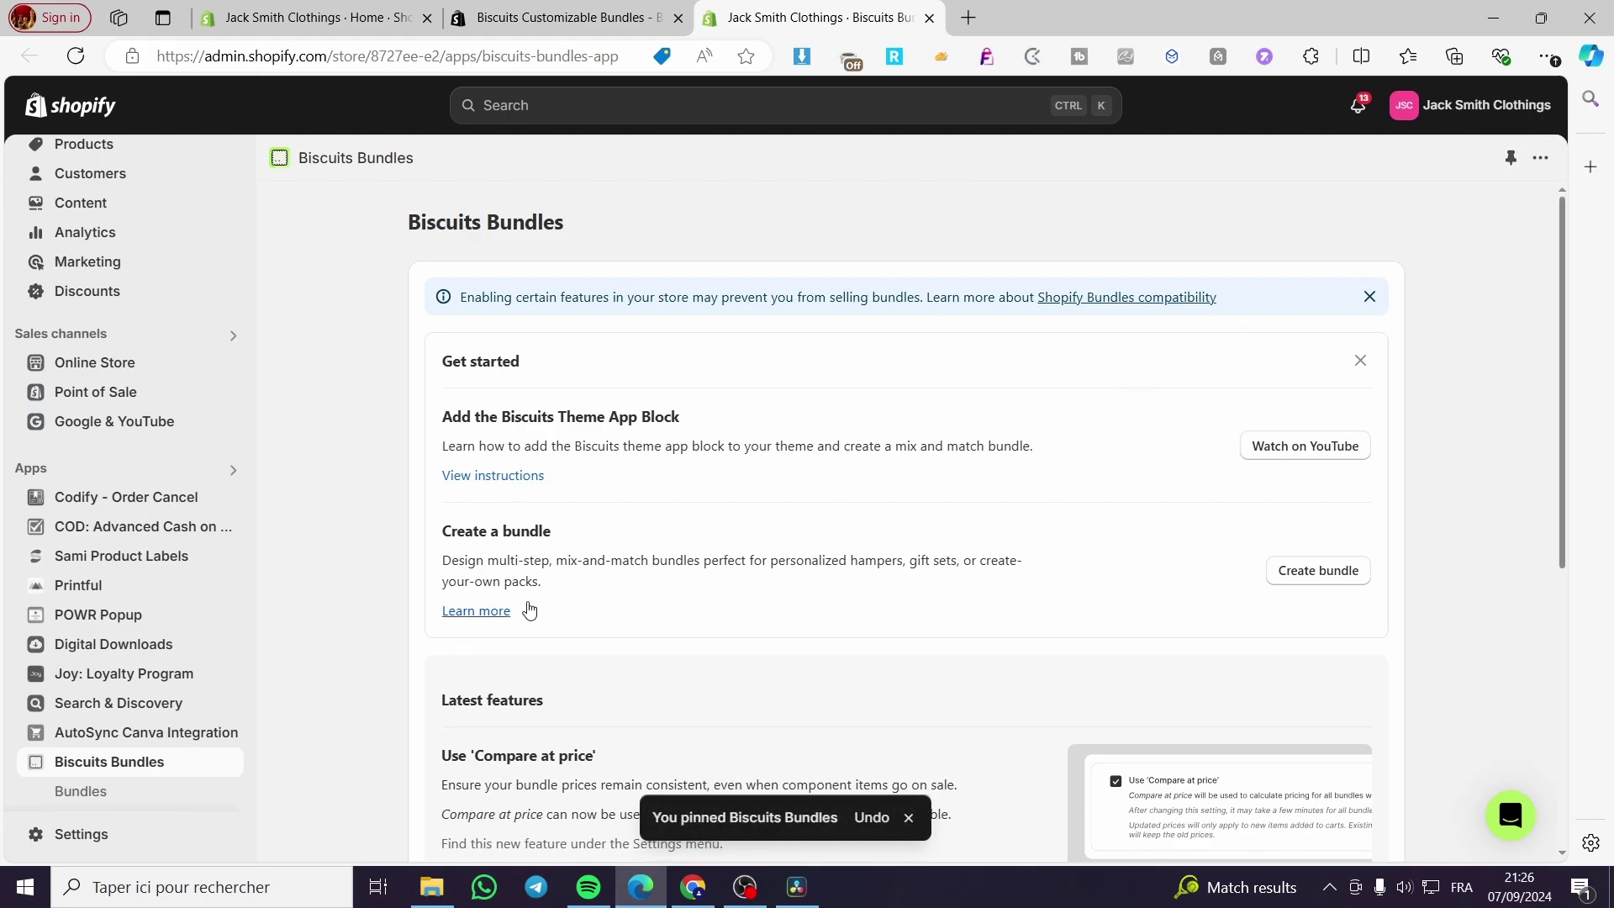
left_click(58, 761)
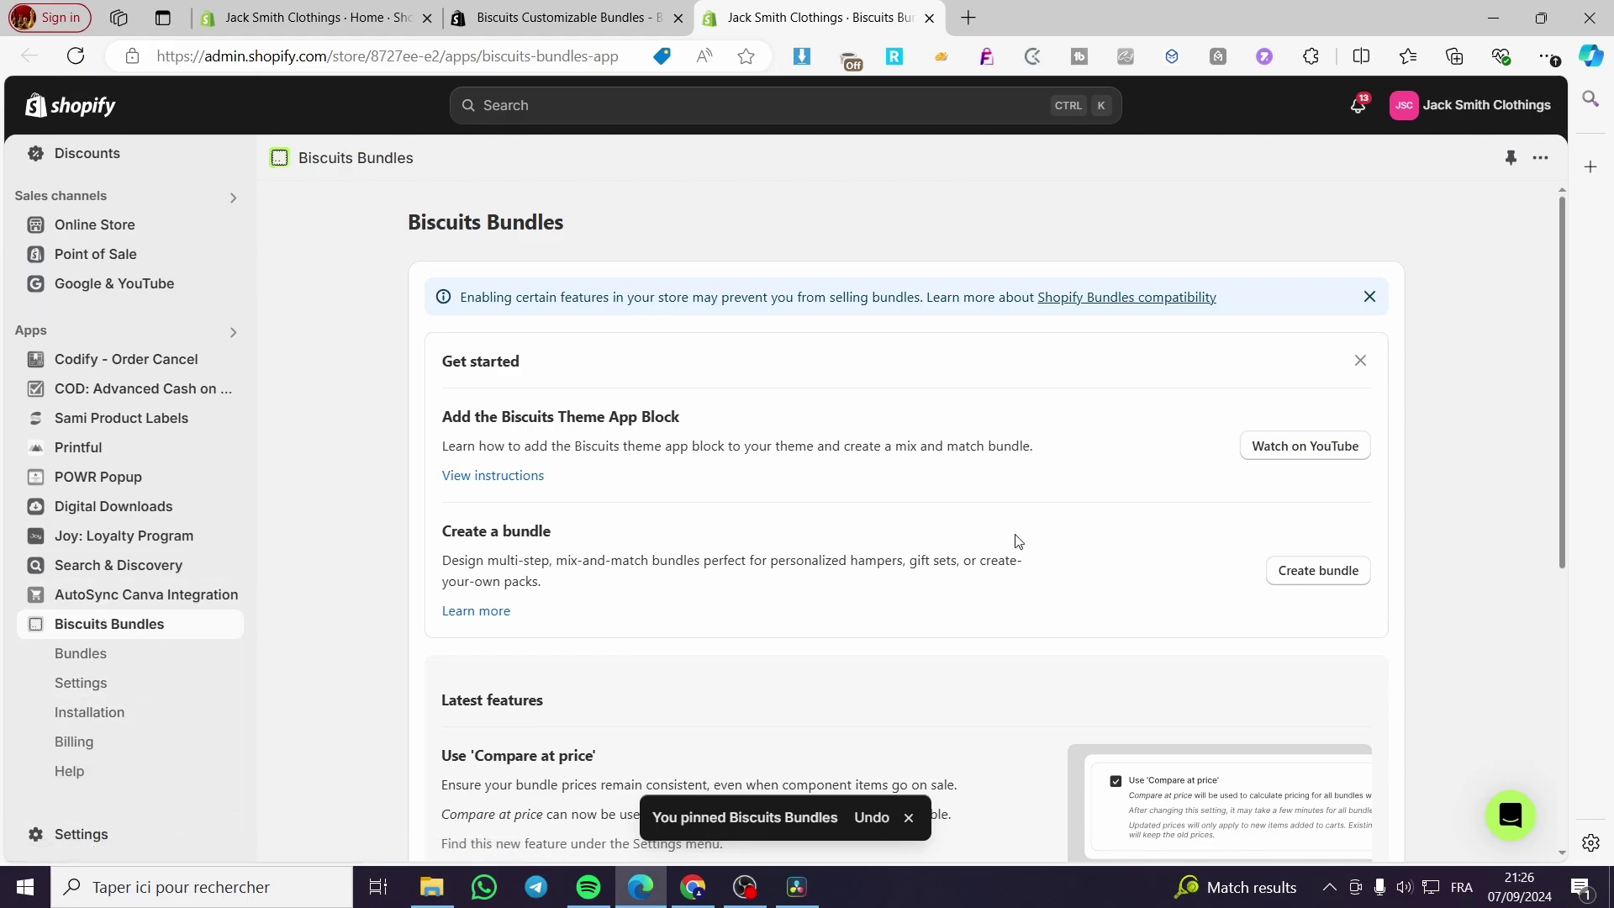
scroll(656, 440, "down", 1)
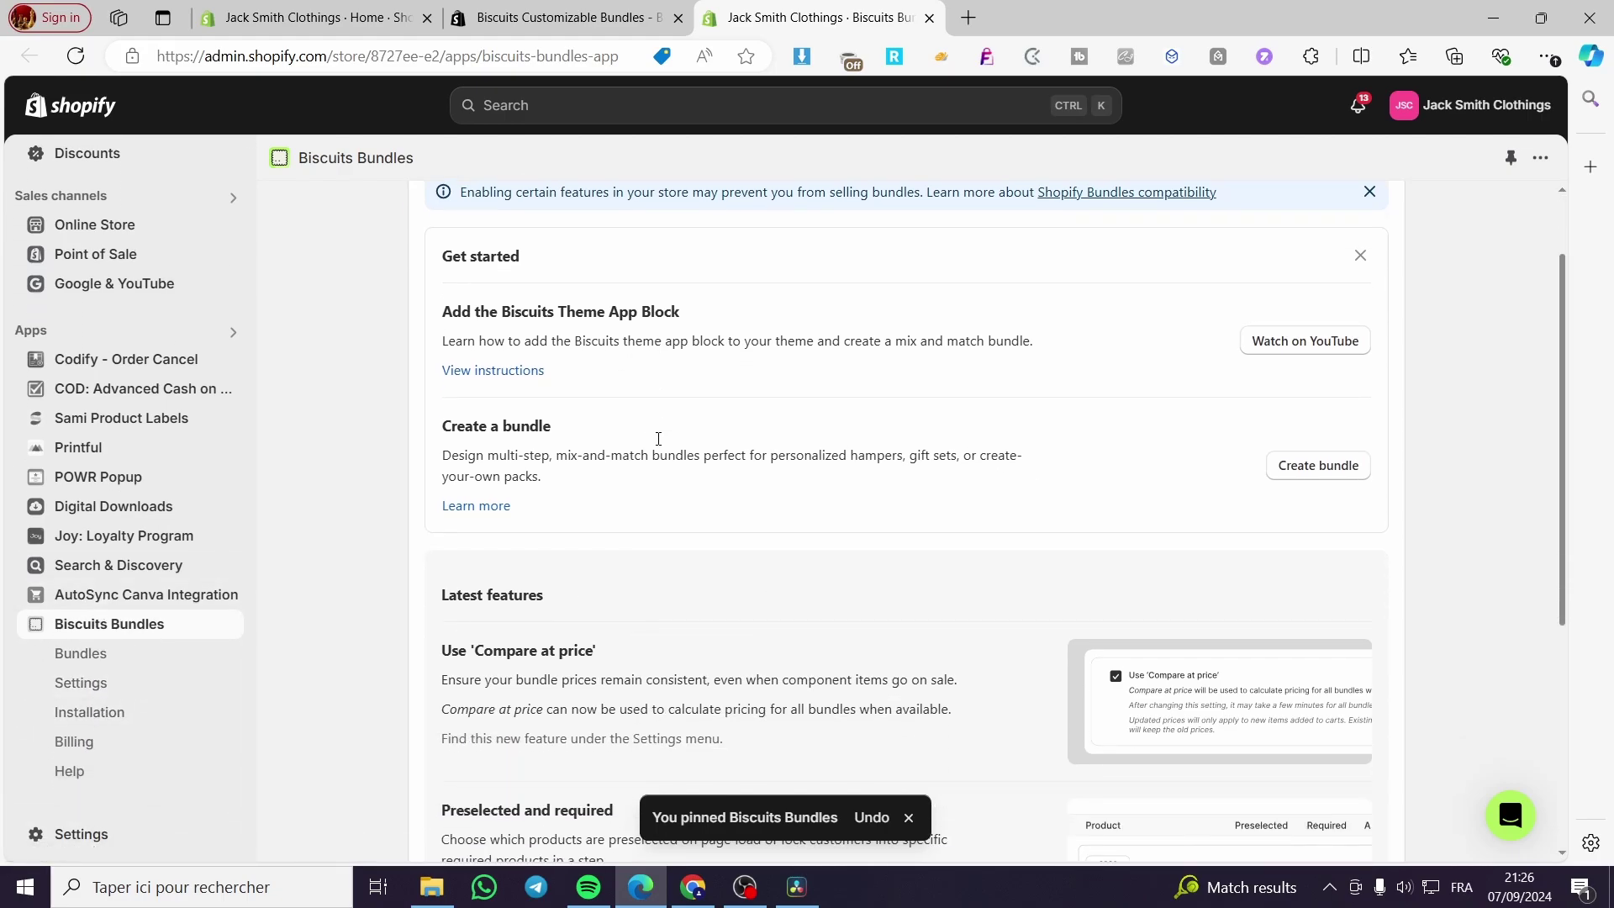
scroll(580, 429, "up", 1)
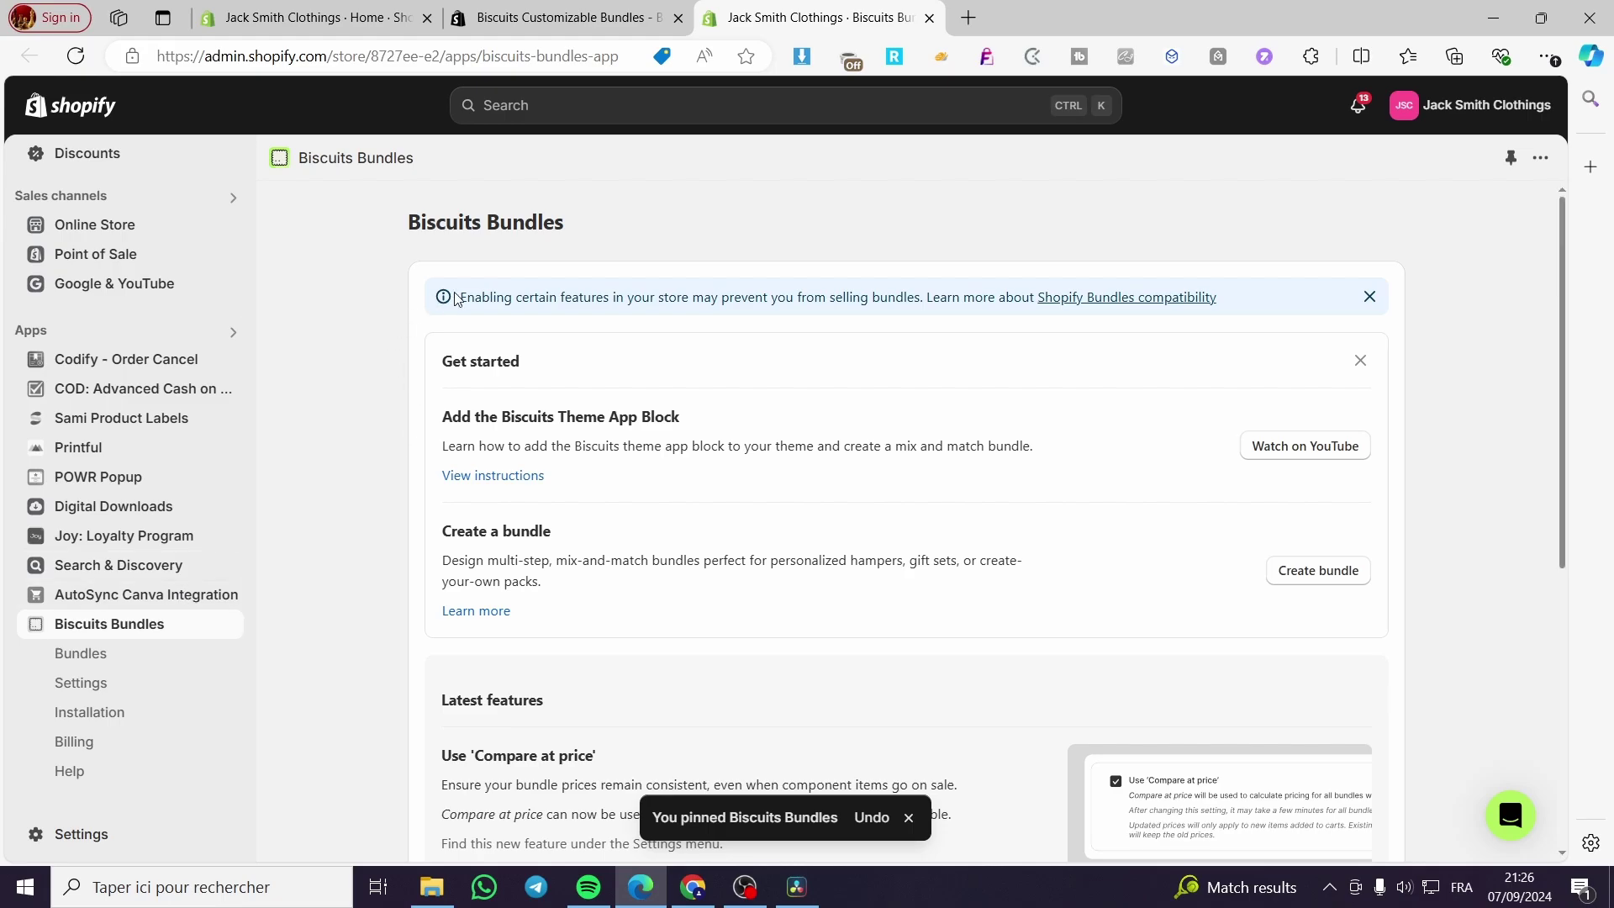
scroll(639, 412, "down", 2)
scroll(826, 522, "up", 2)
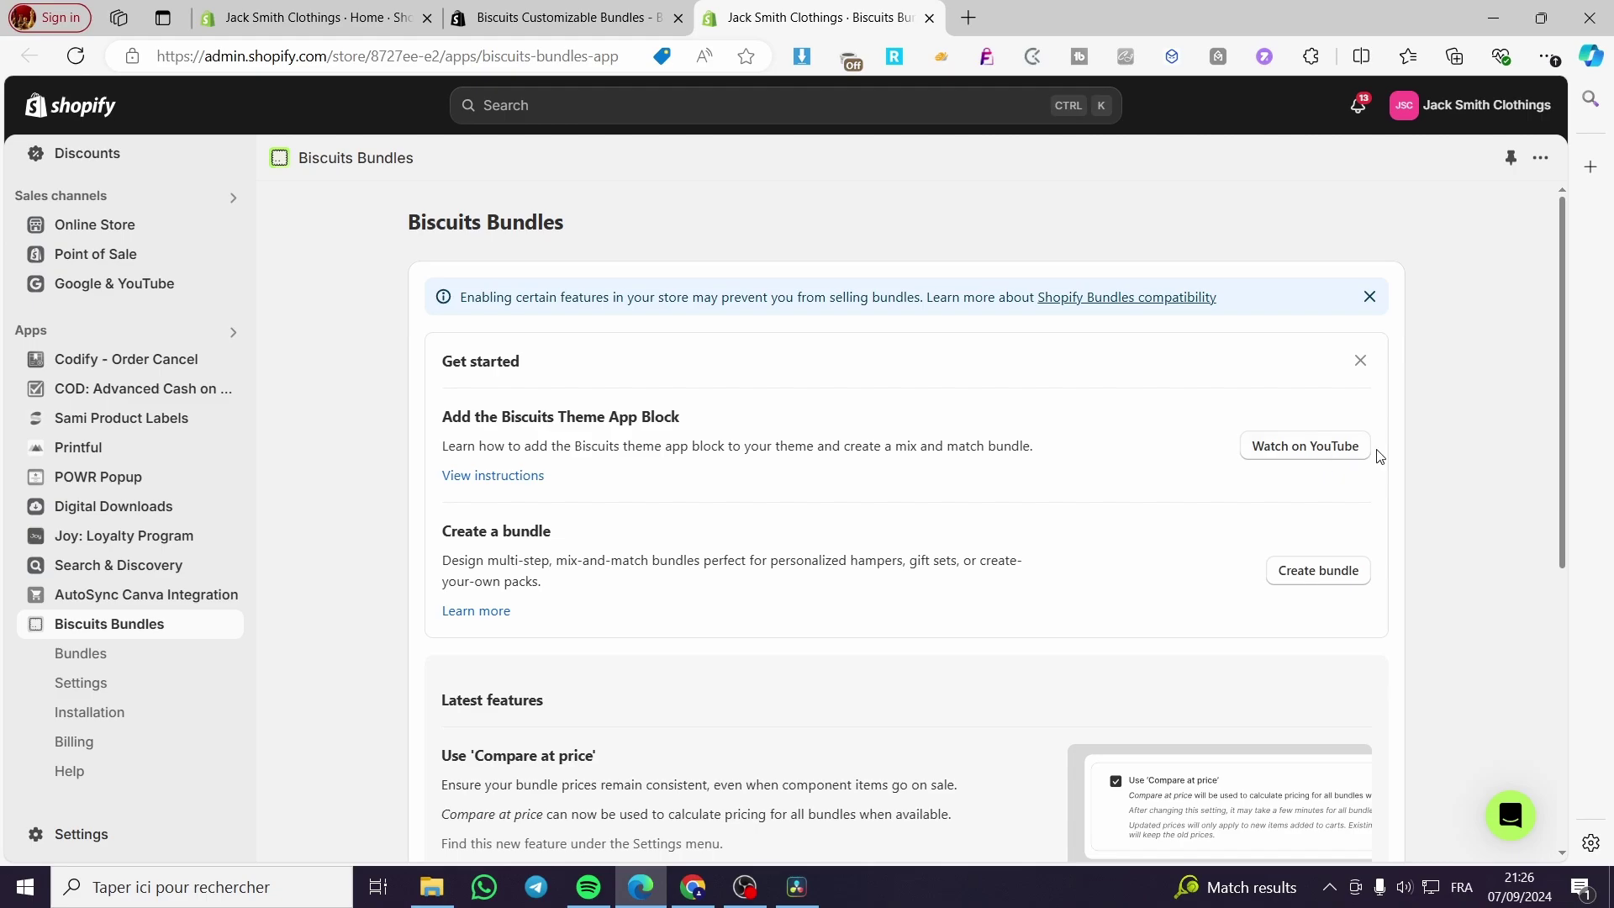
Read through the app's theme installation instructions
left_click(468, 489)
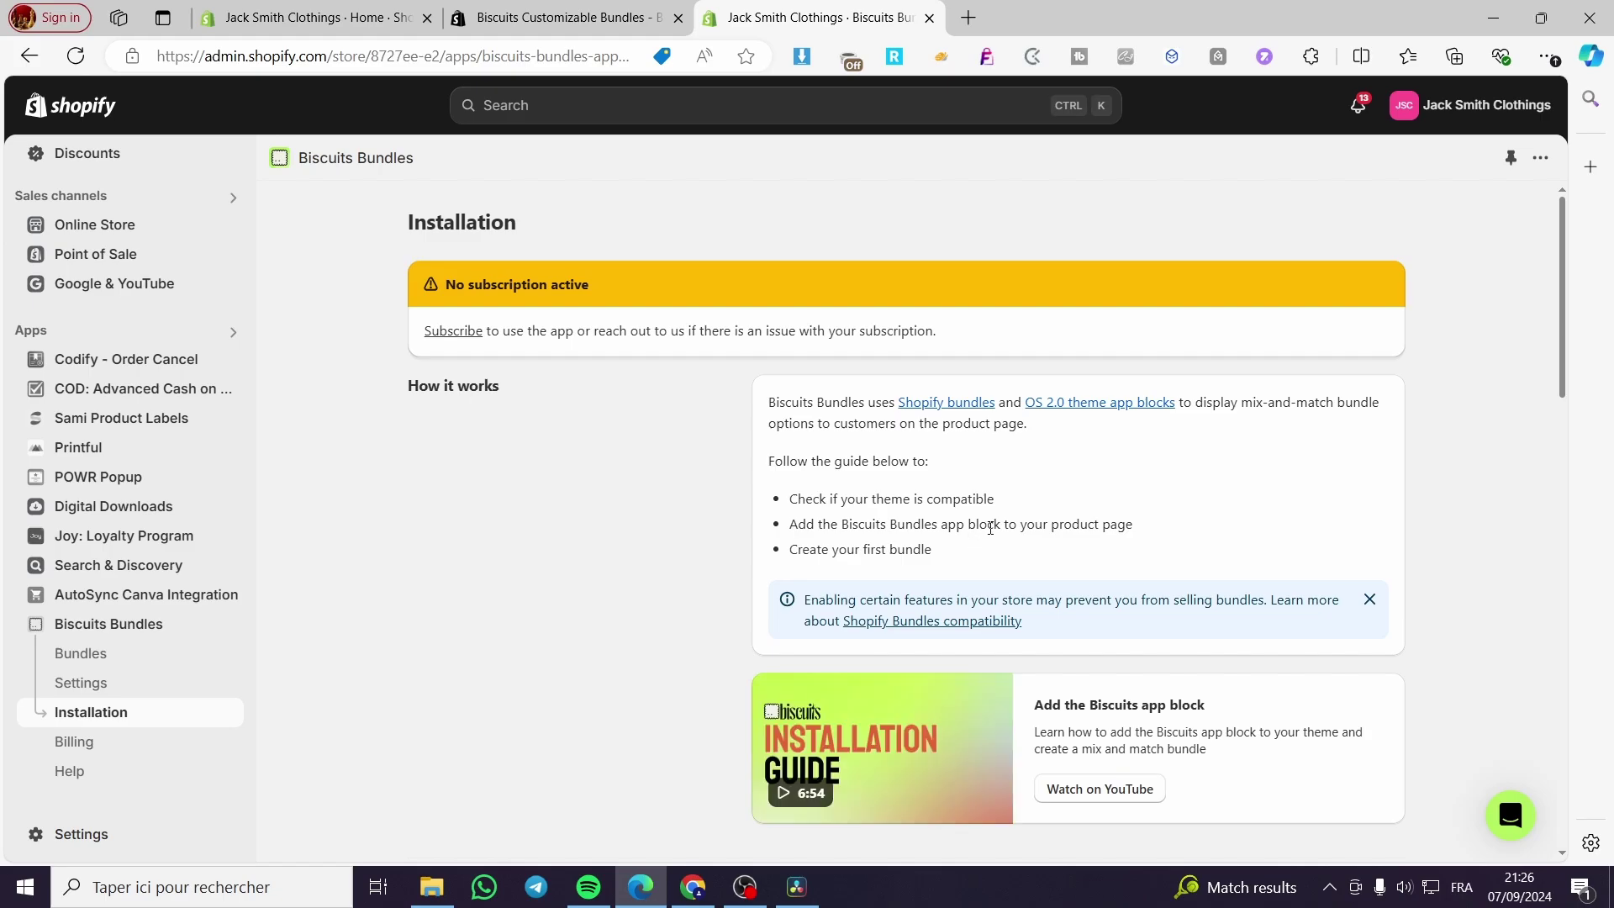
scroll(993, 523, "down", 1)
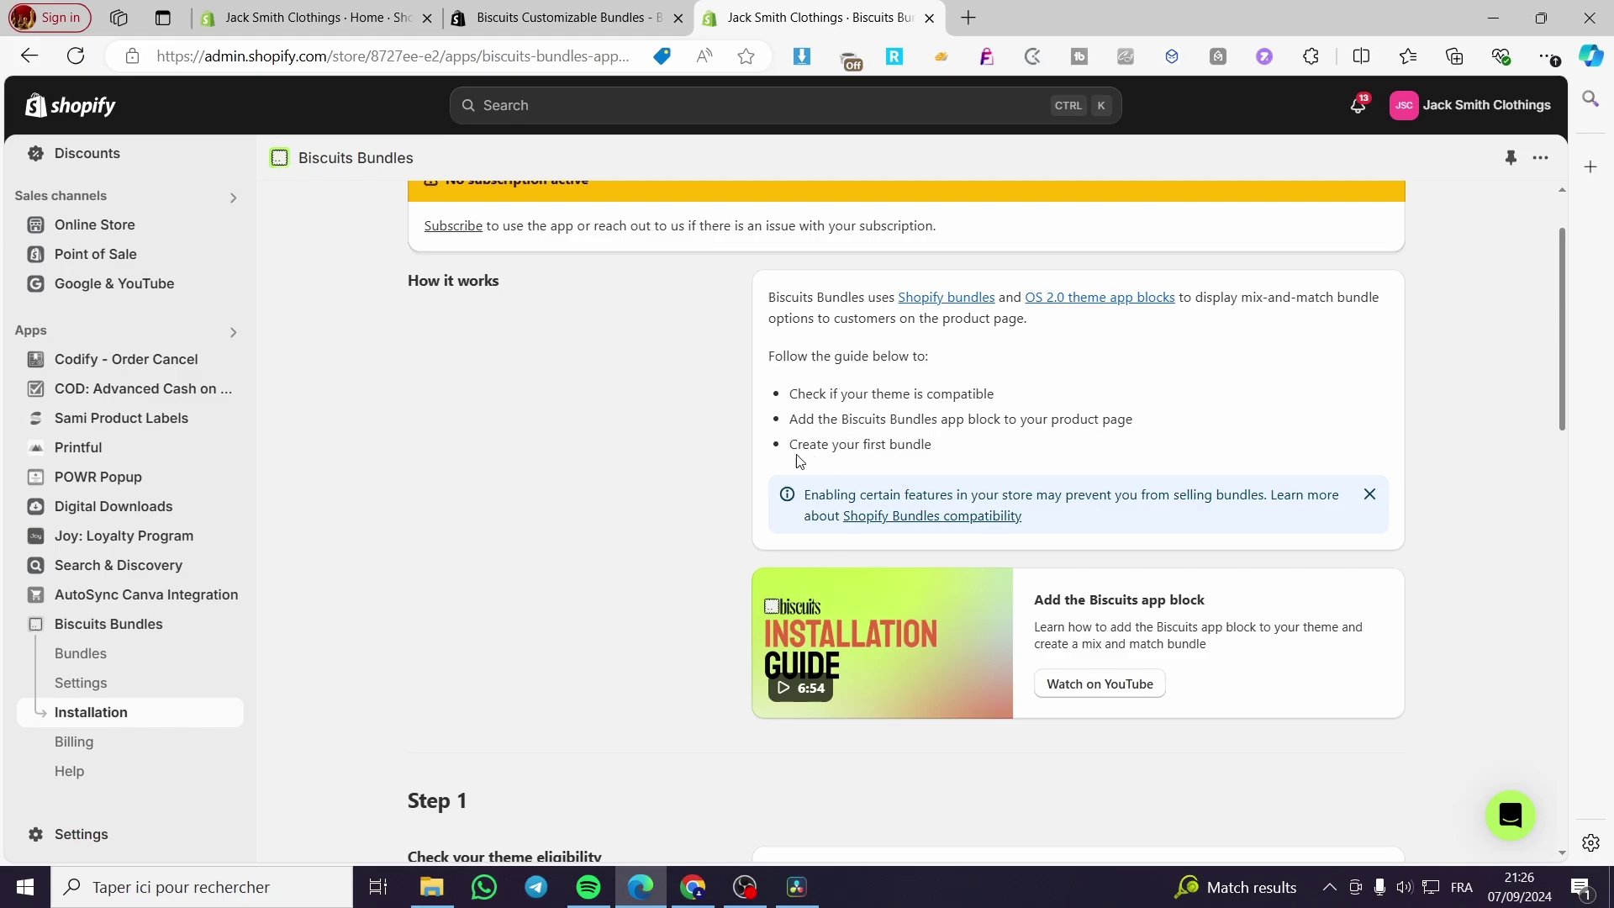
scroll(511, 417, "up", 2)
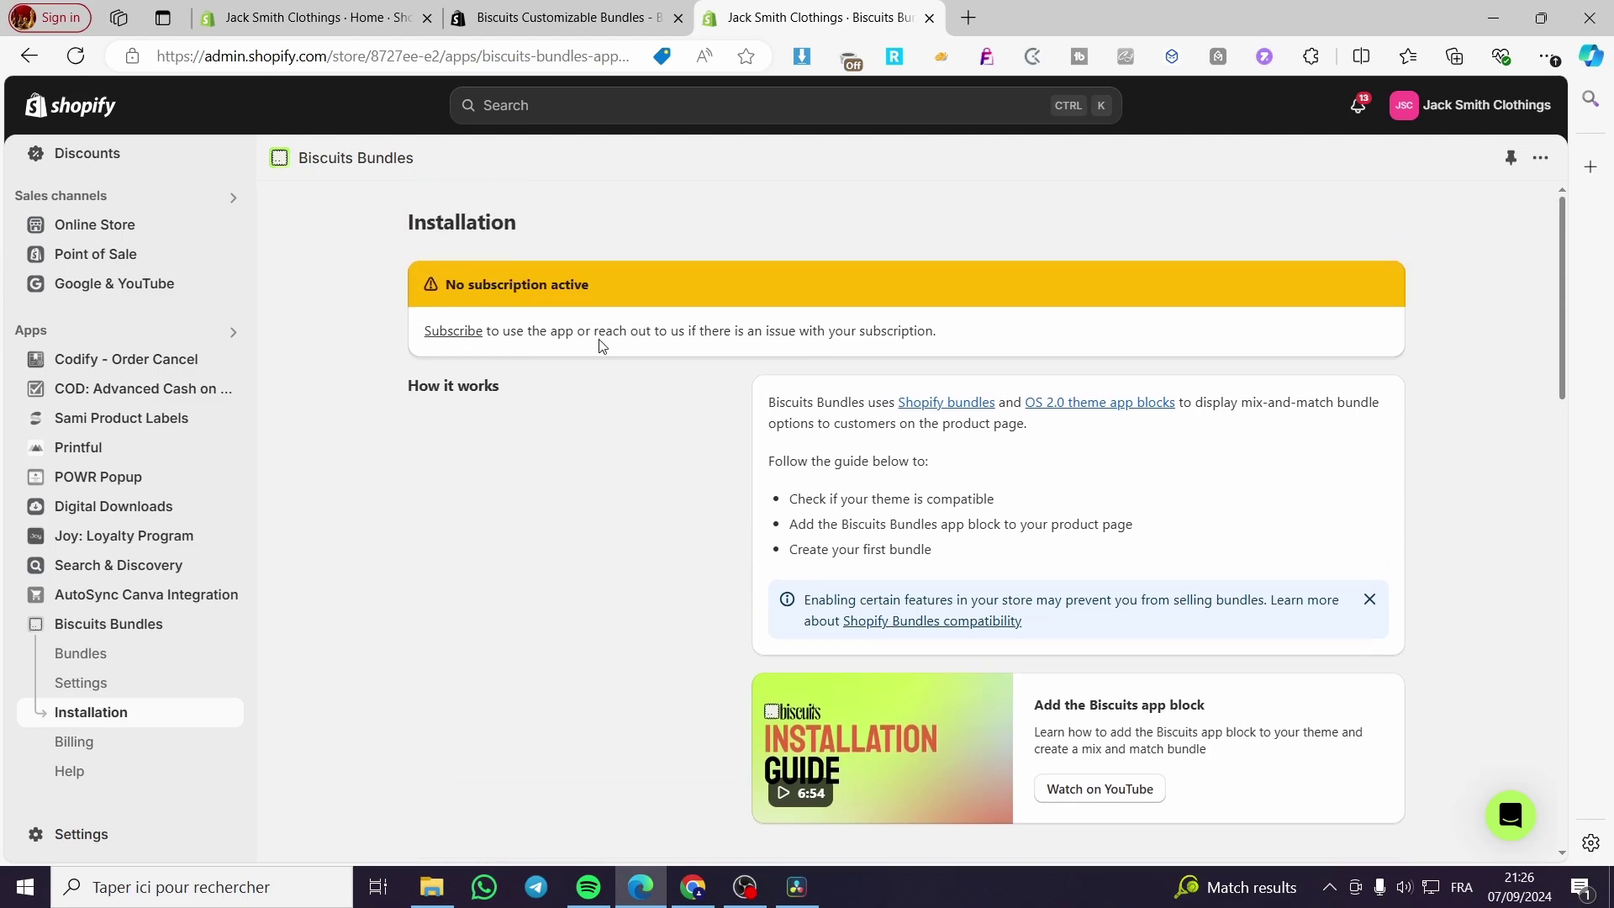
Check the Billing subscription plans, then go to the empty Bundles list
left_click(444, 338)
right_click(446, 341)
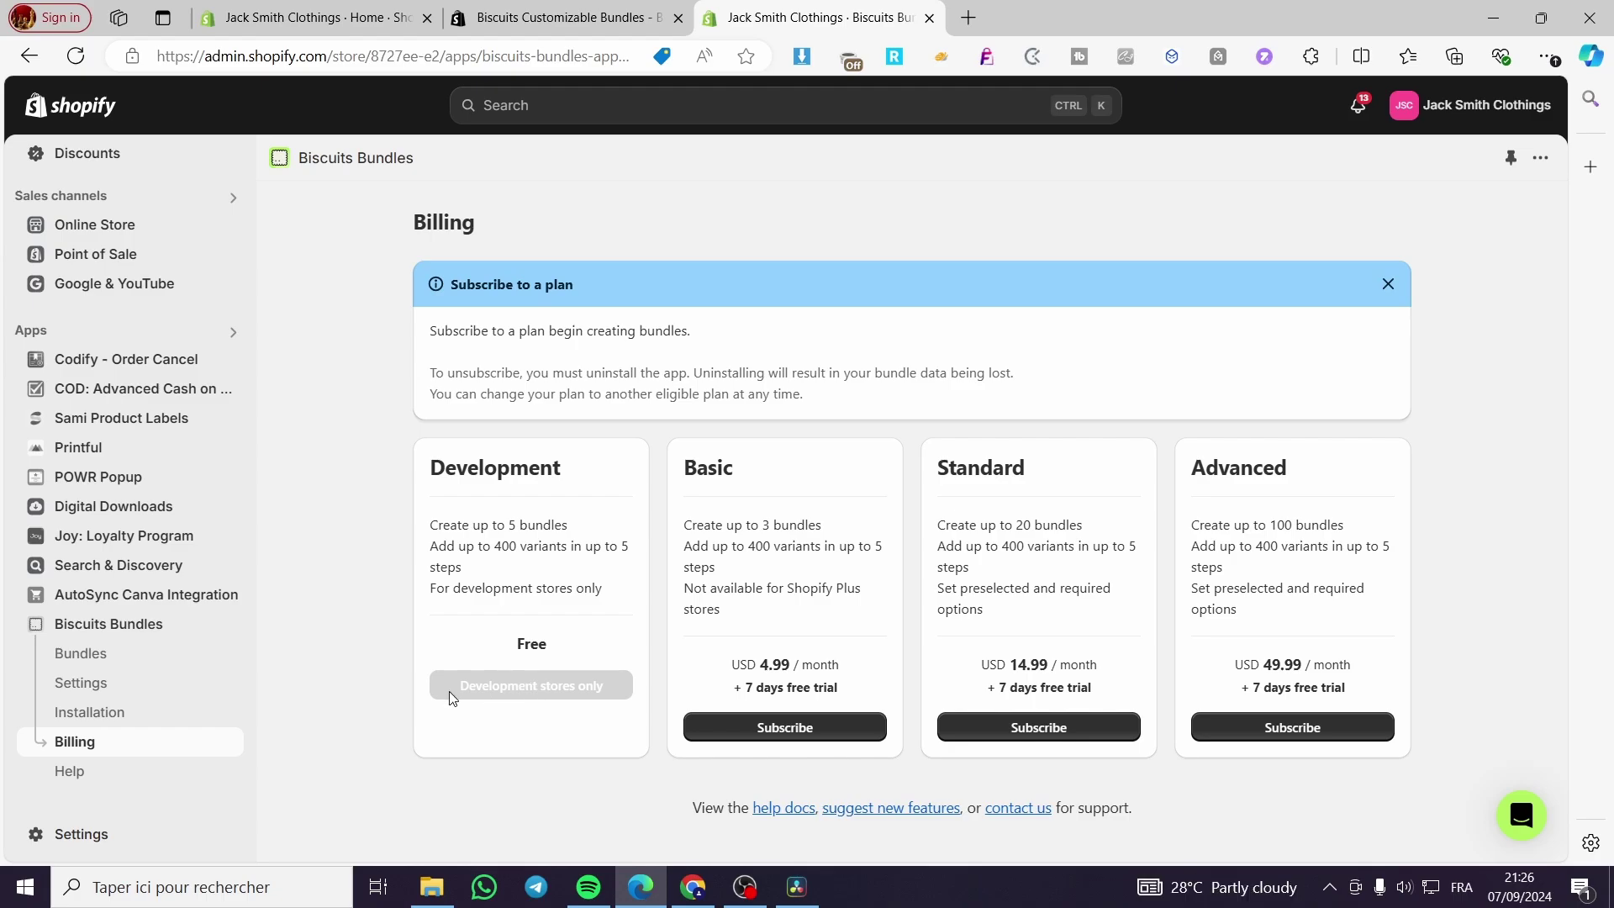
left_click(109, 657)
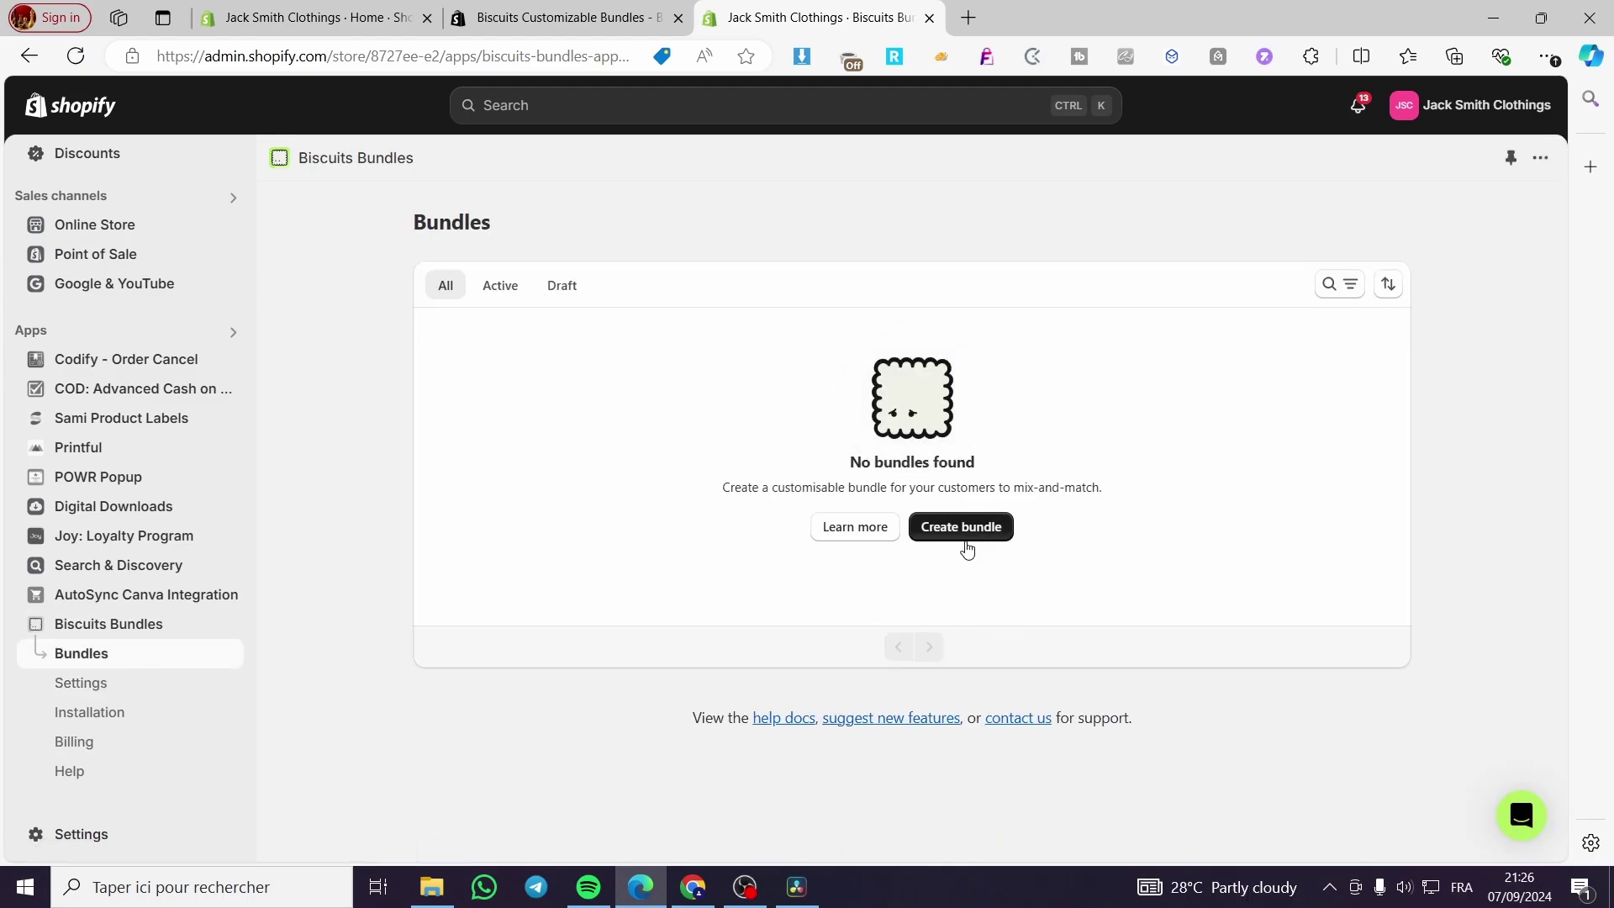
Create a new bundle, opening the form titled 'Biscuits bundle product' with 10% discount
left_click(965, 531)
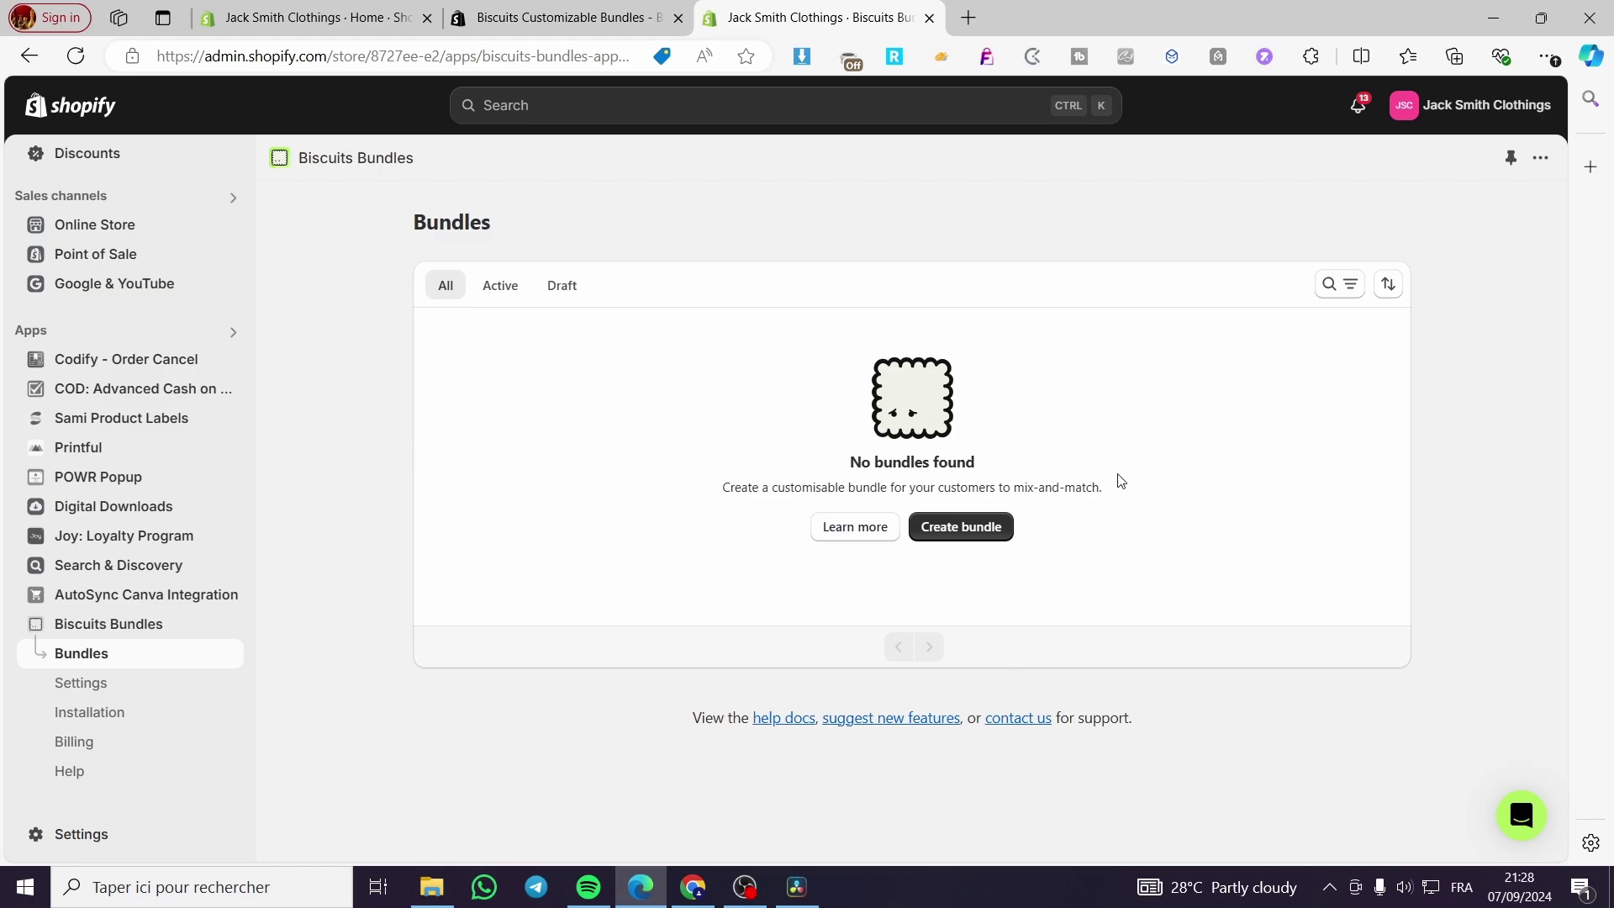
left_click(988, 536)
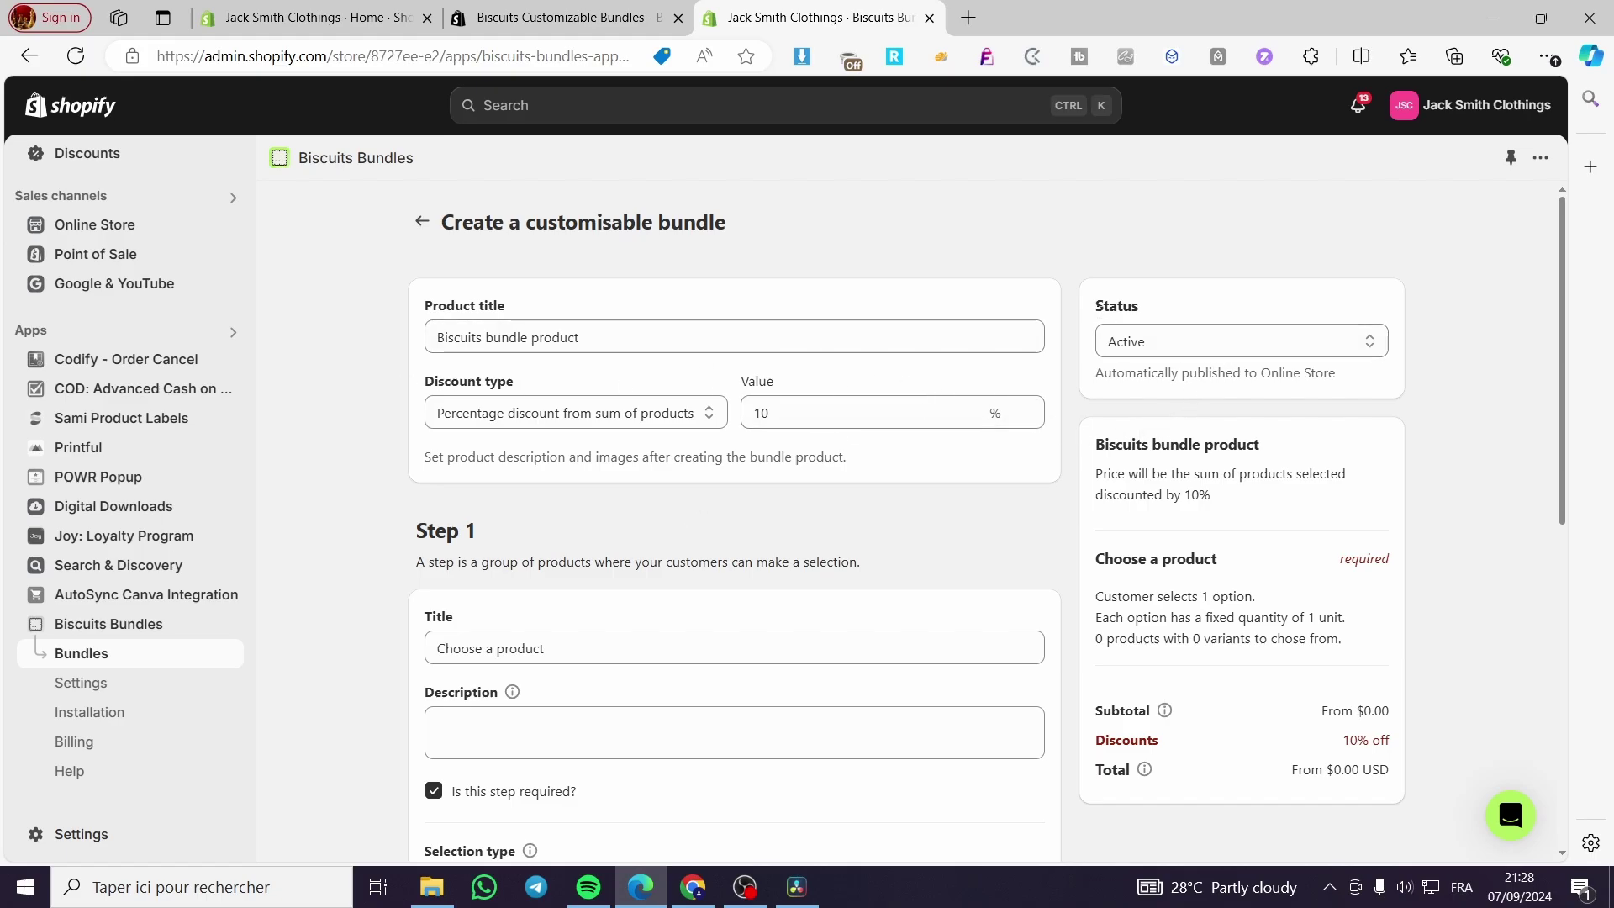
Keep the bundle status Active and review the available discount types
left_click(1153, 349)
left_click(1122, 375)
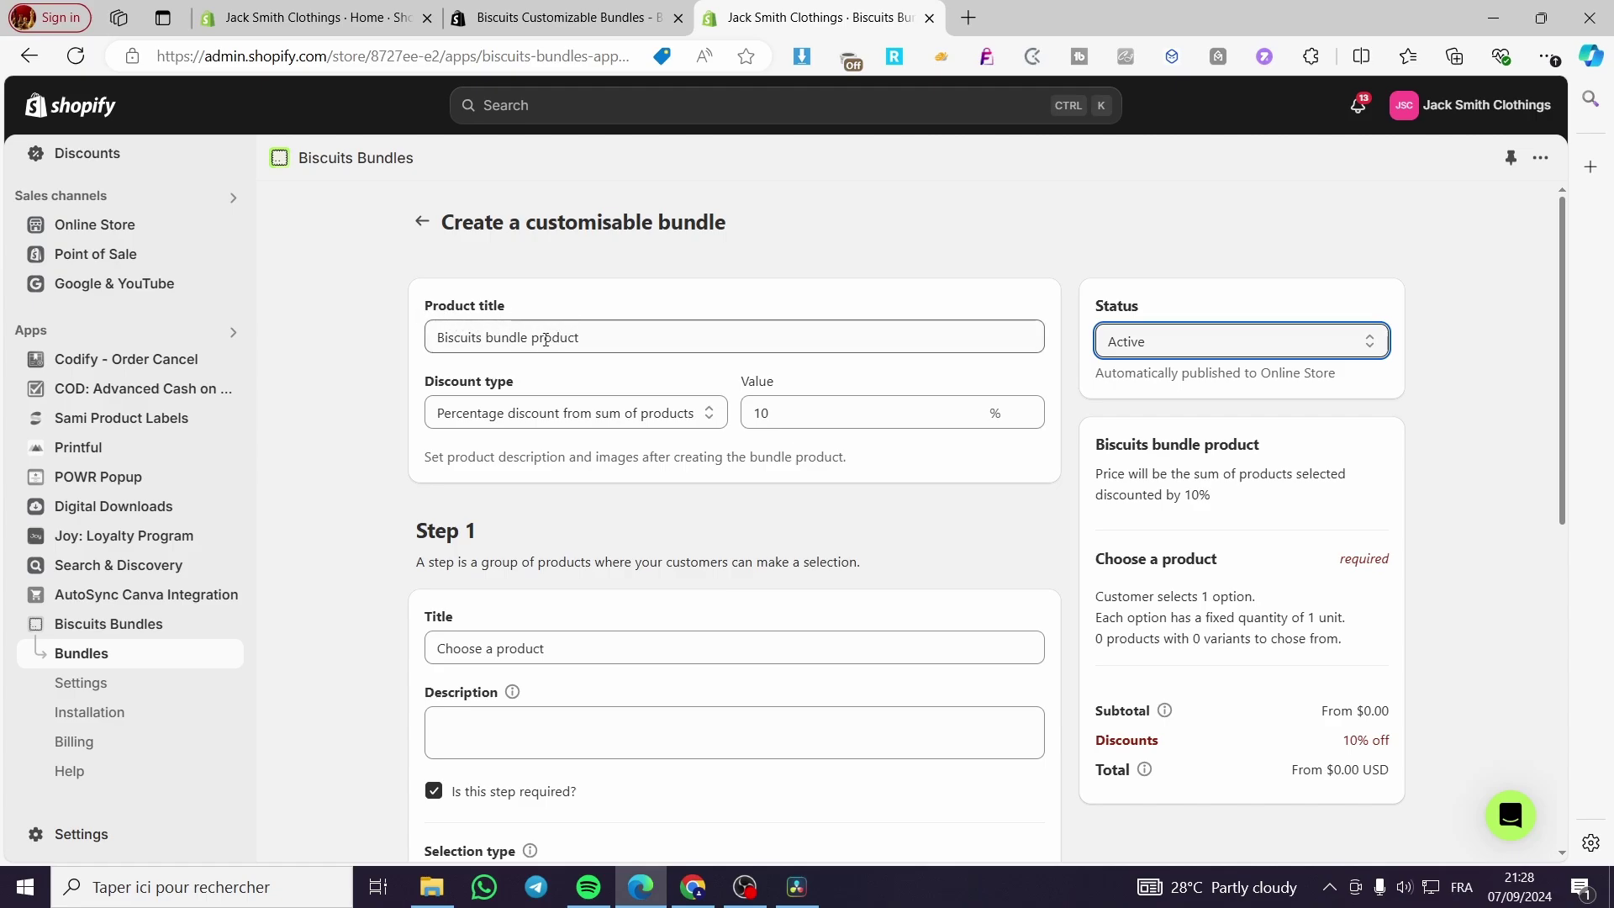
left_click(625, 412)
left_click(628, 415)
scroll(628, 415, "down", 4)
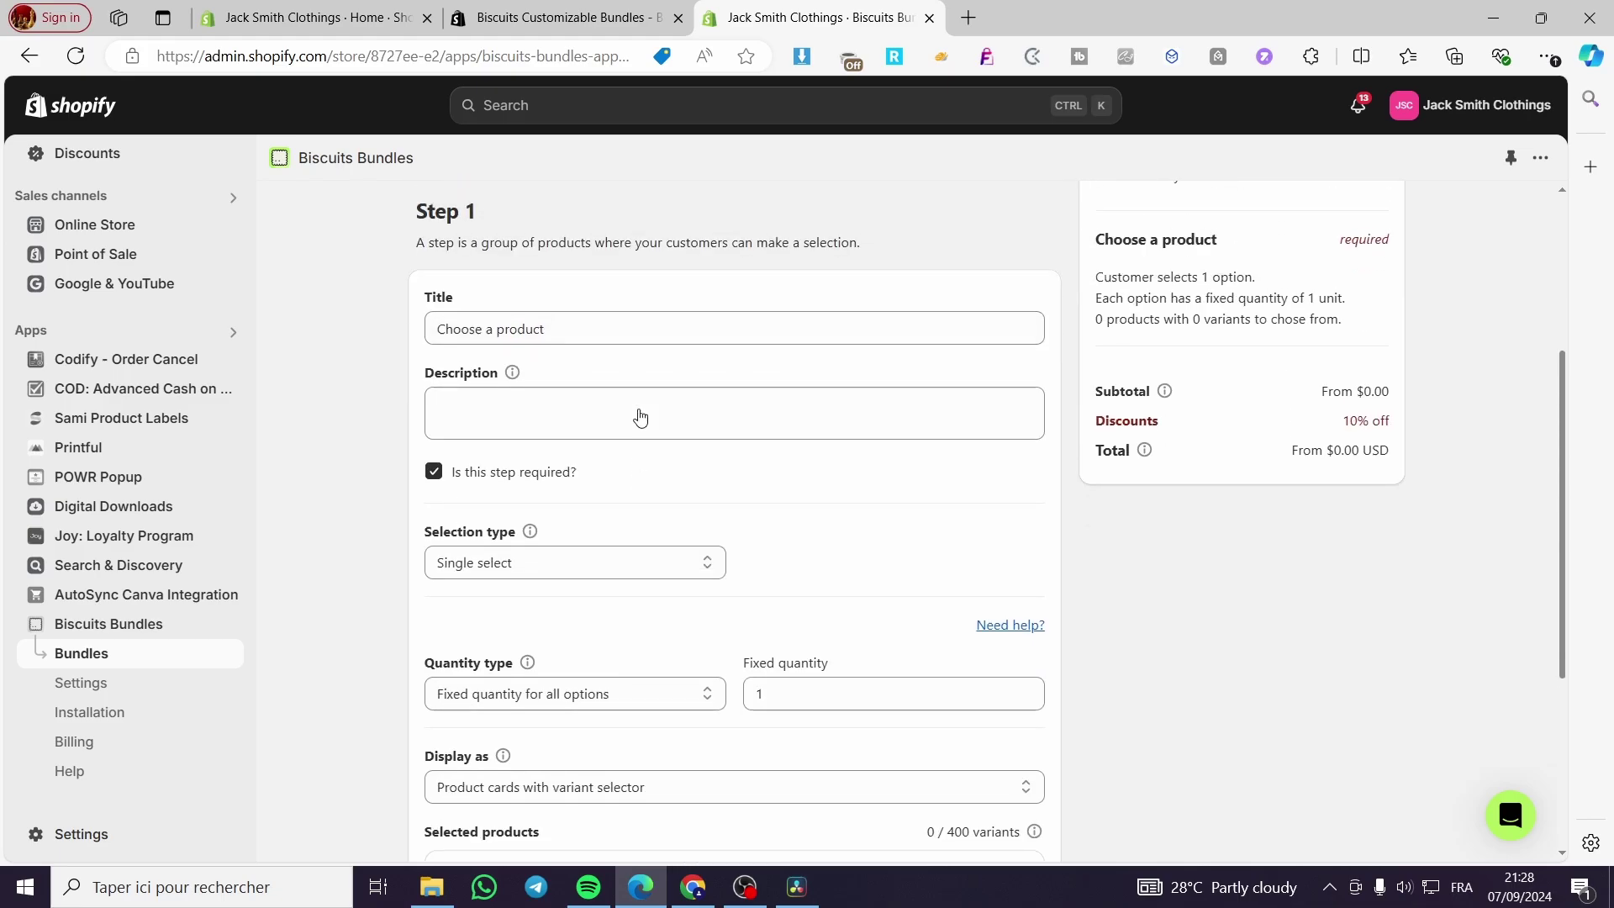
scroll(638, 414, "up", 2)
left_click(580, 438)
scroll(580, 438, "down", 5)
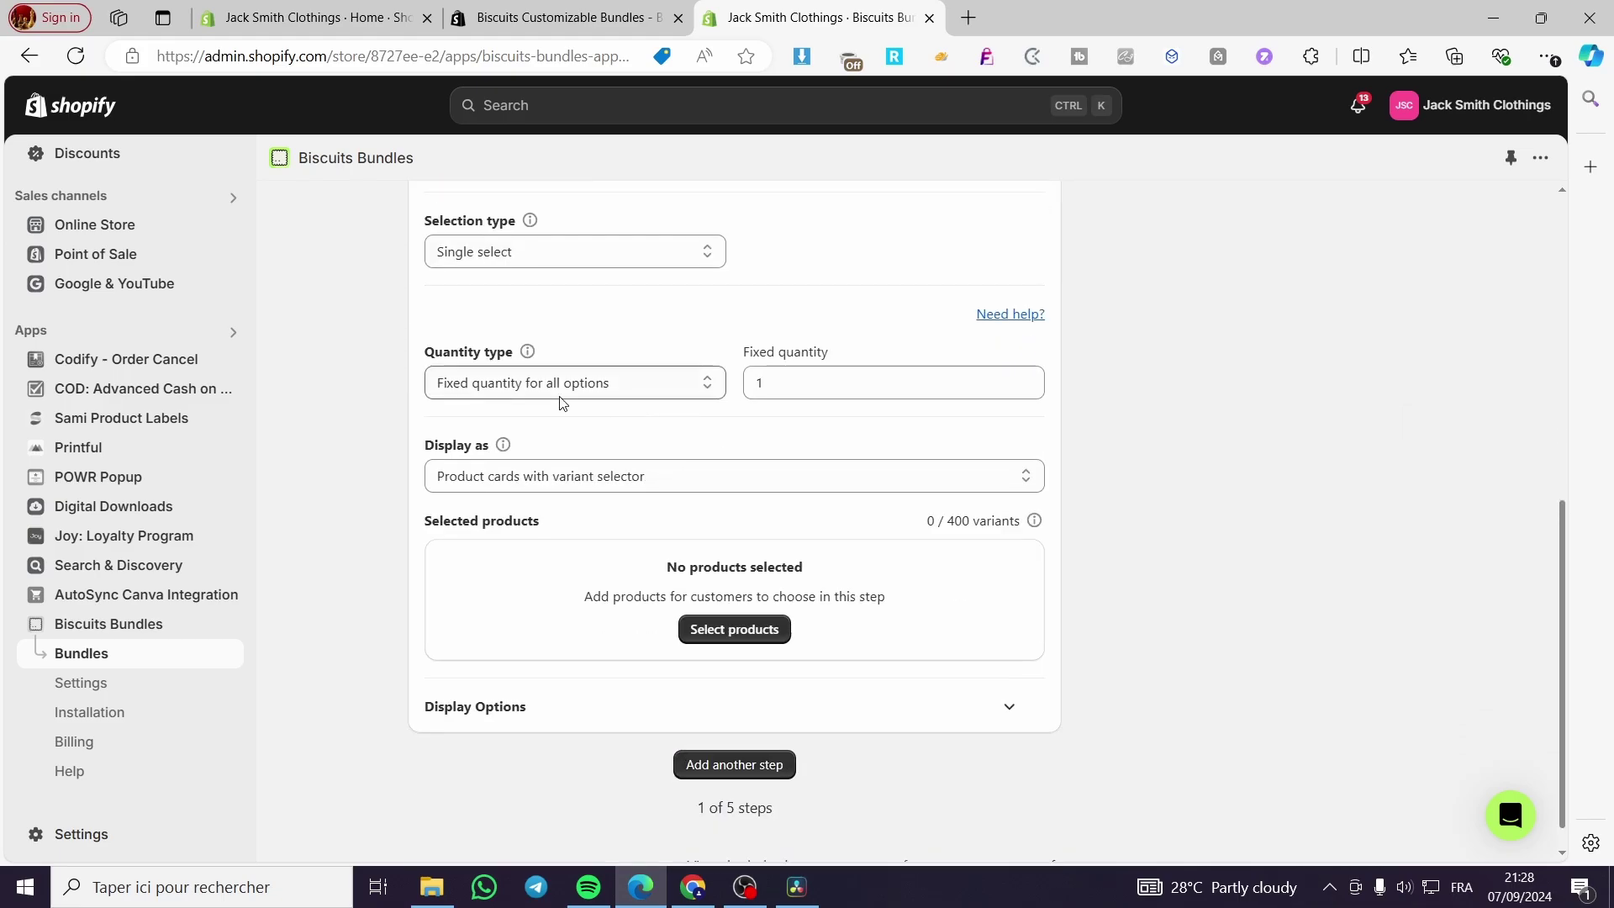
scroll(558, 403, "down", 1)
scroll(873, 400, "up", 8)
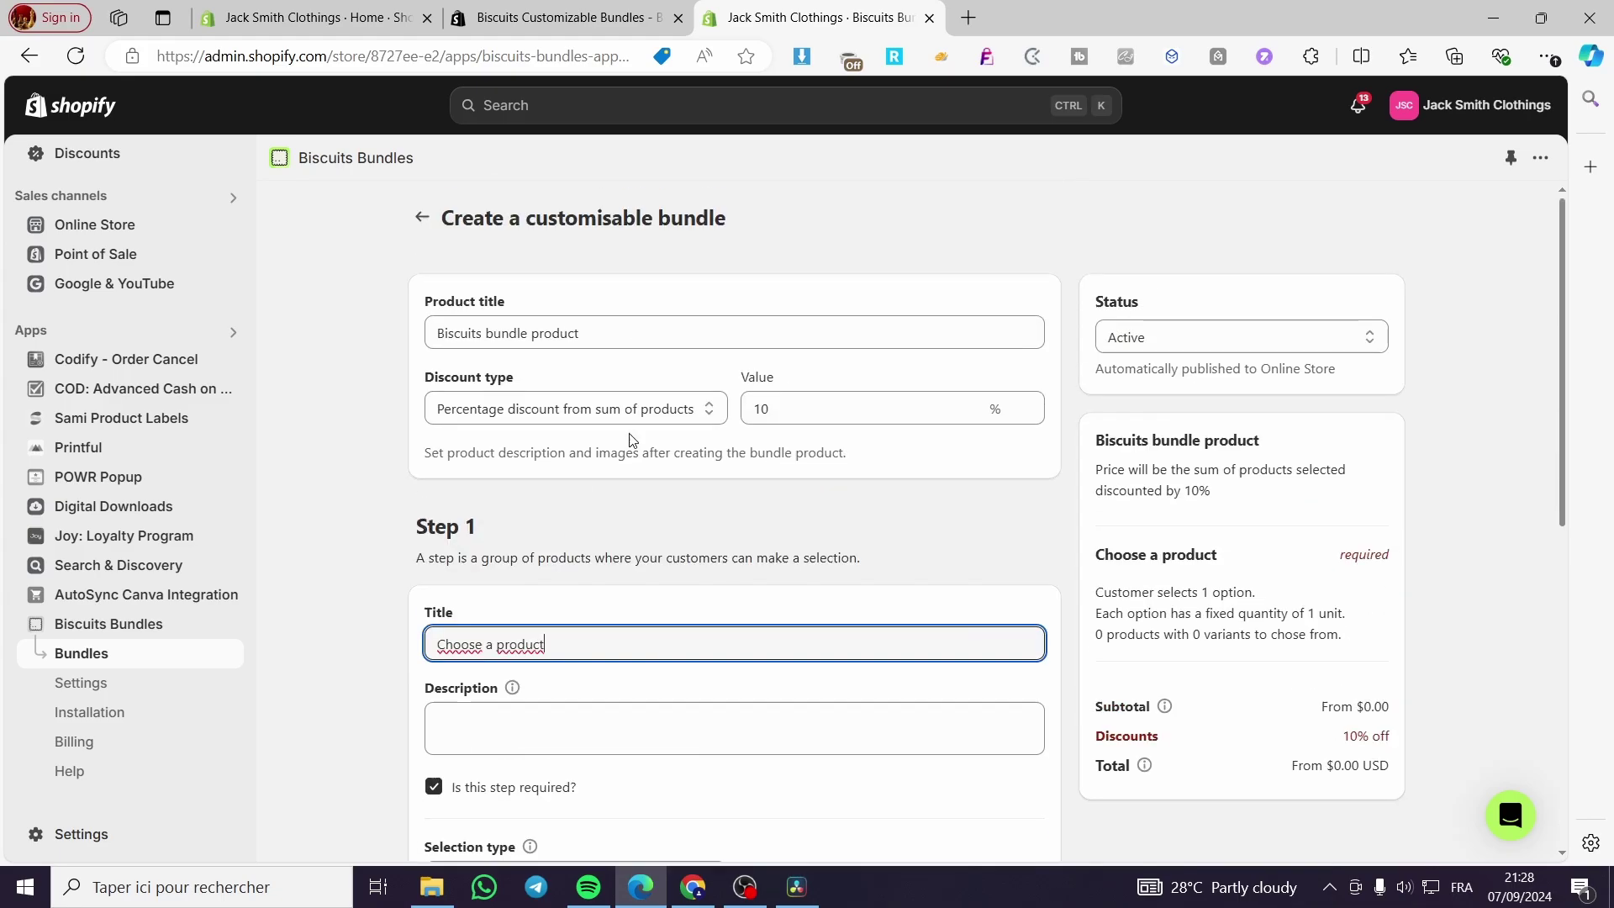
Rename the bundle product title to 'jacks bundle'
left_click_drag(676, 340, 534, 341)
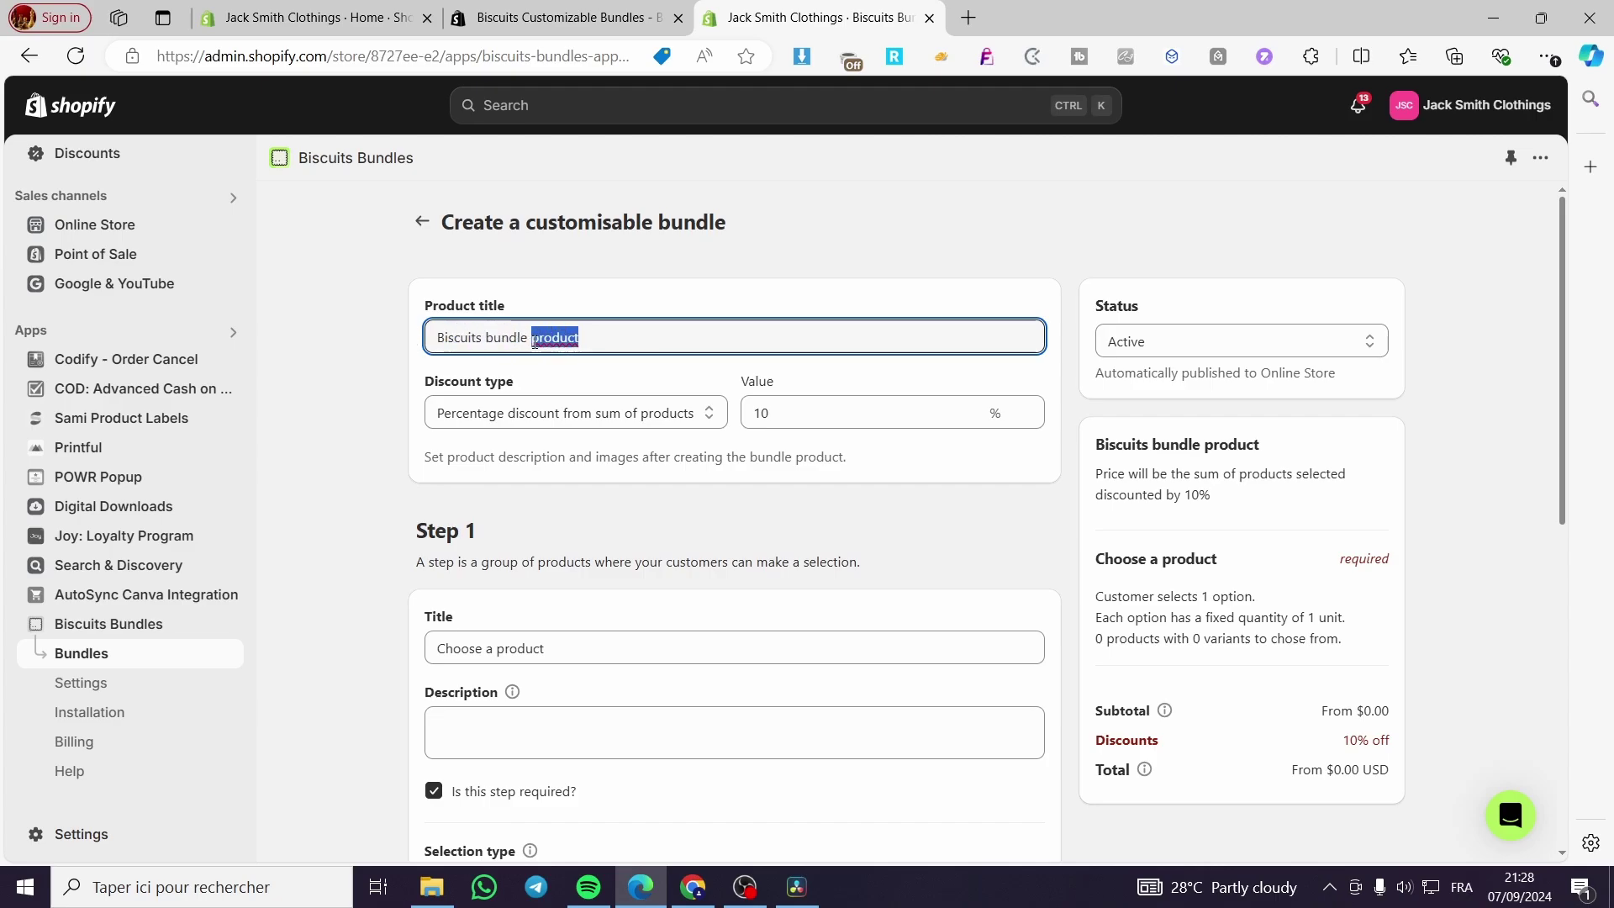
key("BackSpace")
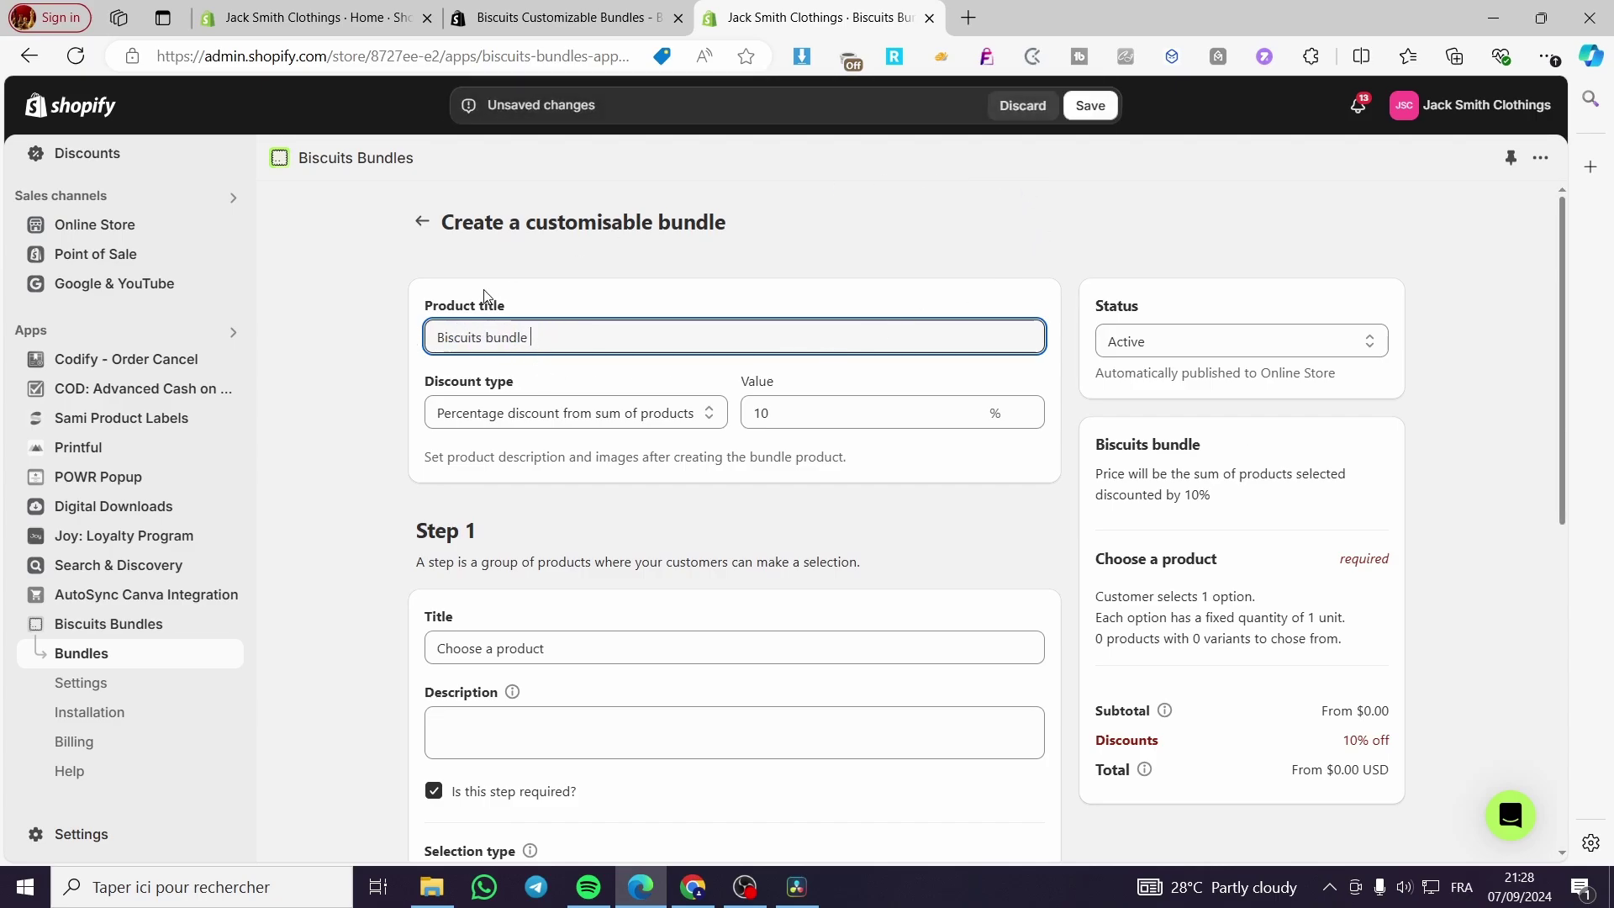
left_click_drag(473, 337, 400, 337)
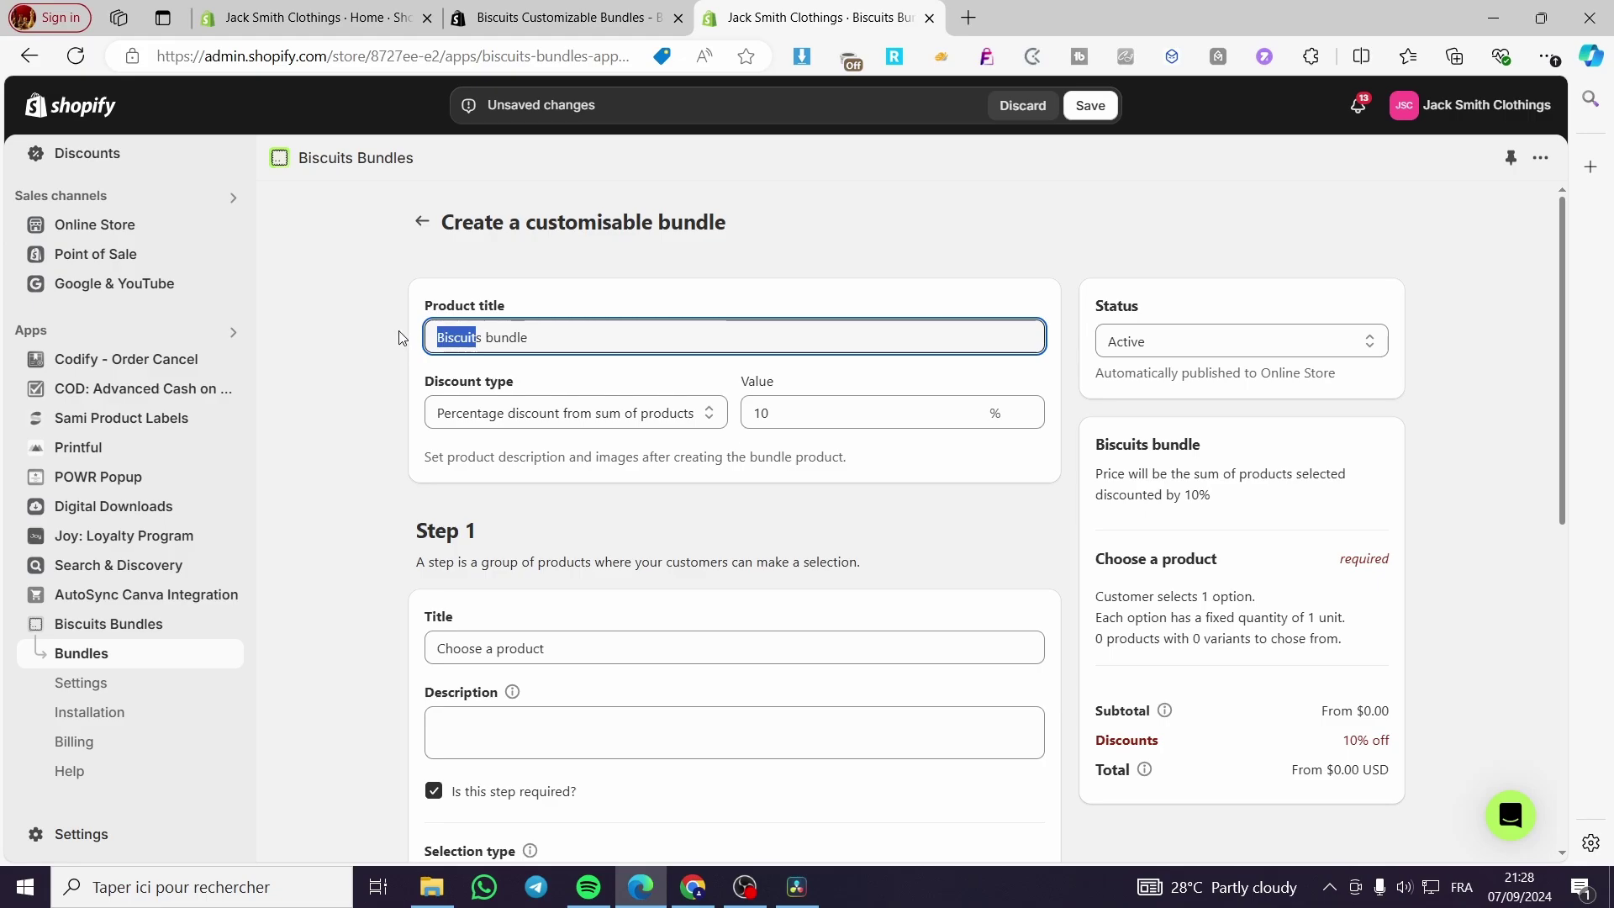
type("jacks")
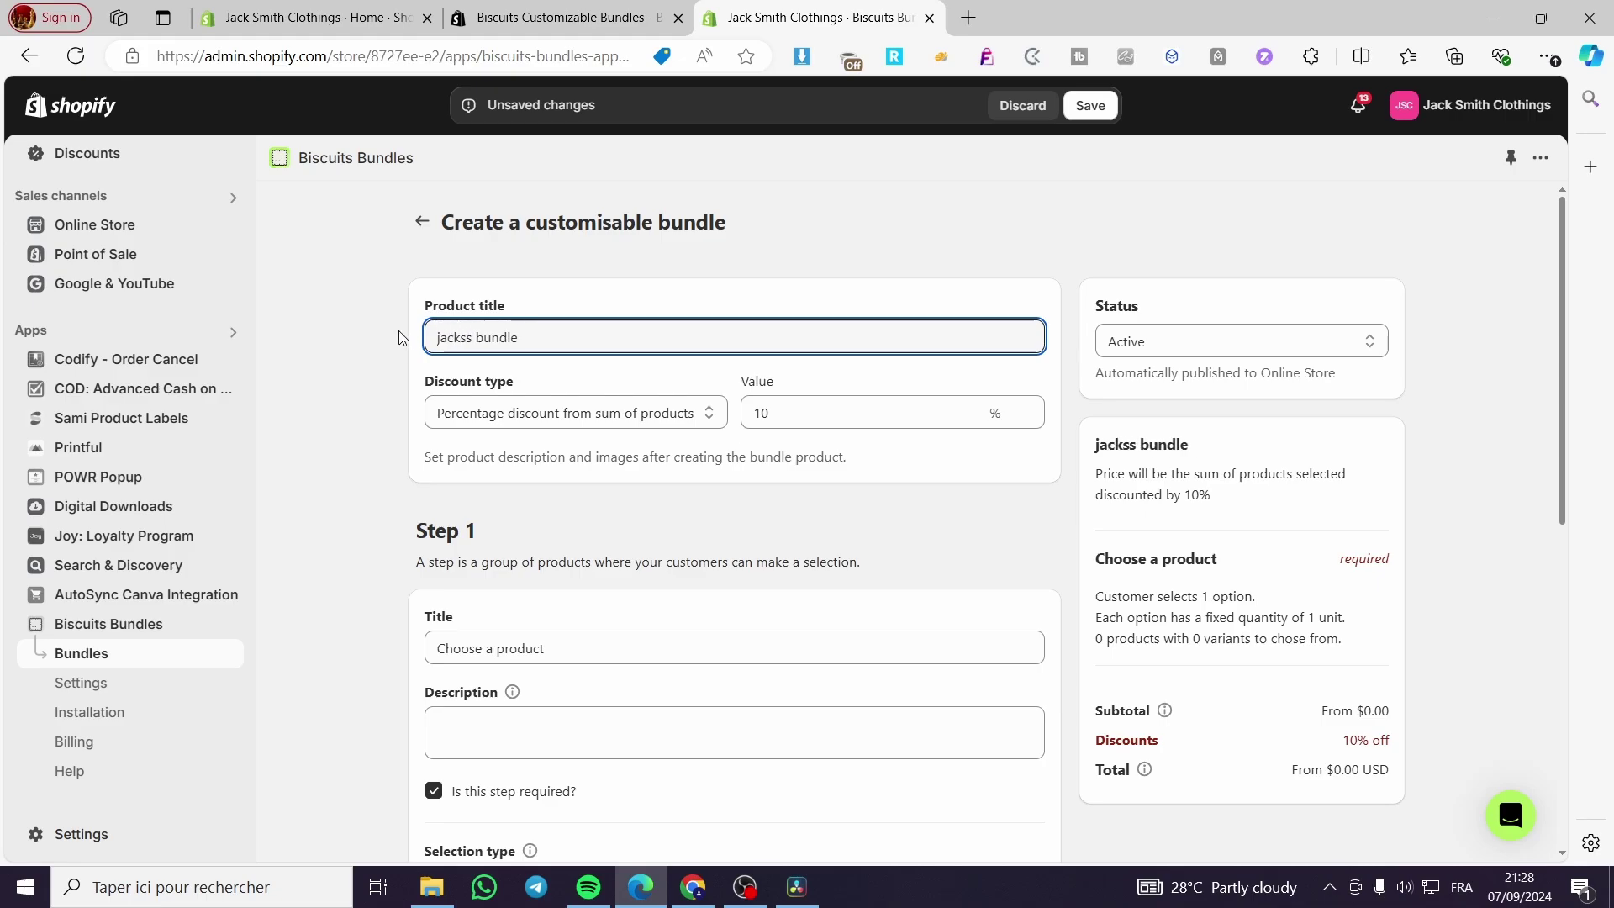
key("BackSpace")
Keep the Percentage discount type and change its value from 10 to 5
left_click(606, 416)
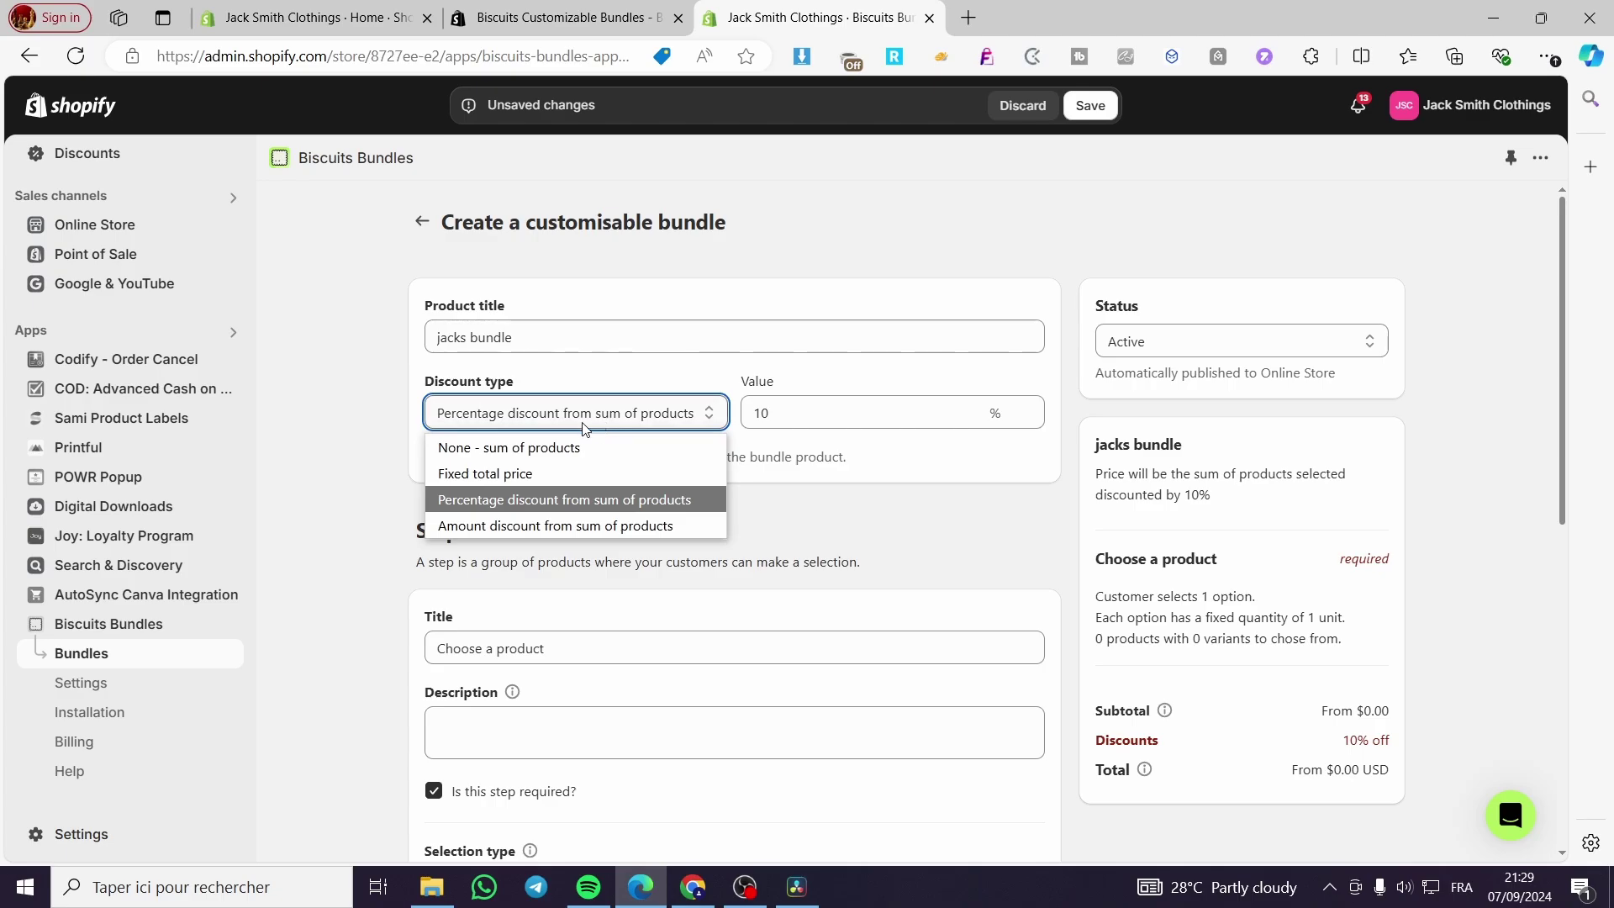
left_click(608, 415)
left_click(822, 412)
left_click_drag(823, 412, 744, 416)
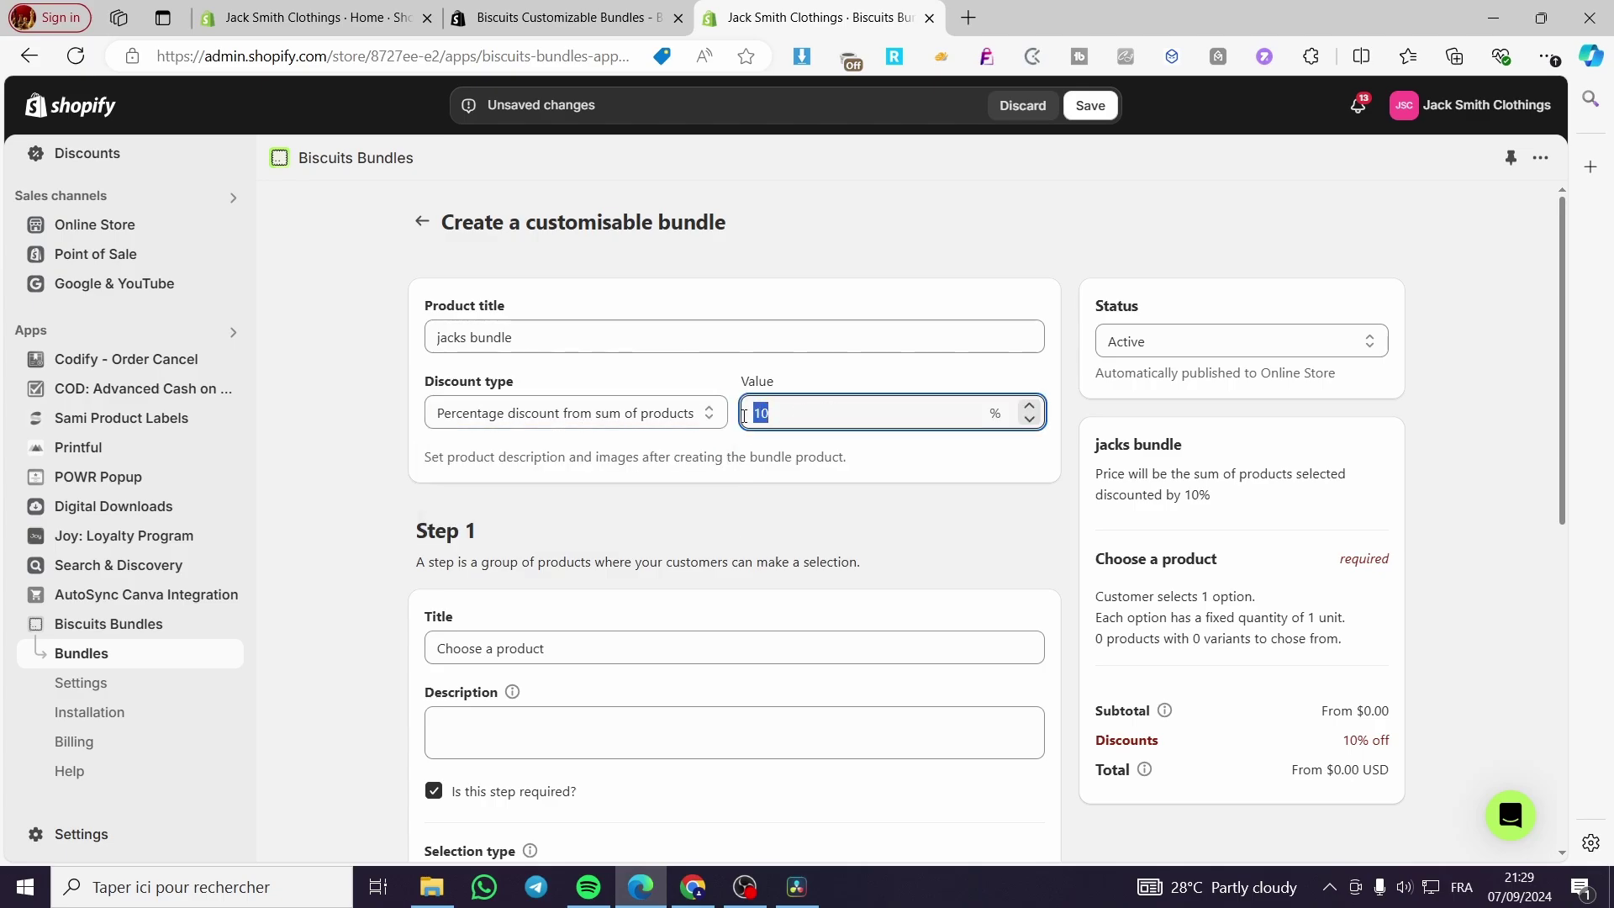
type("5")
left_click(717, 468)
Replace the Step 1 placeholder title with 'Jacks Bundle'
scroll(706, 501, "down", 3)
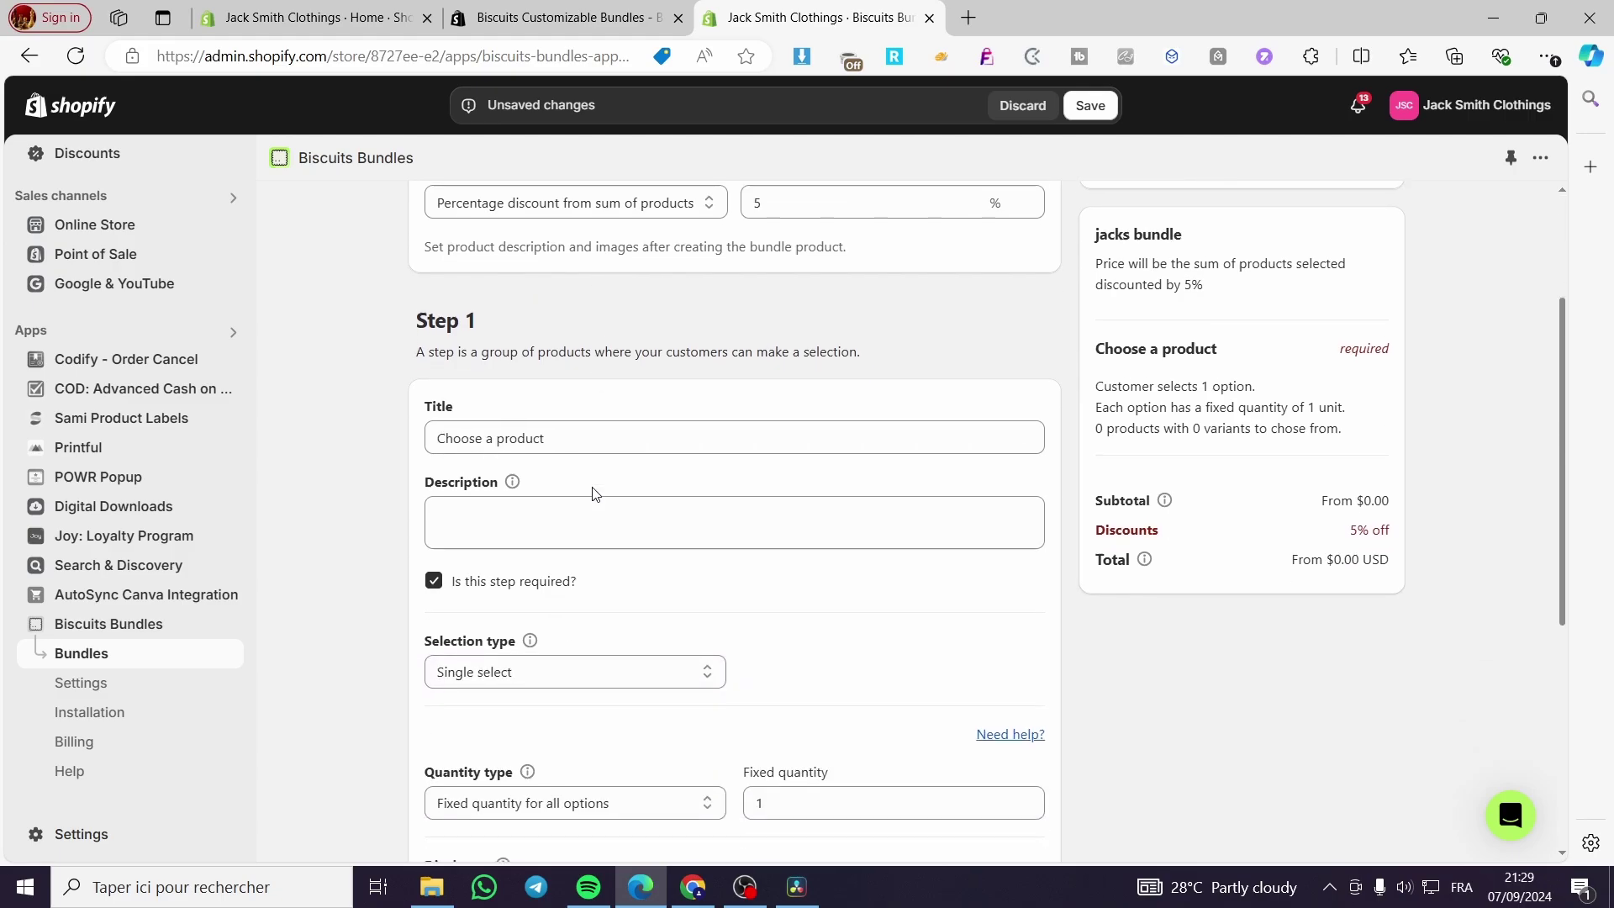
left_click(462, 438)
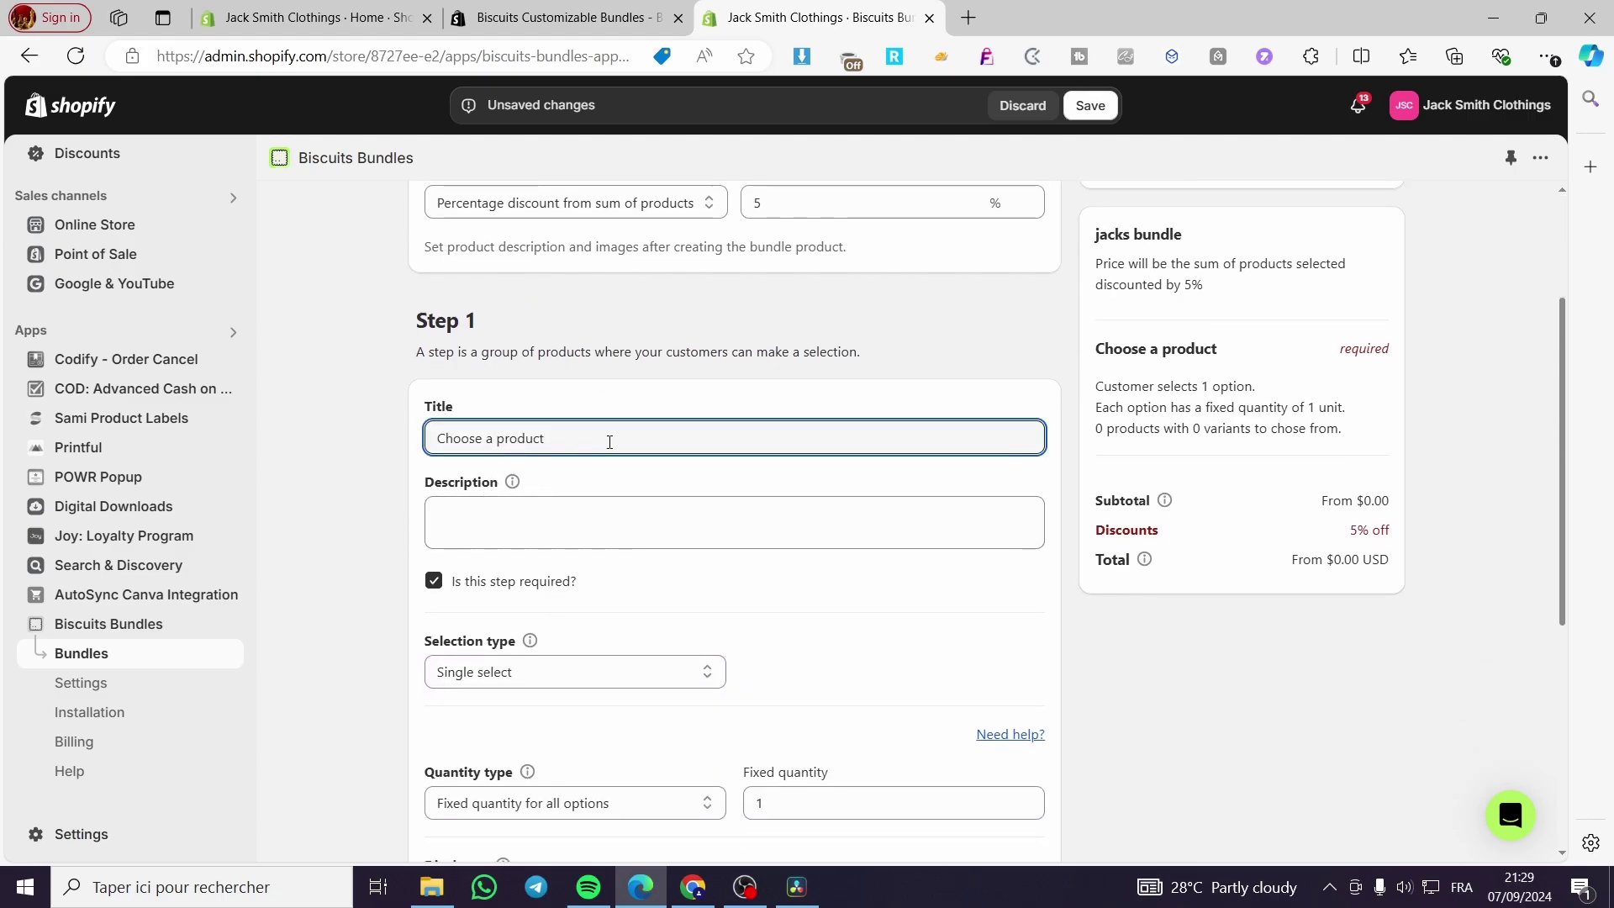
left_click_drag(709, 440, 398, 444)
key("BackSpace")
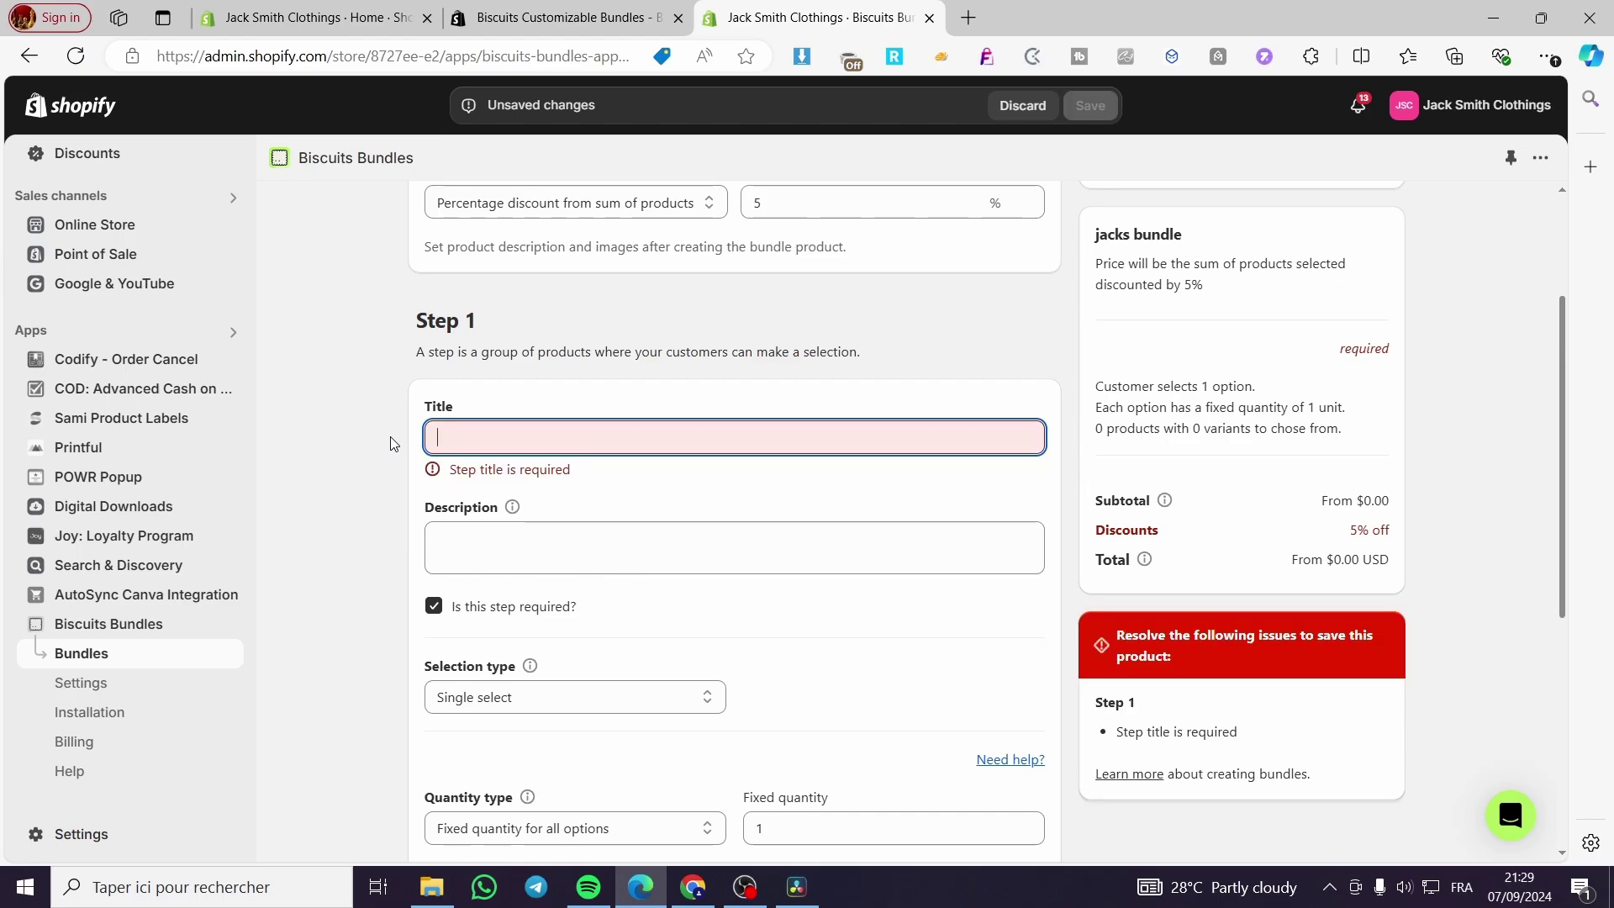
type("J")
key("BackSpace")
key("BackSpace")
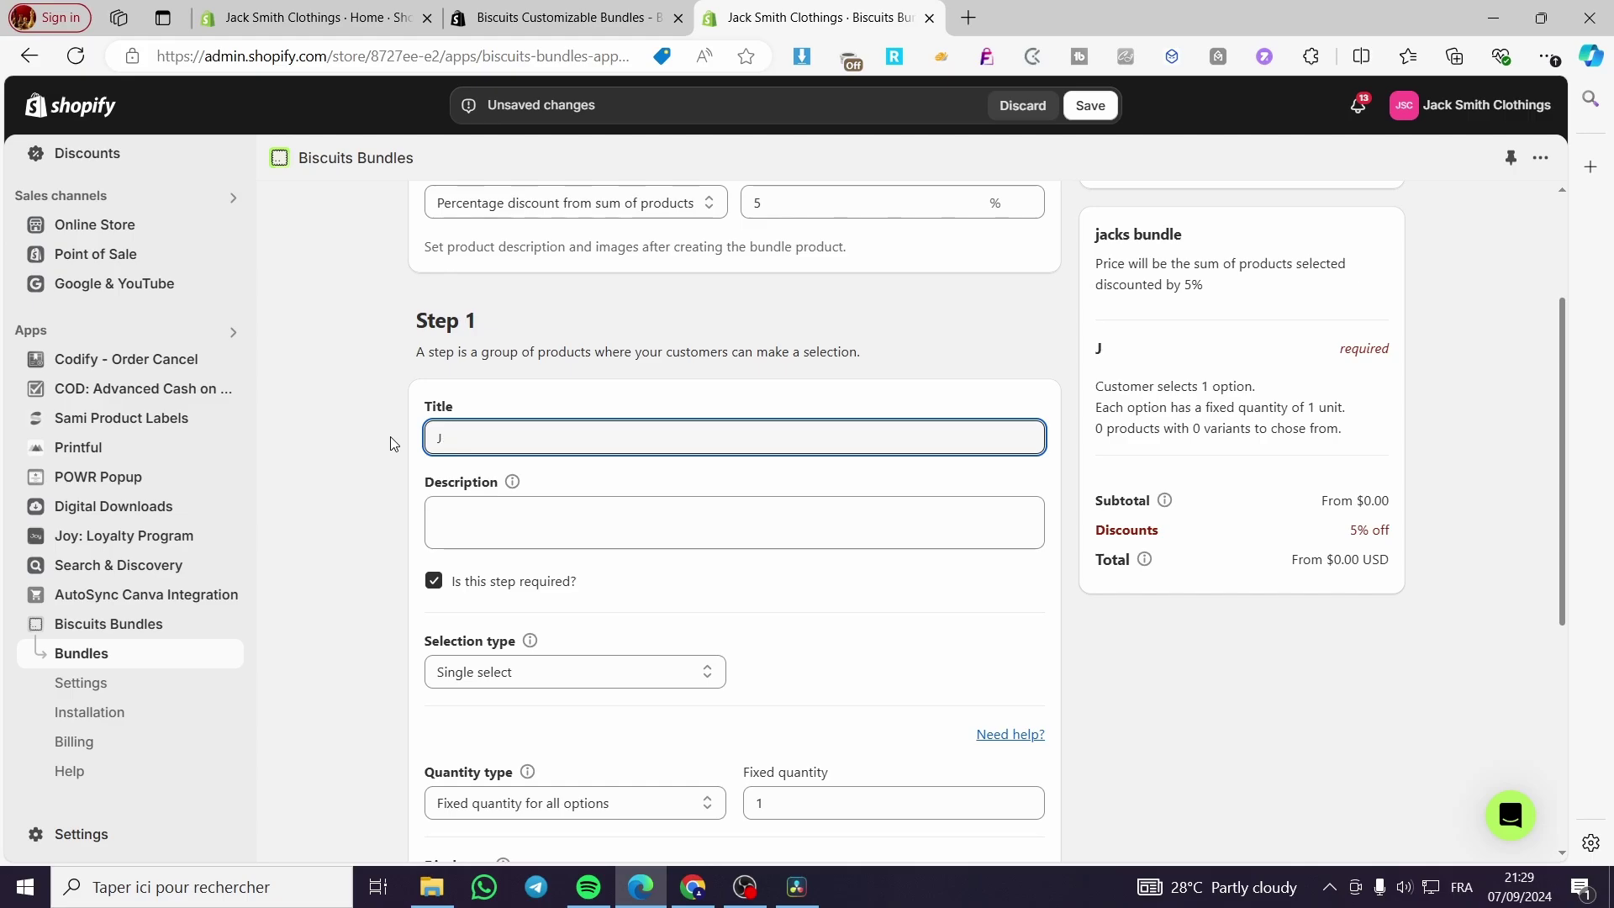
type("acks Bundle")
Set the Step 1 description to 'Jacks Bundle: 1 tshirt and a shoe'
key("ctrl+a")
key("ctrl+c")
left_click(601, 530)
key("ctrl+v")
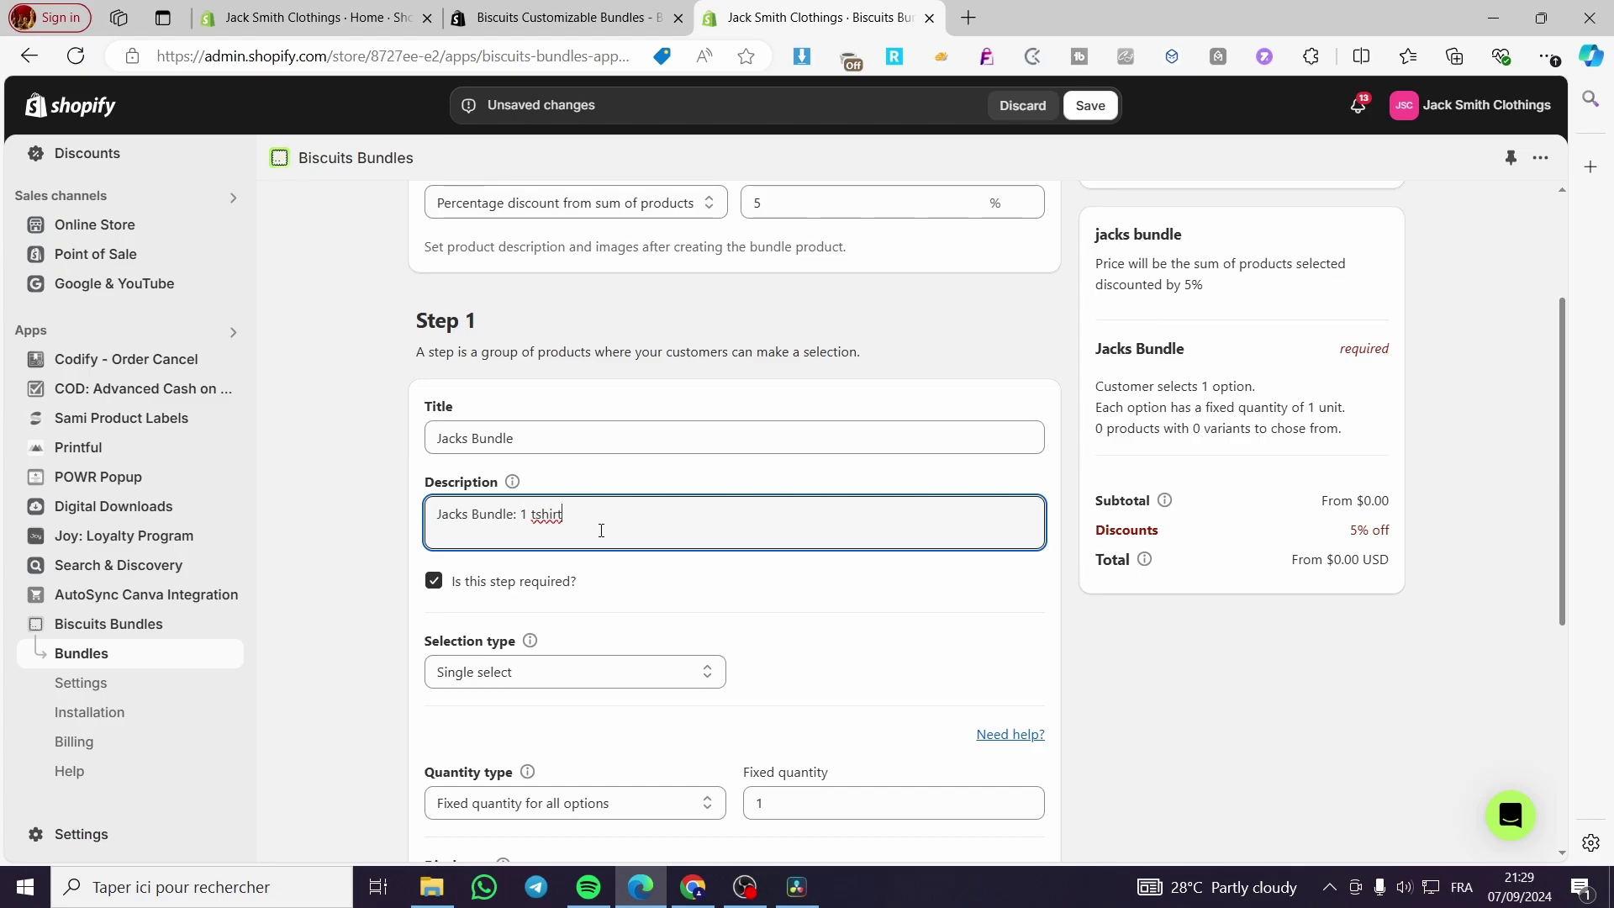
type("and a shoe")
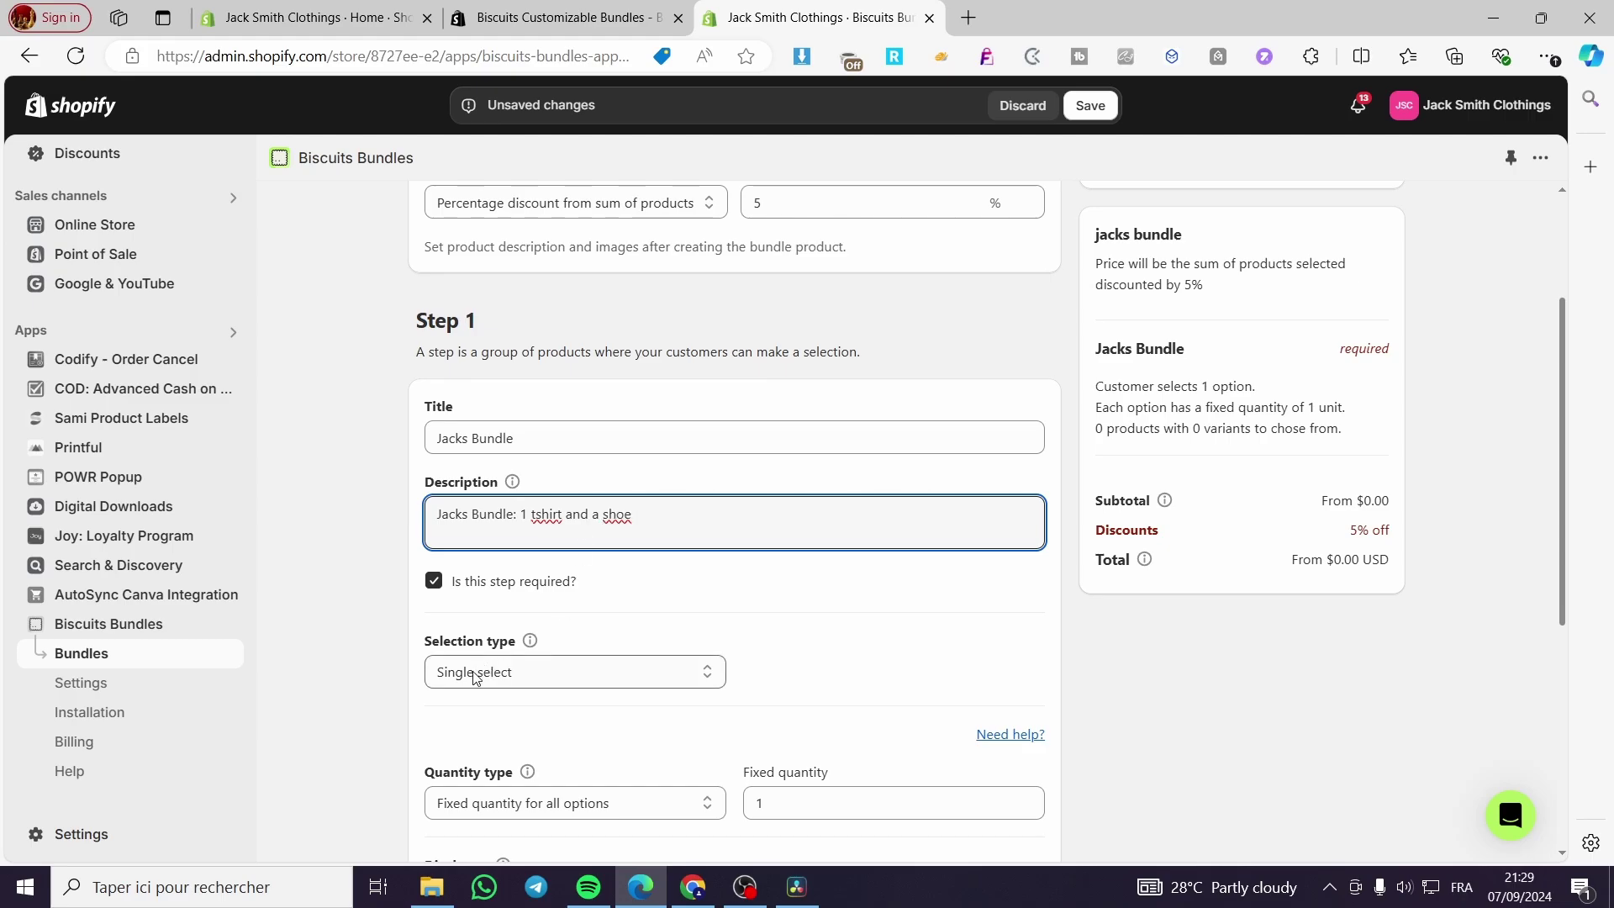
scroll(505, 639, "down", 3)
Set the step's selection type to Multi select with min 1 and max 2 products
left_click(561, 471)
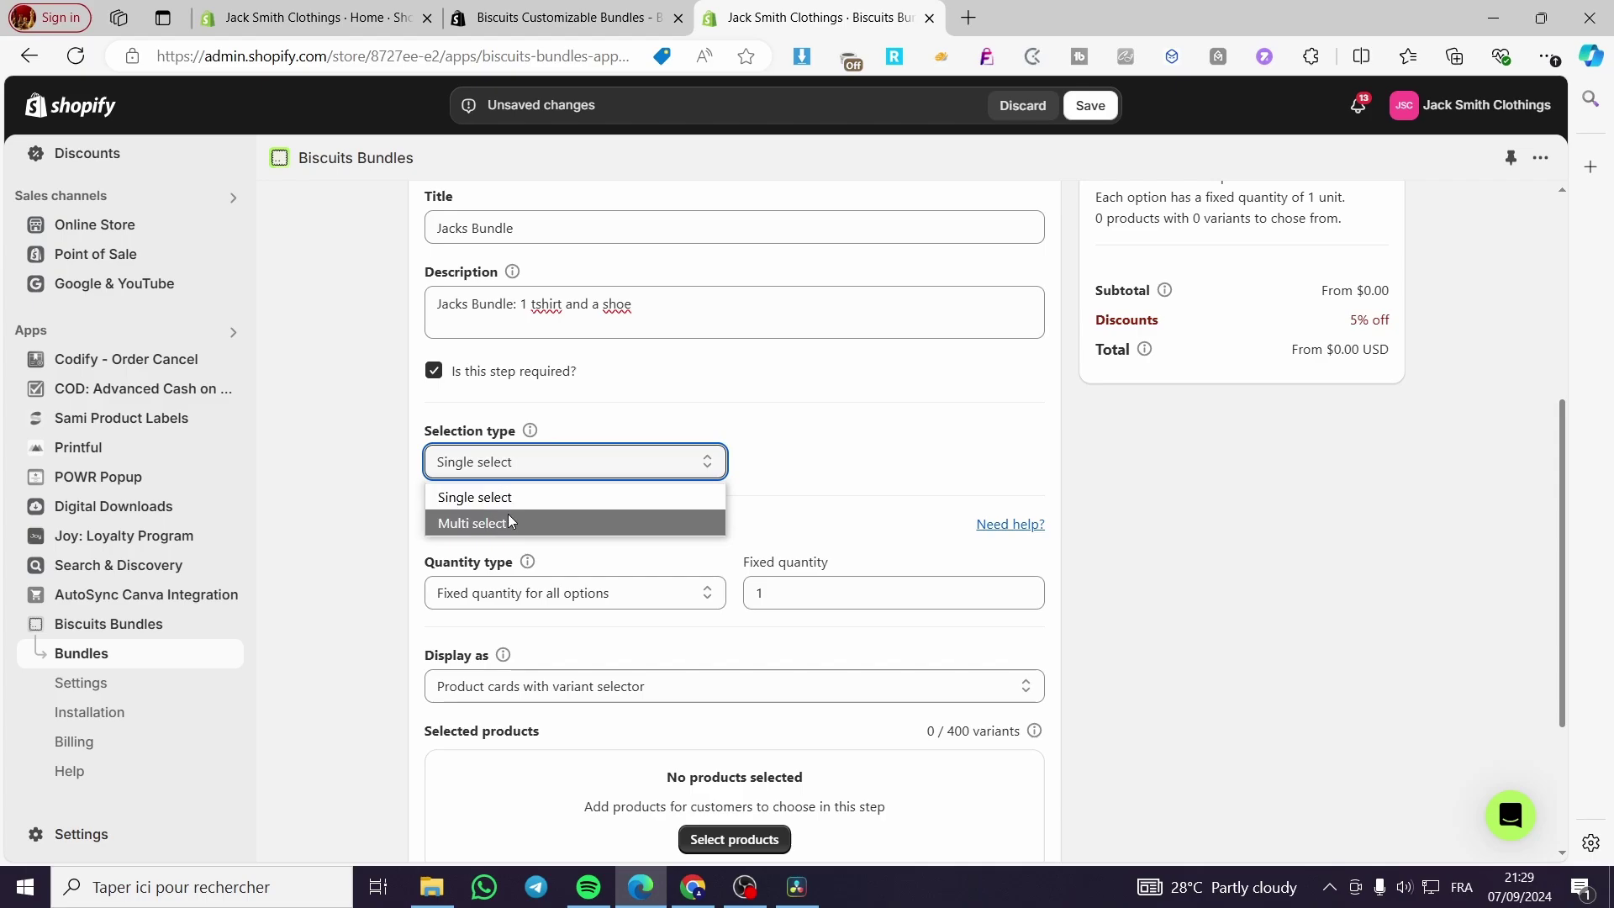
left_click(508, 522)
left_click(544, 467)
left_click(534, 497)
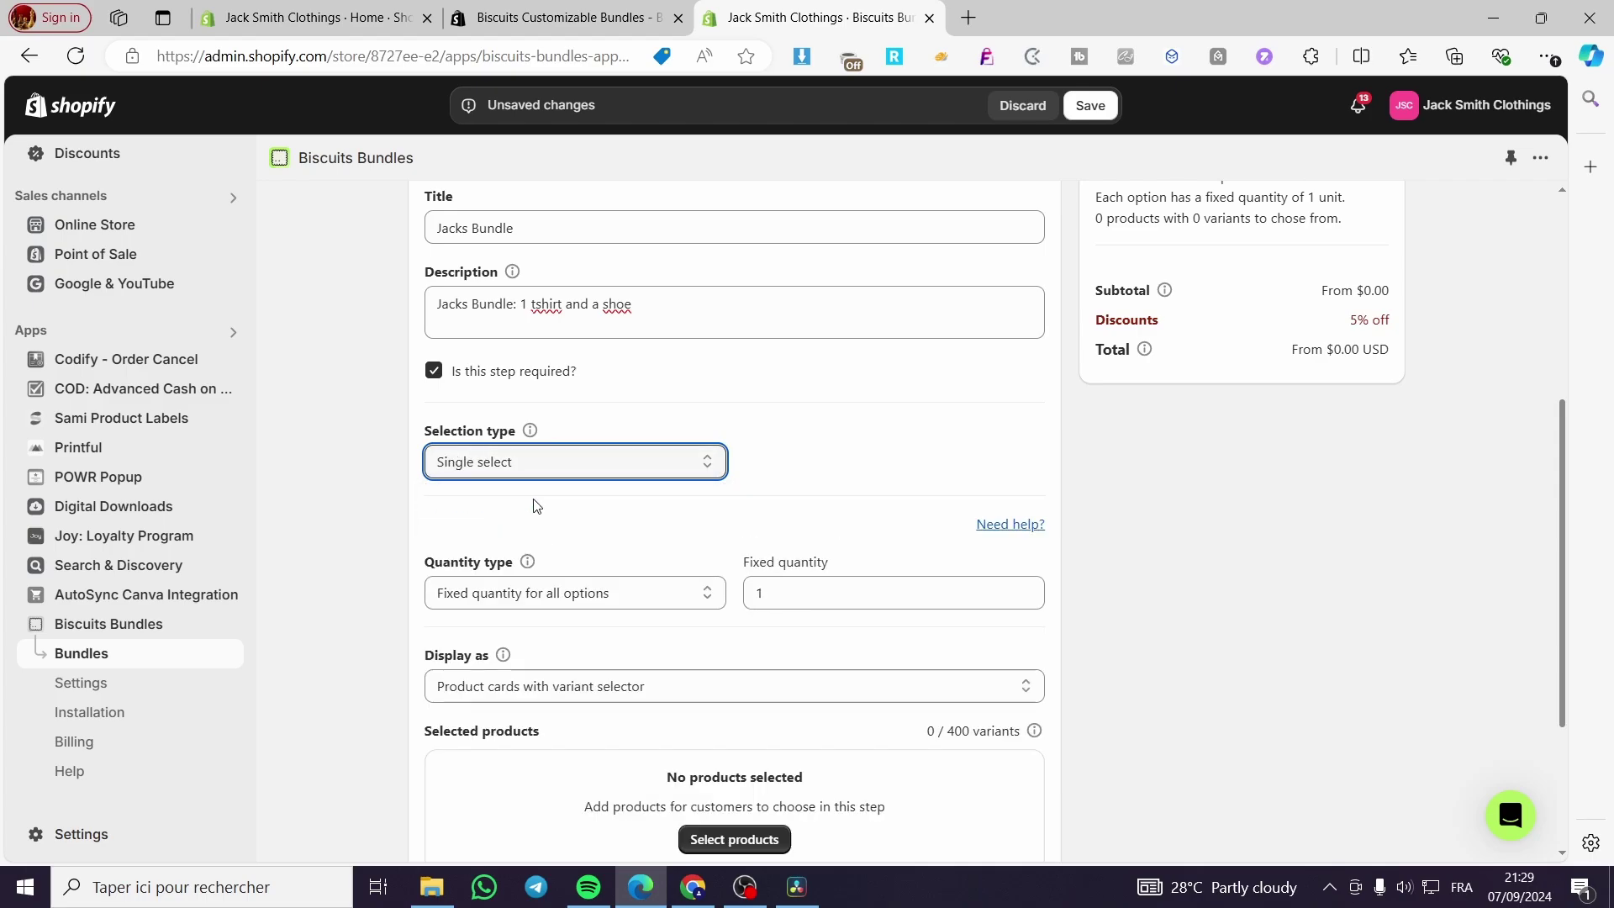
left_click(574, 467)
left_click(571, 522)
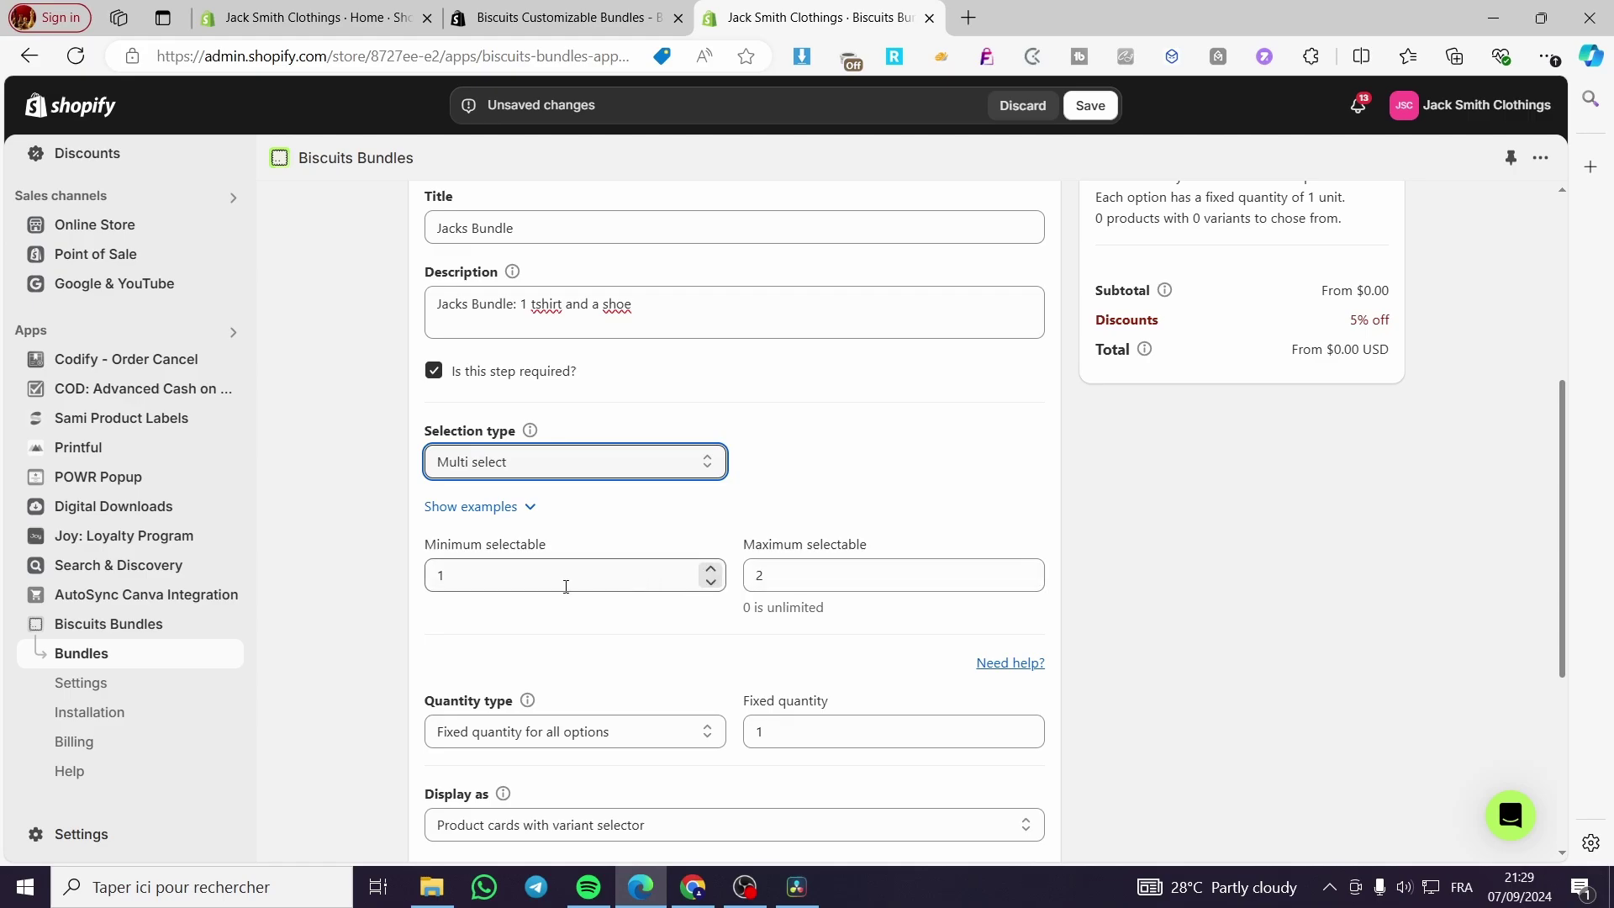
scroll(652, 714, "down", 4)
Keep fixed quantity and product cards with variant selectors, then open the product picker
left_click(607, 425)
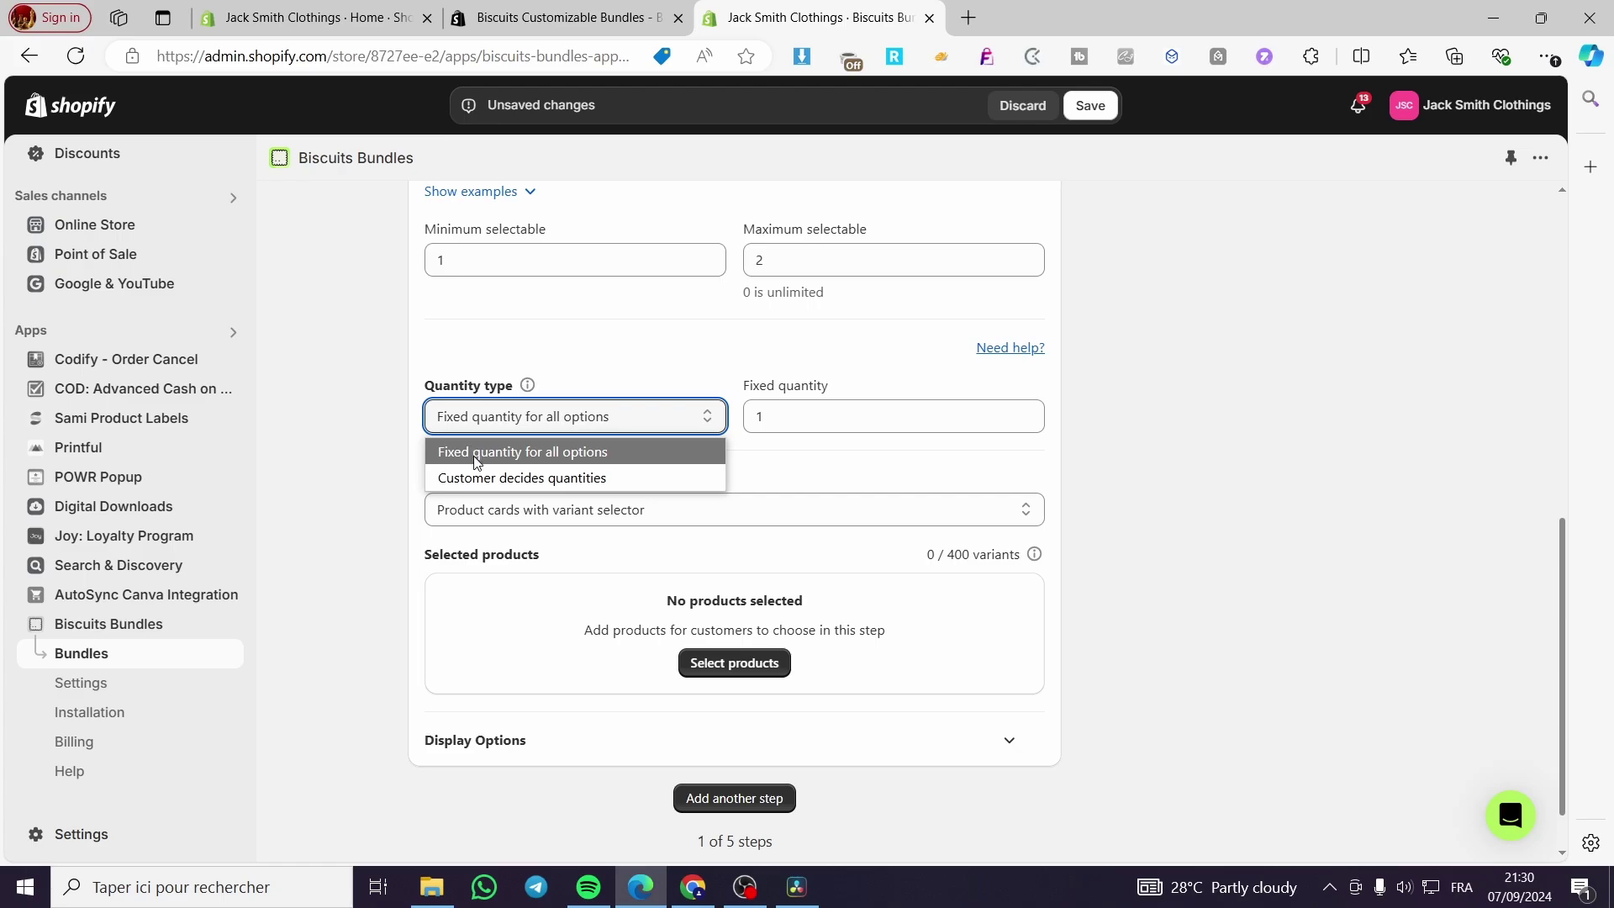
left_click(620, 451)
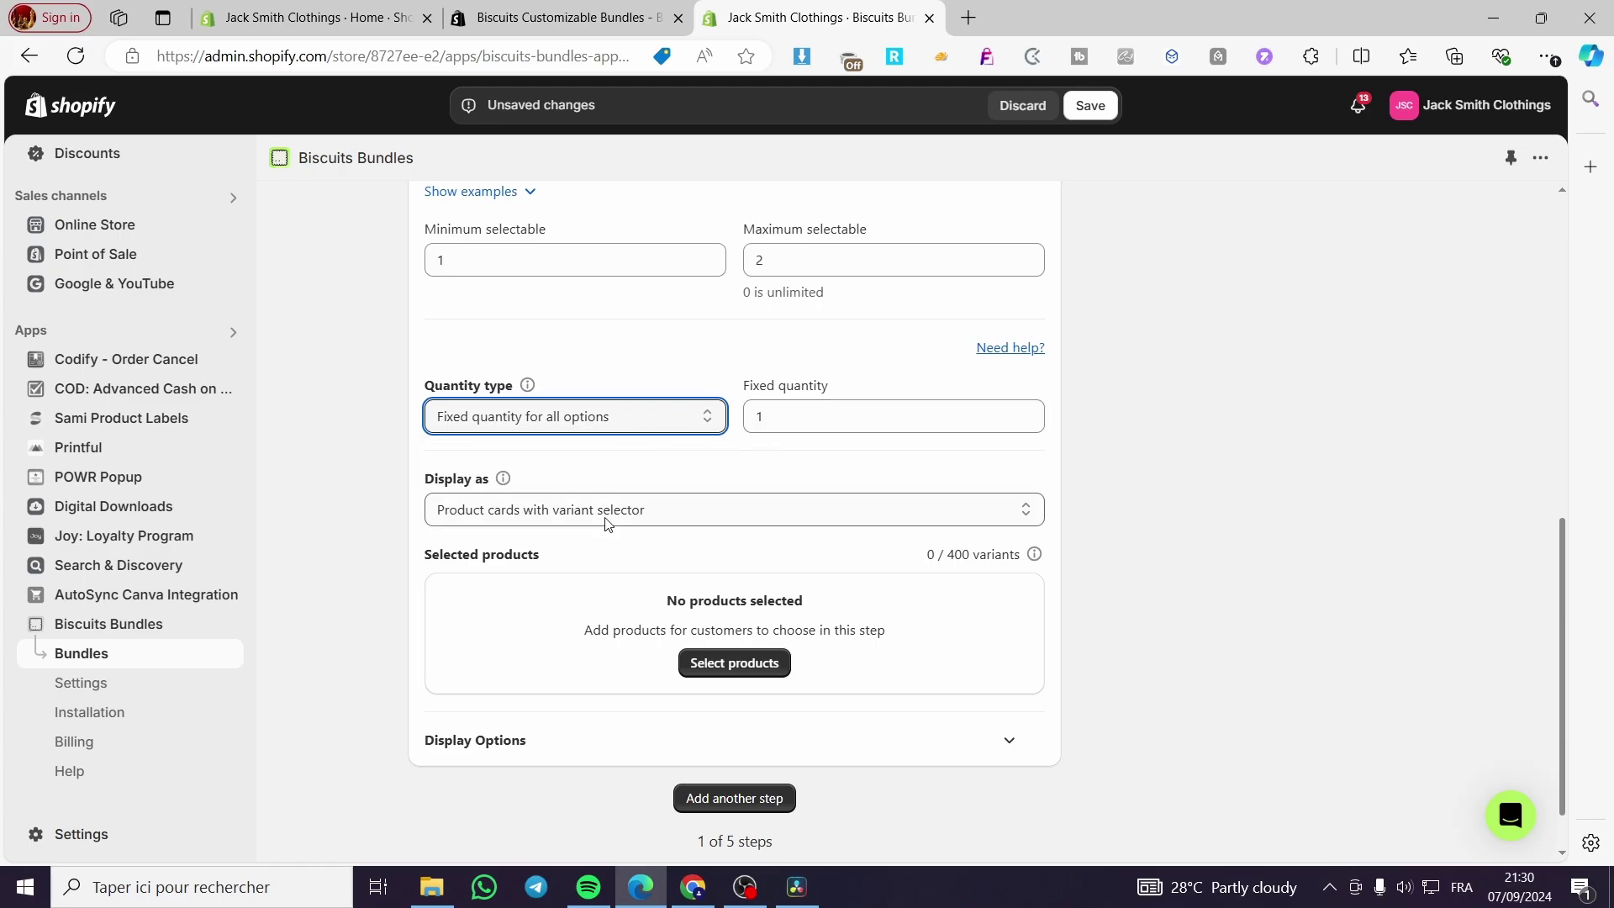
left_click(516, 514)
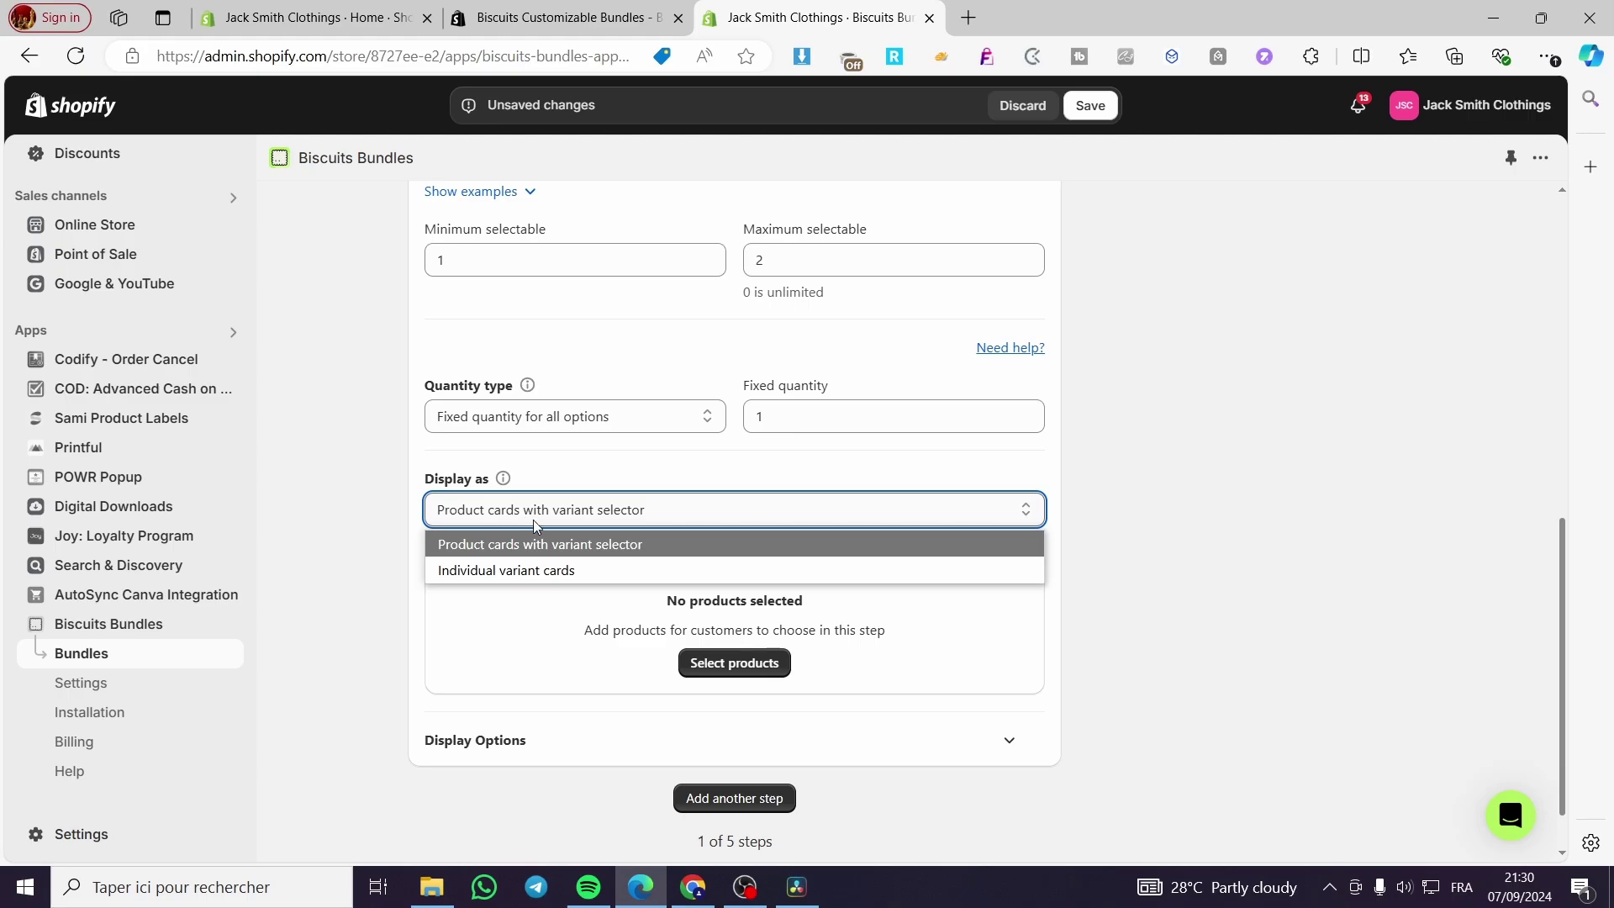
left_click(623, 511)
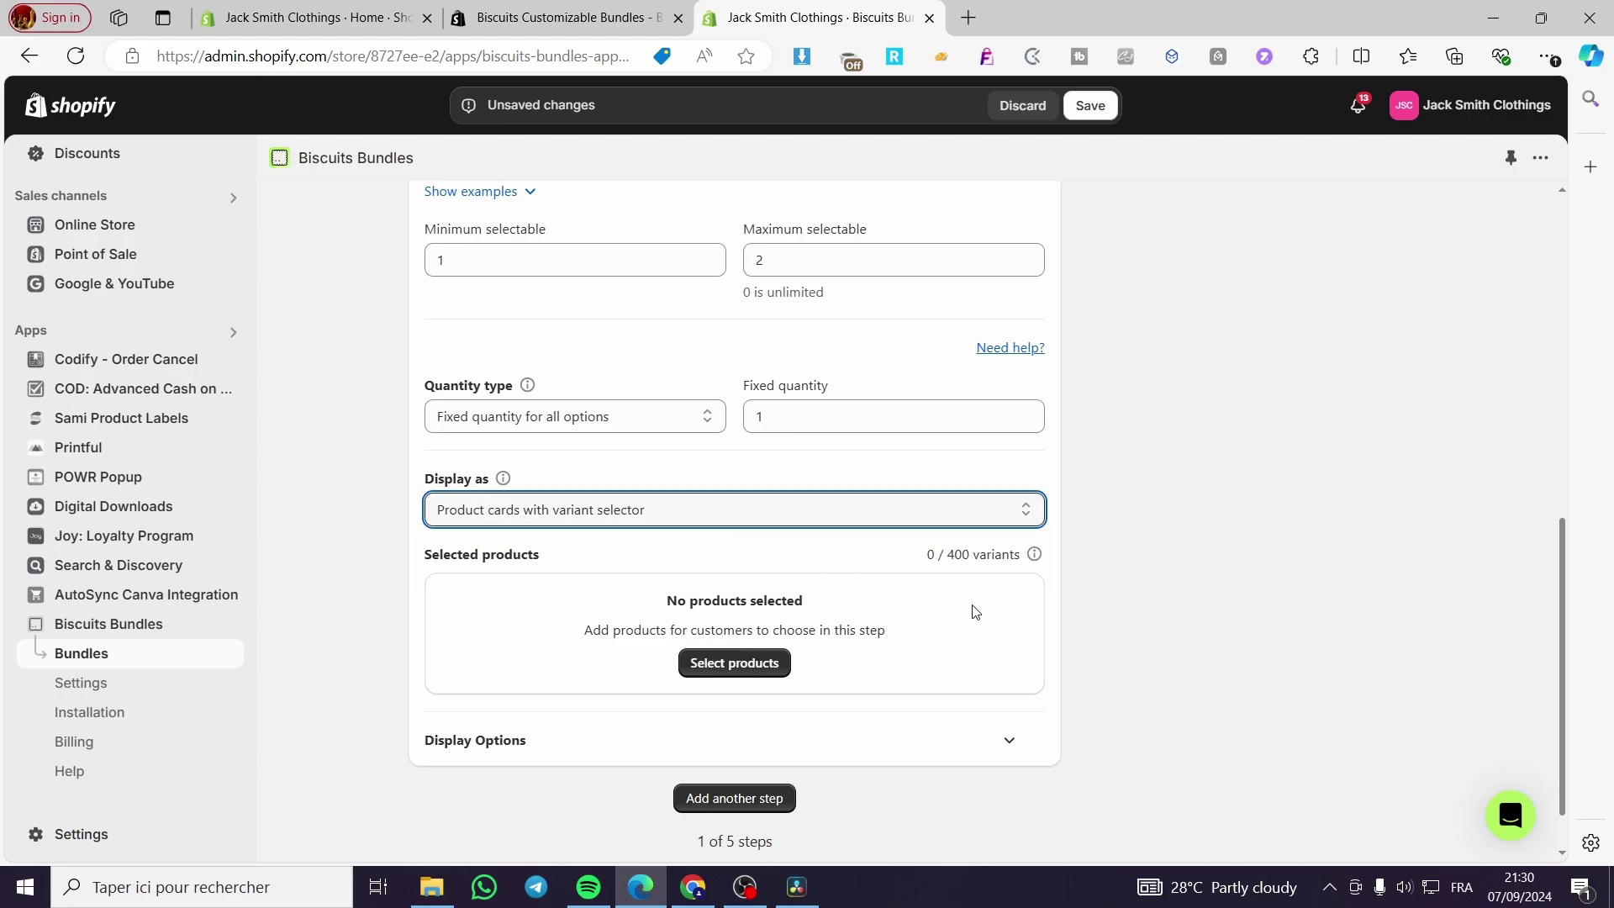
left_click(749, 669)
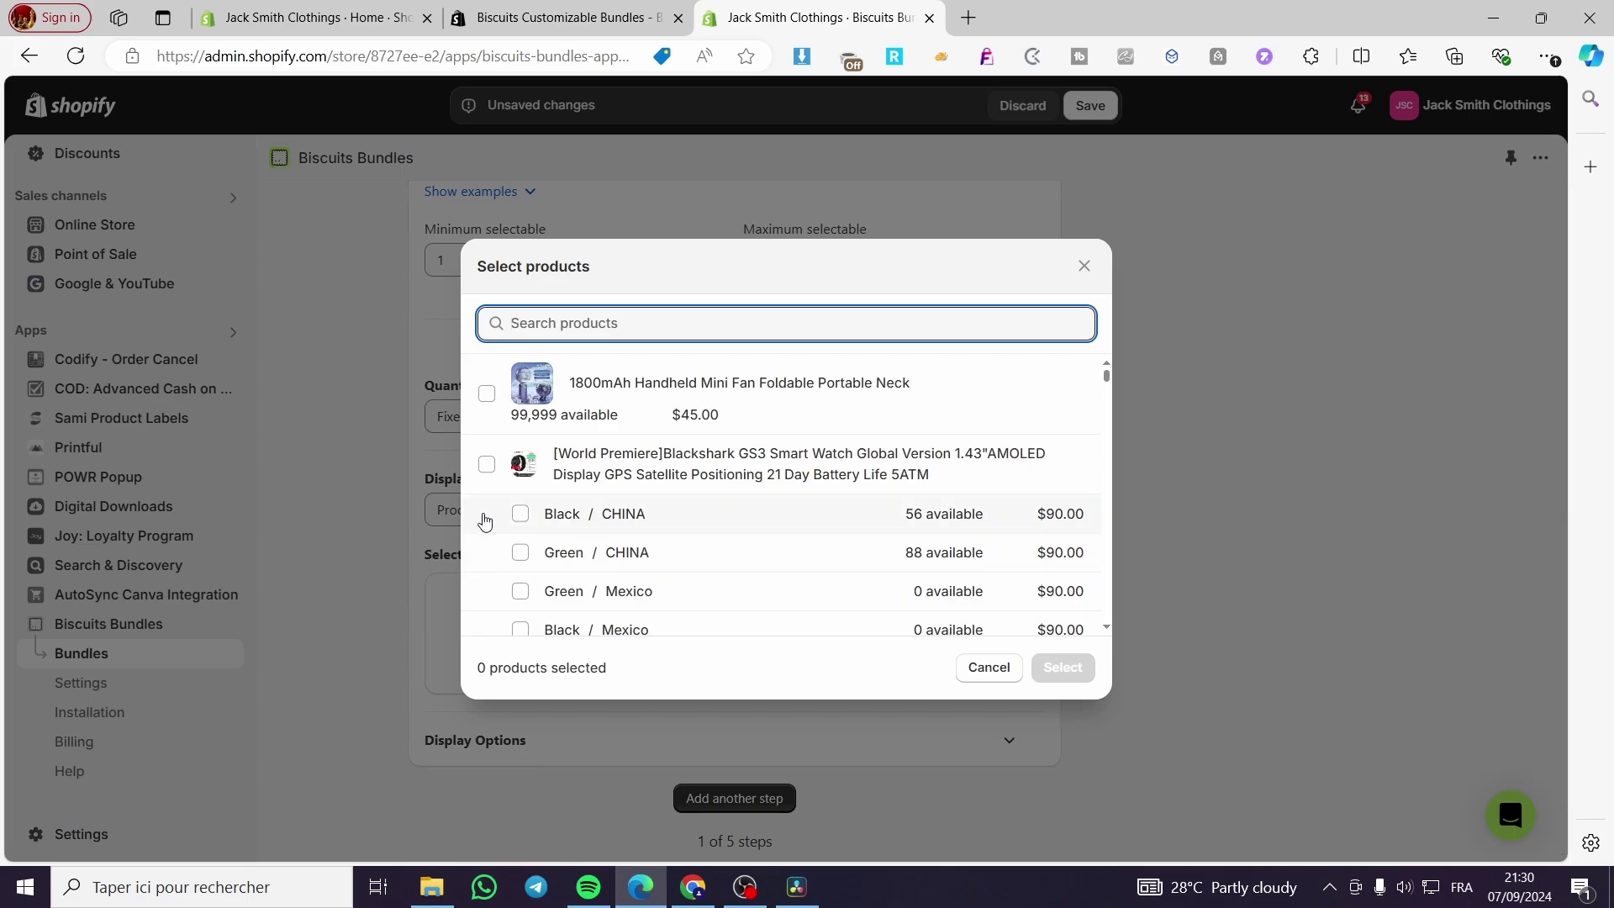
Add t-shirt, Summer Shoe and Men's Thick-soled Sports Shoes (23 variants total) to Step 1
scroll(542, 522, "down", 10)
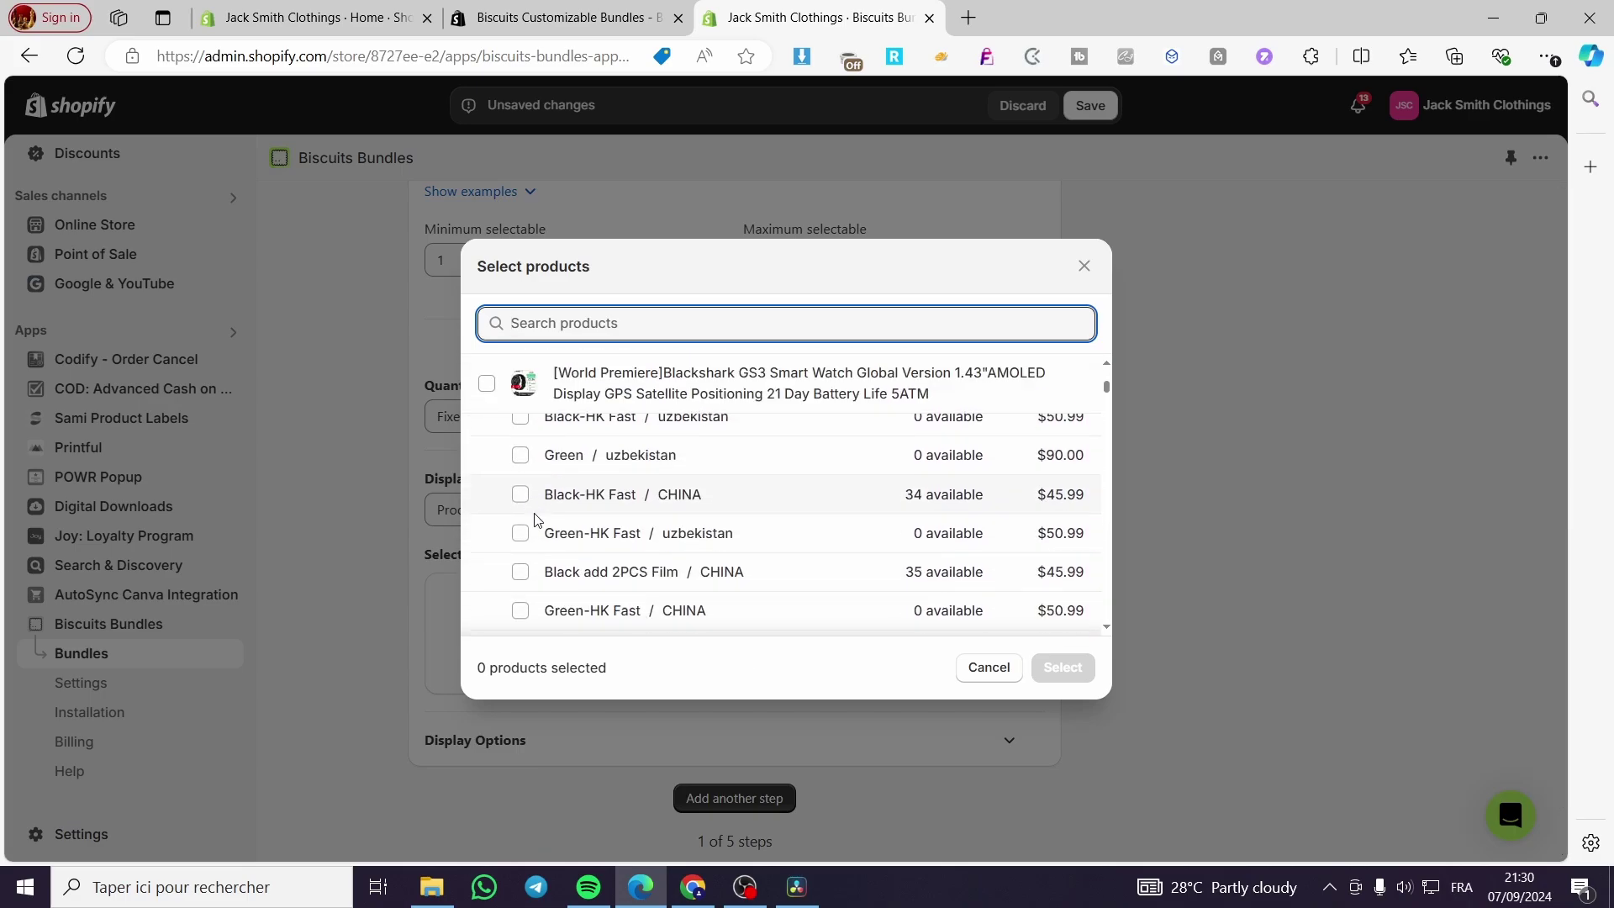
left_click(1107, 405)
left_click_drag(1108, 405, 1095, 602)
left_click(487, 443)
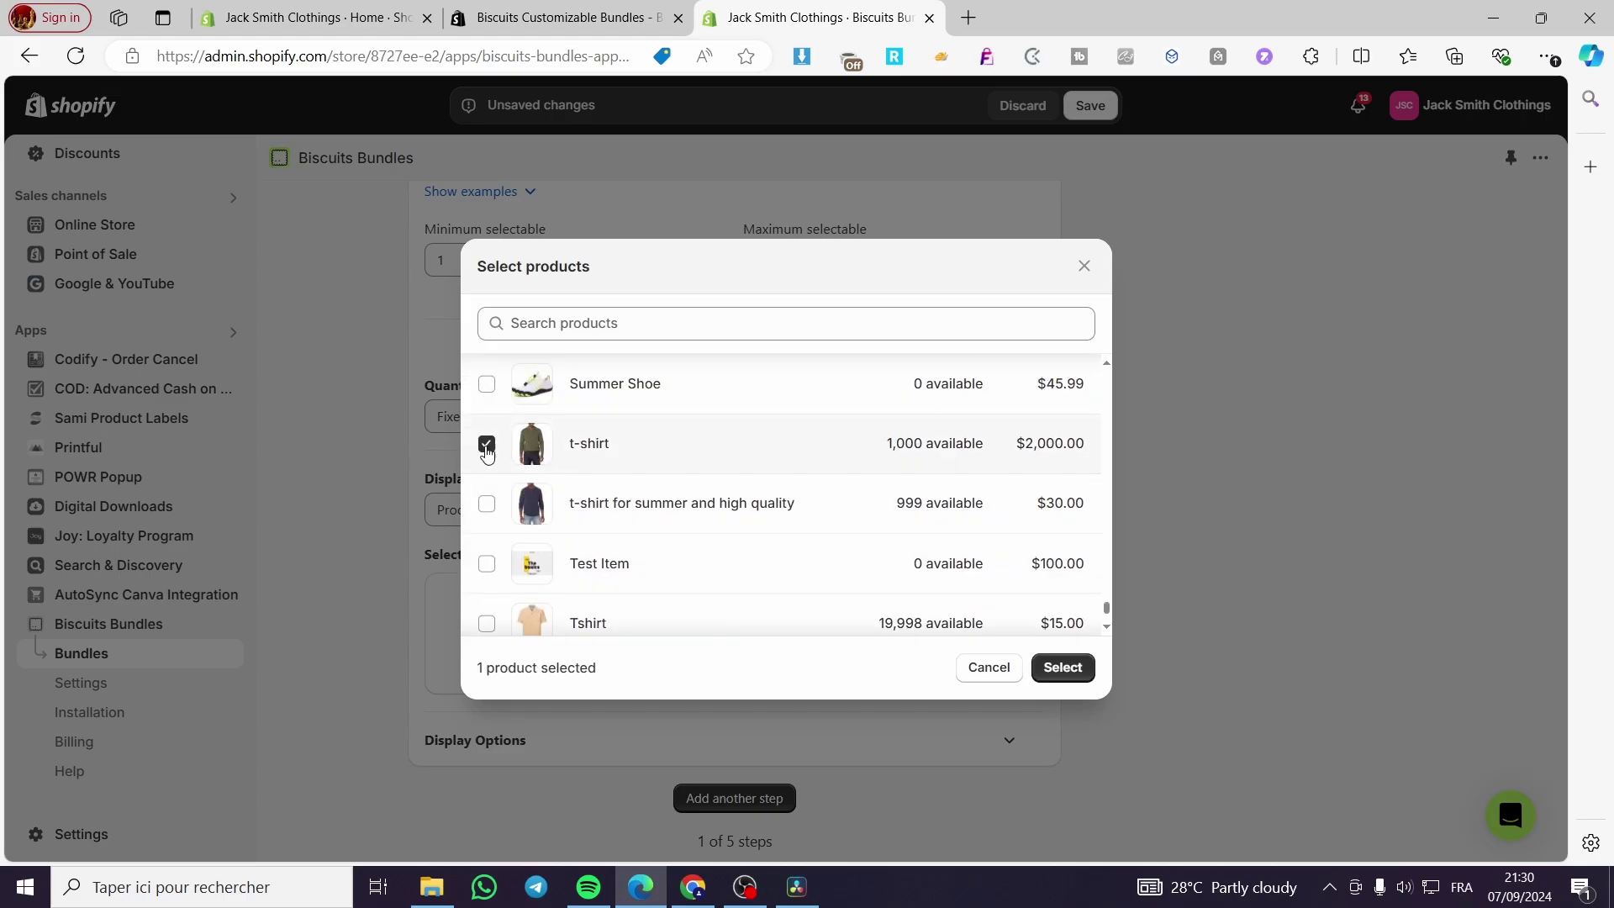
scroll(542, 526, "up", 1)
left_click(487, 490)
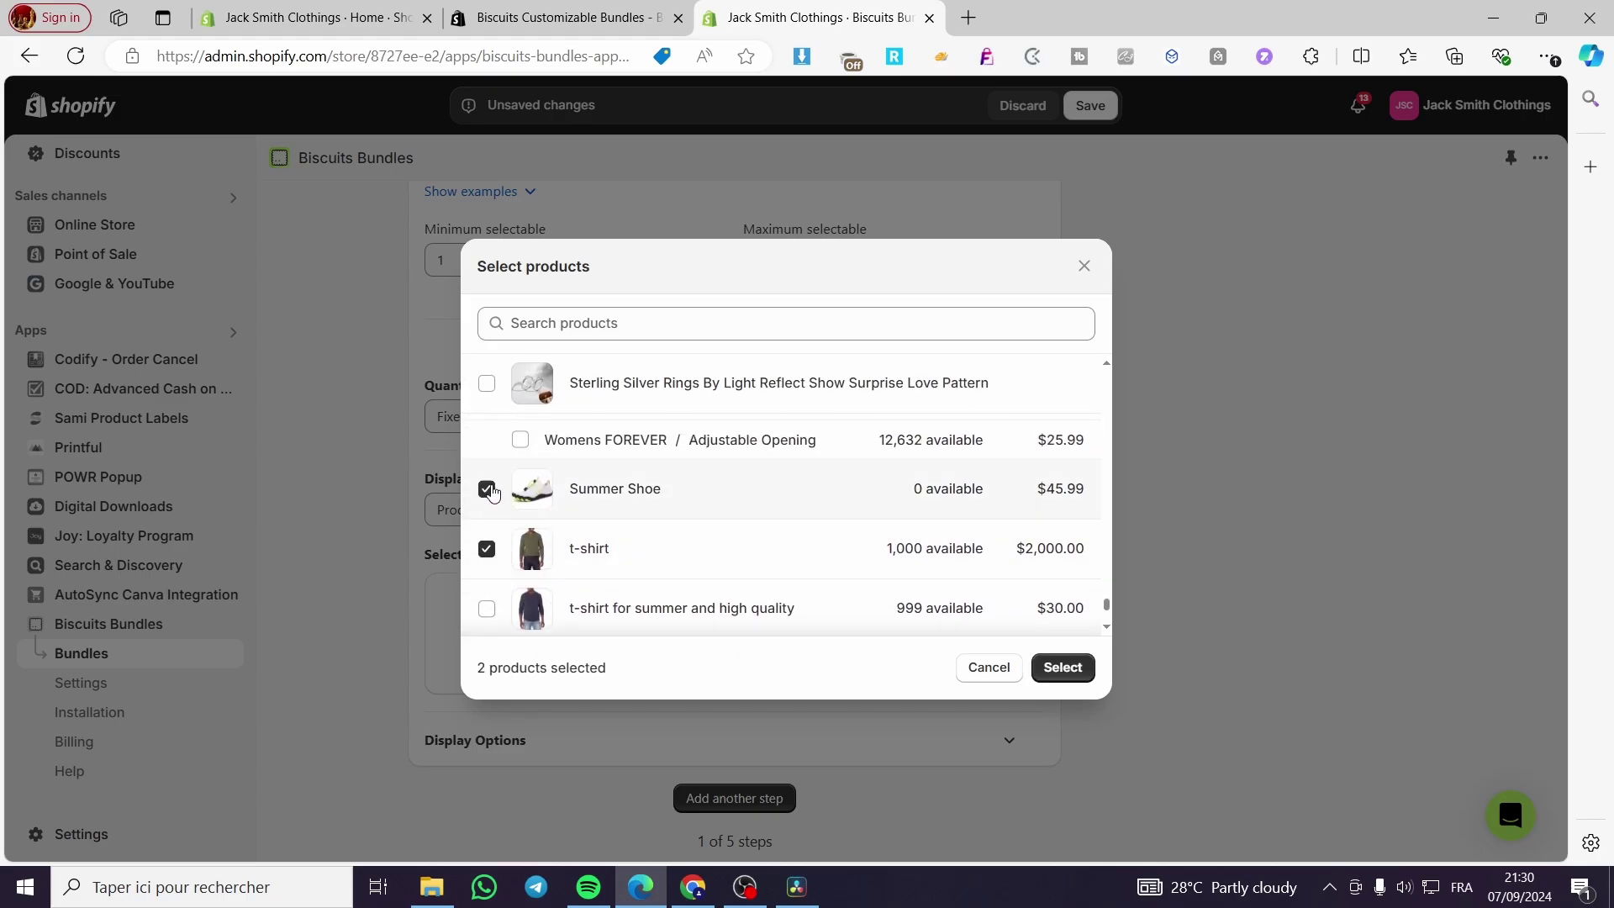
scroll(505, 496, "up", 5)
scroll(521, 514, "up", 5)
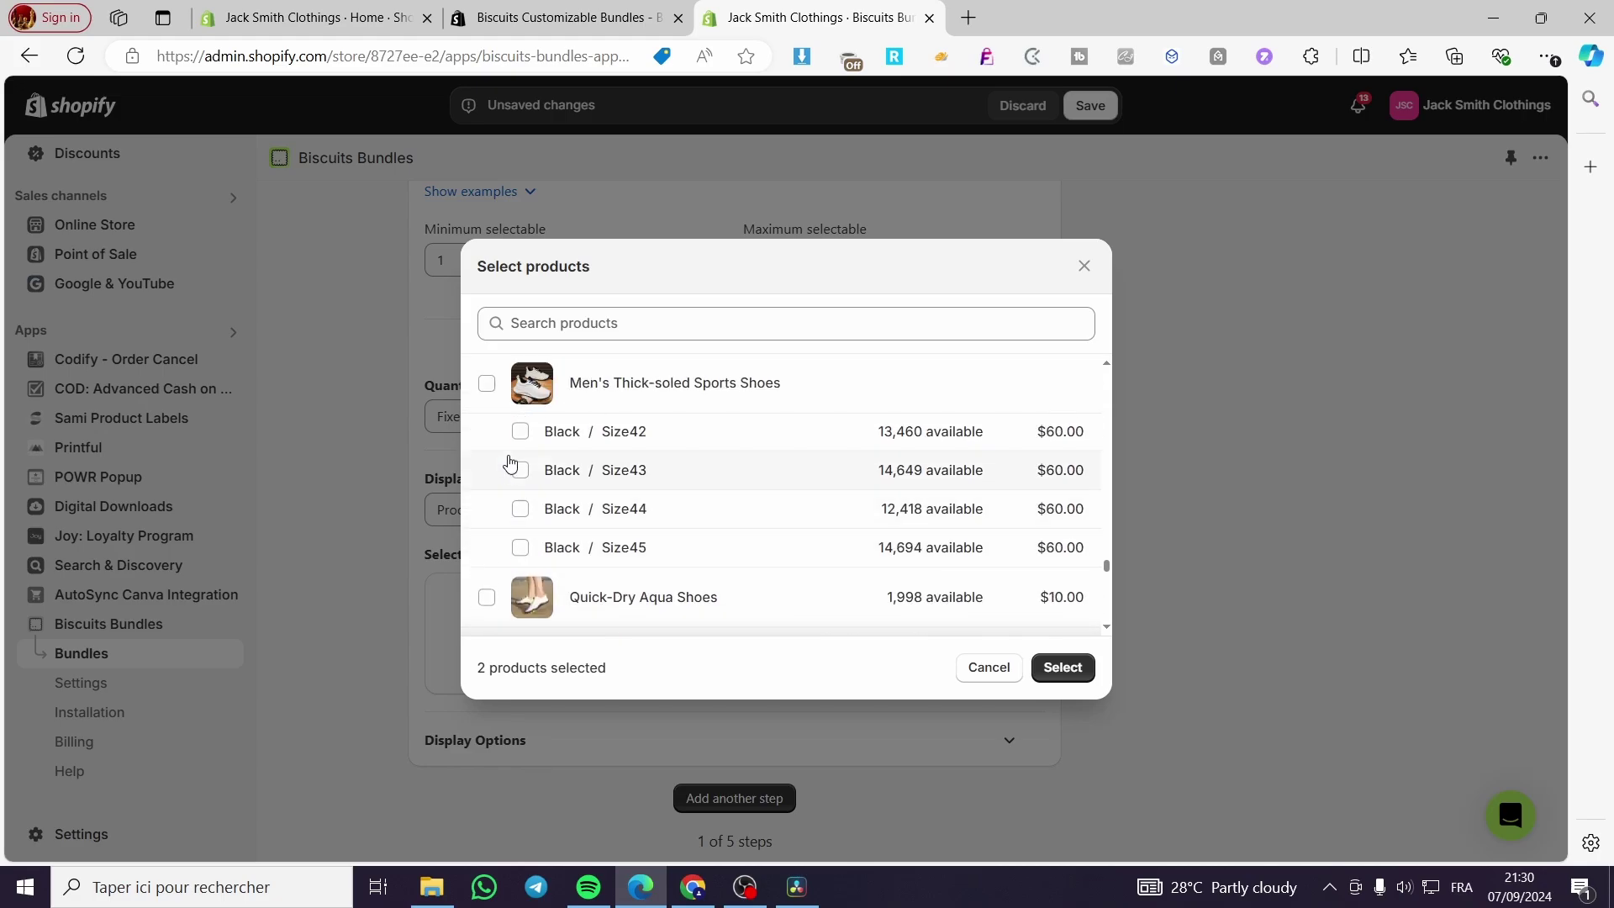
left_click(487, 384)
left_click(1062, 667)
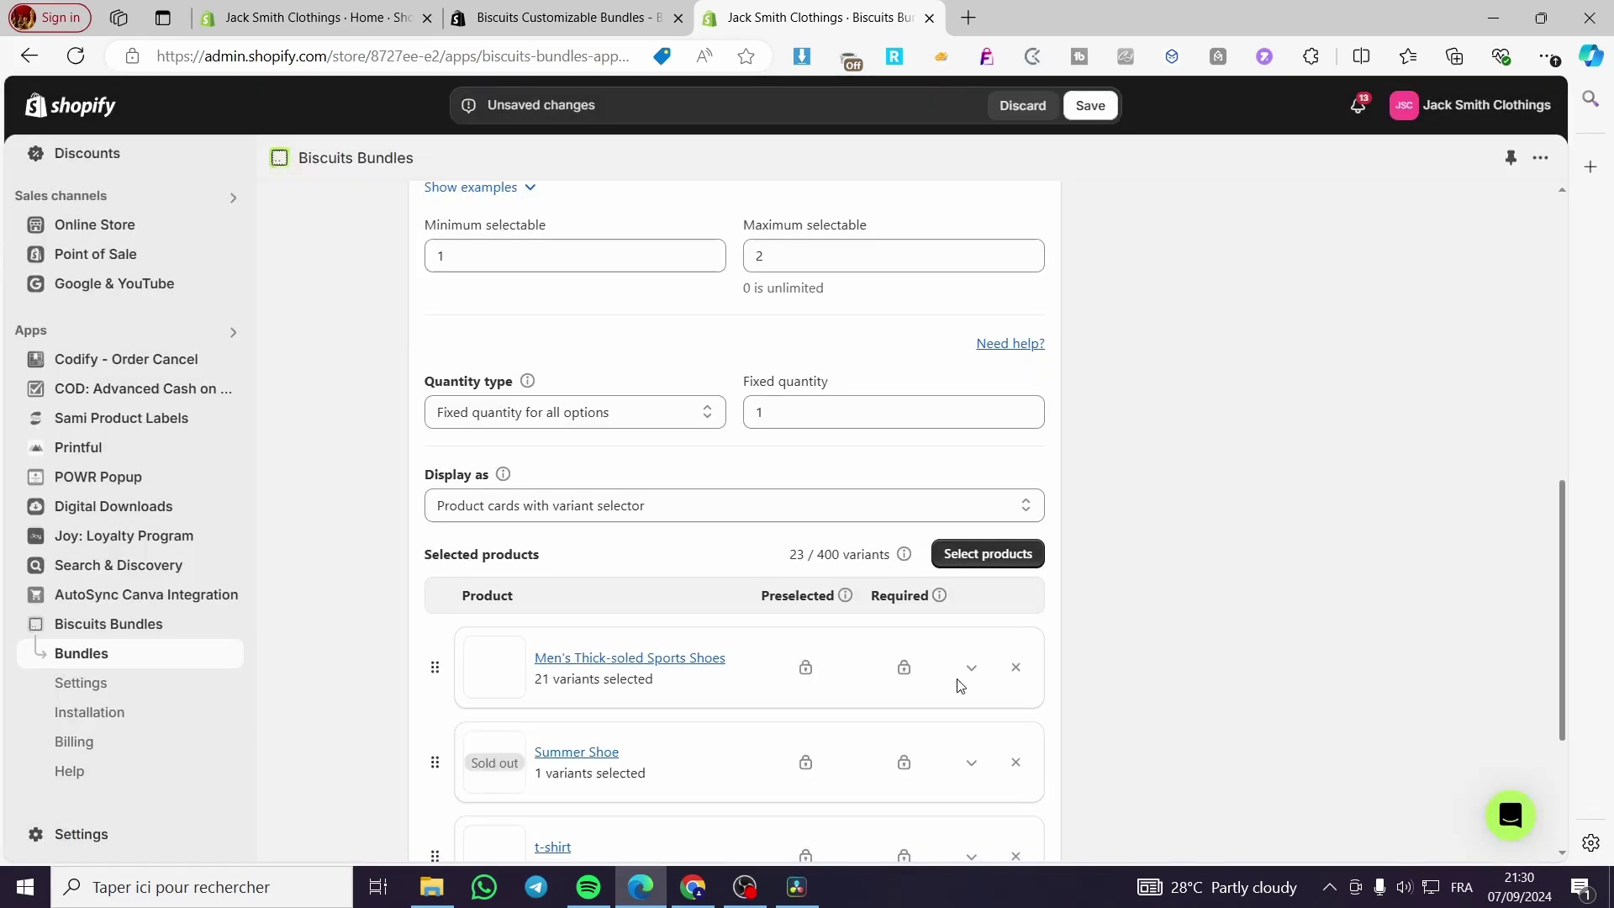
scroll(775, 652, "down", 3)
Add a new Step 2 to the Biscuits Bundles bundle
left_click(737, 729)
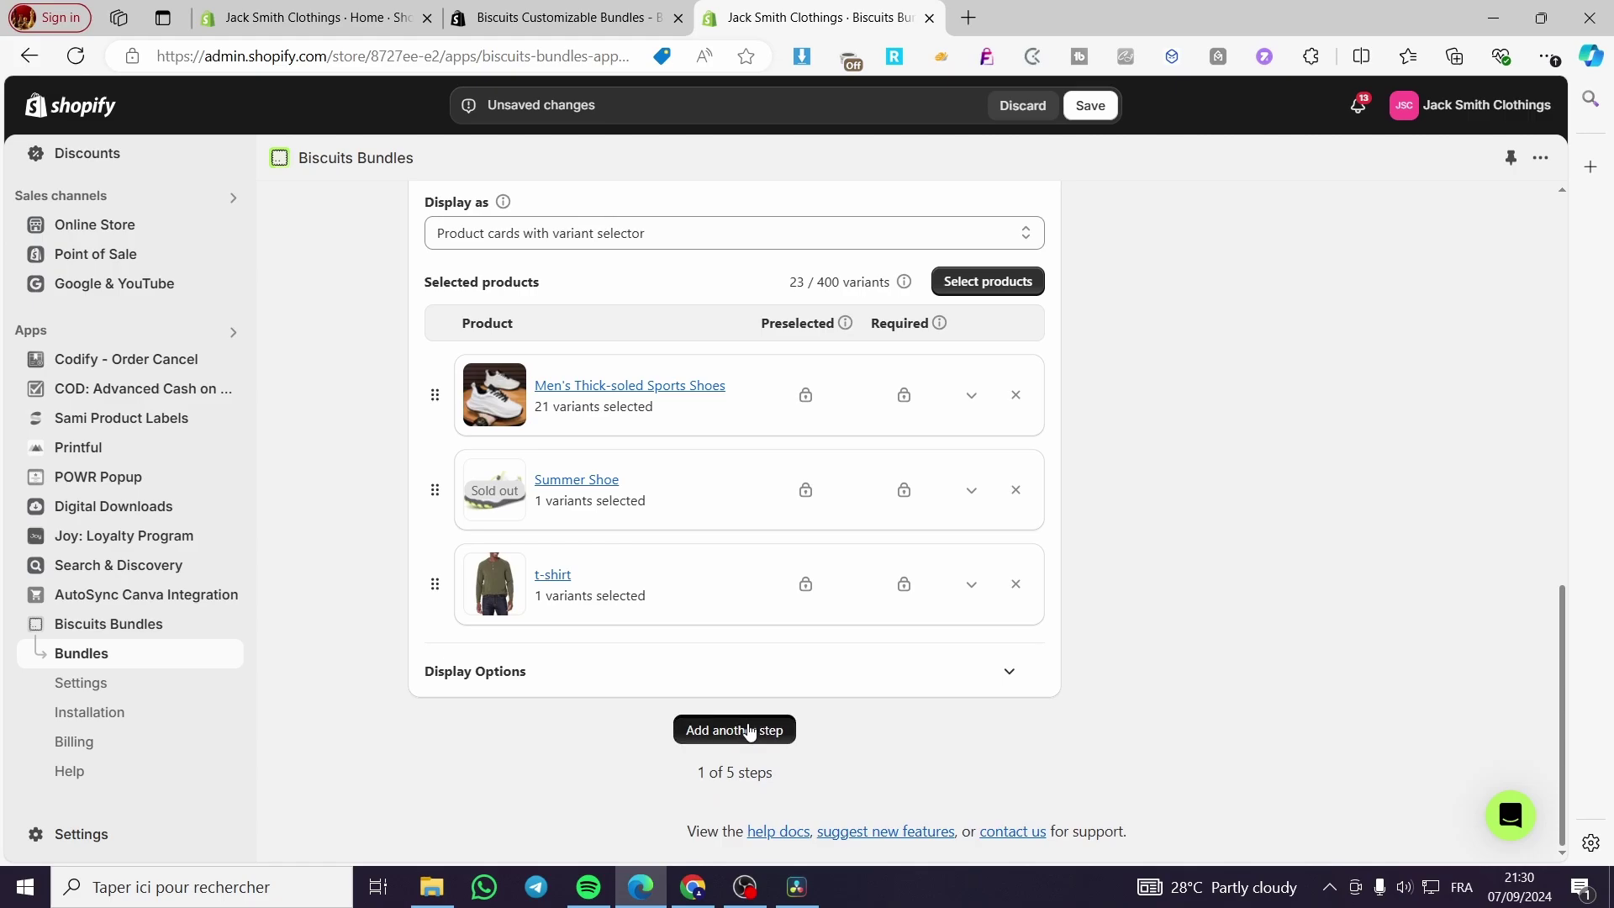
scroll(925, 698, "down", 4)
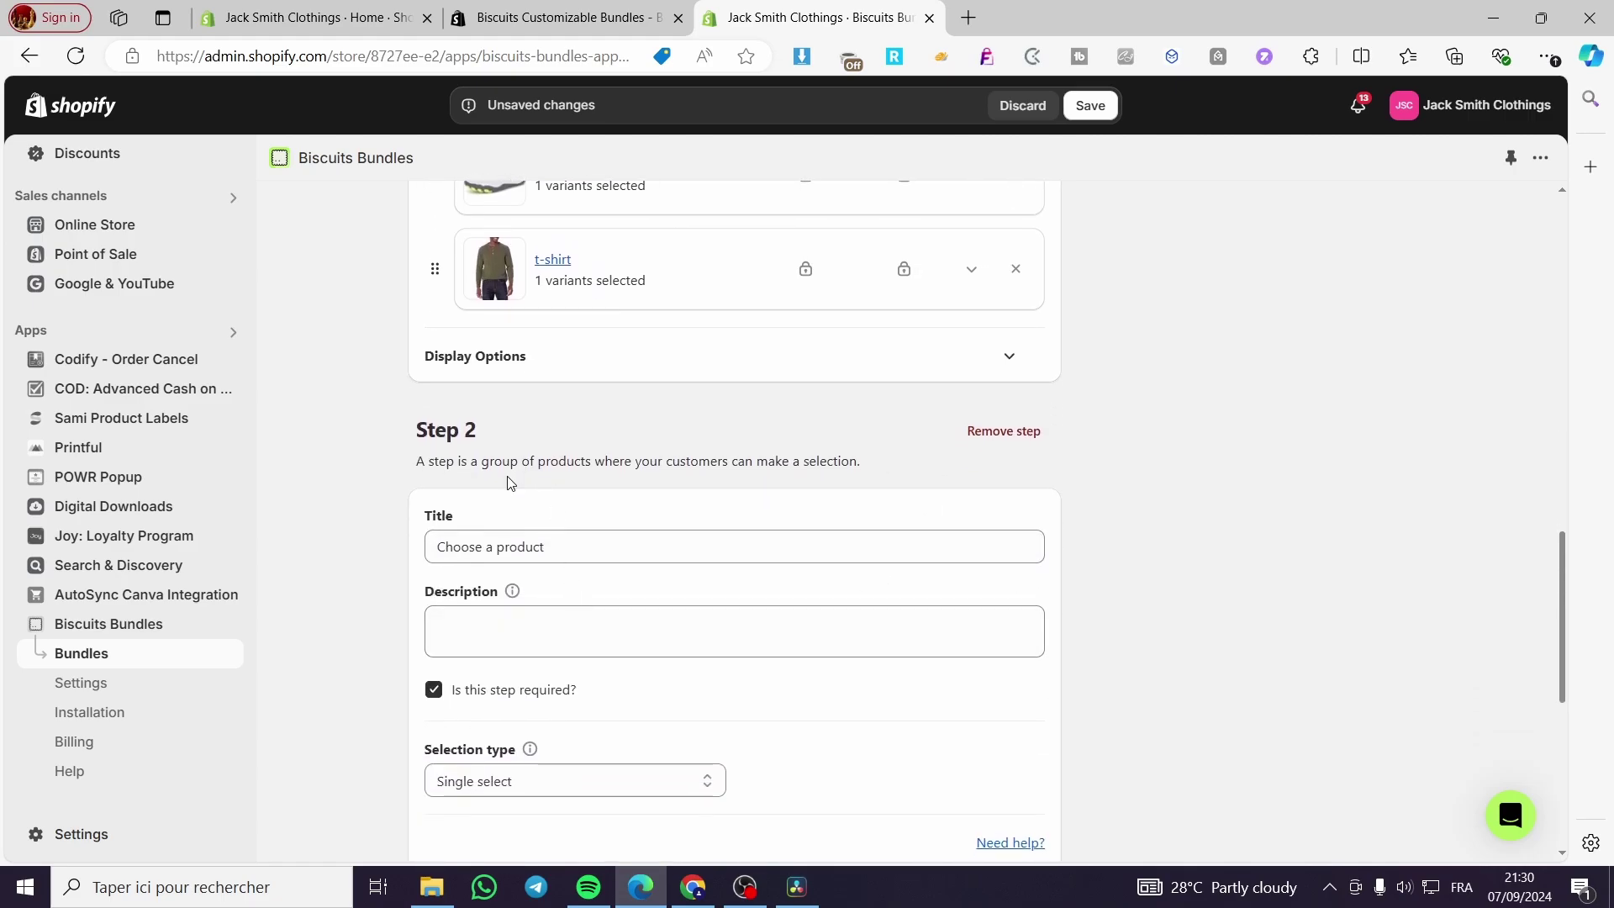
scroll(508, 483, "up", 2)
scroll(935, 562, "down", 6)
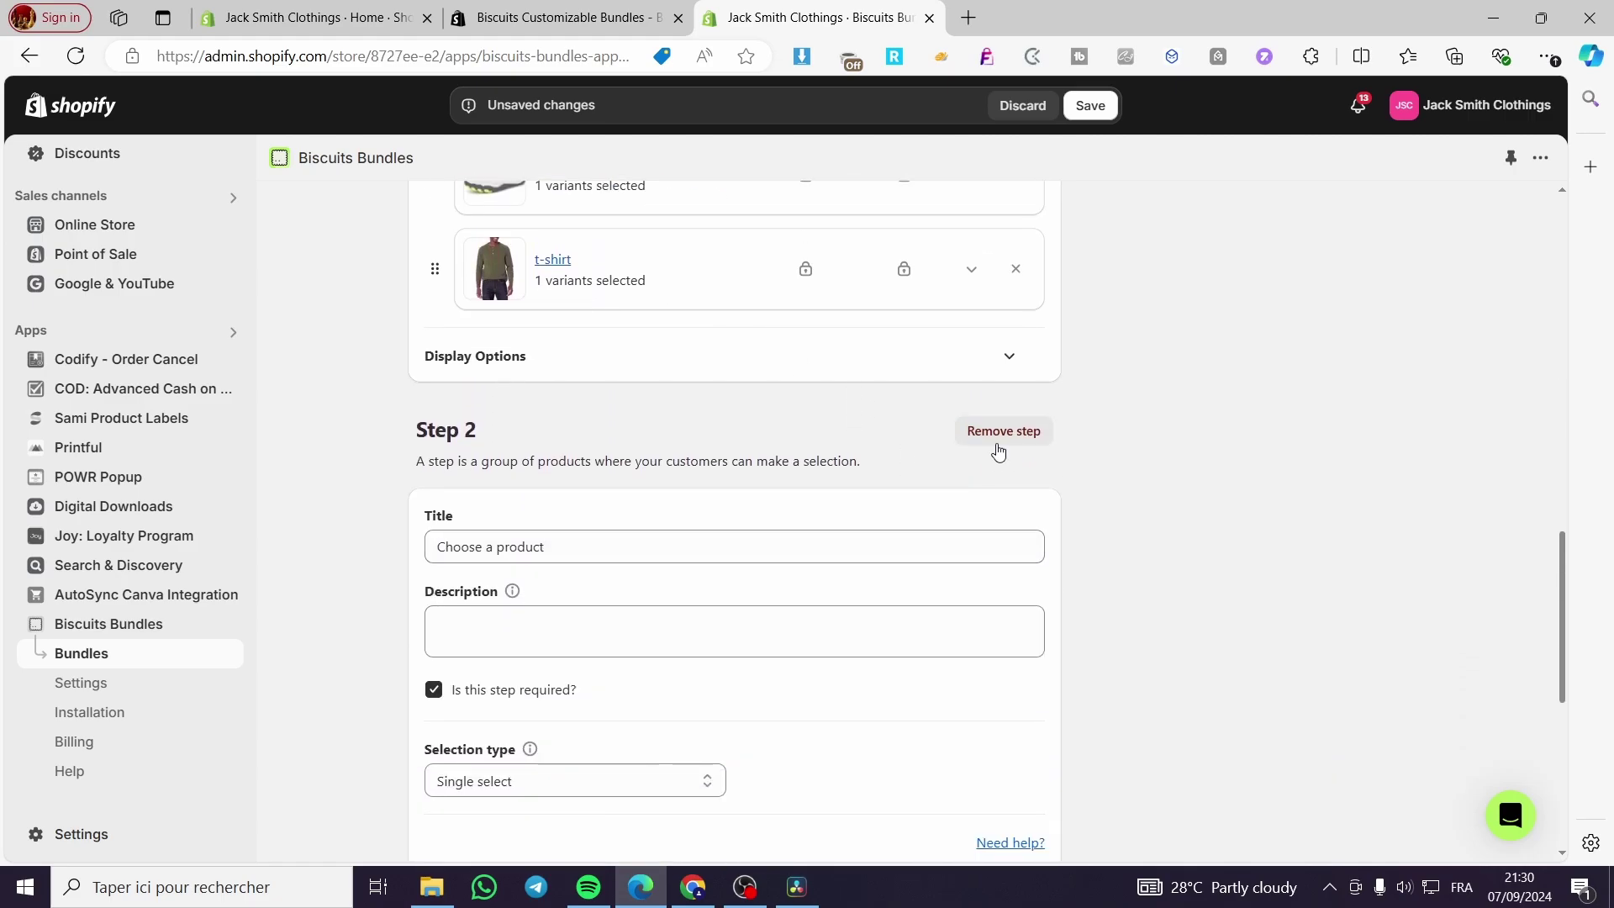
scroll(685, 628, "up", 5)
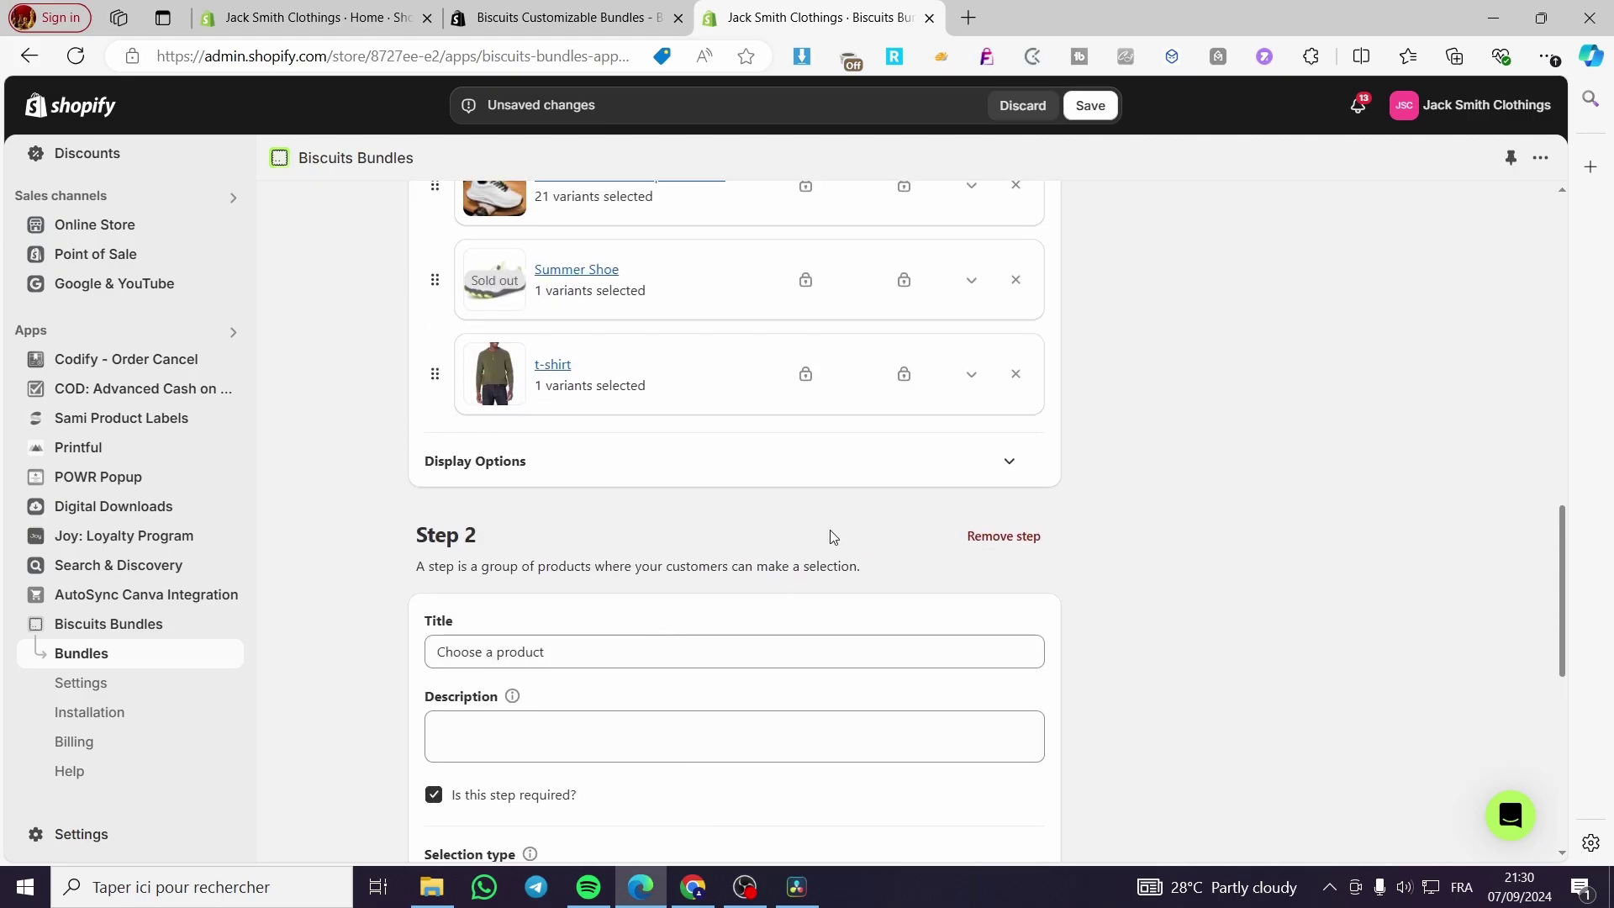
scroll(561, 641, "down", 1)
Set Step 2's title and description to 'Jacks second bundle', keeping Single select
left_click(575, 556)
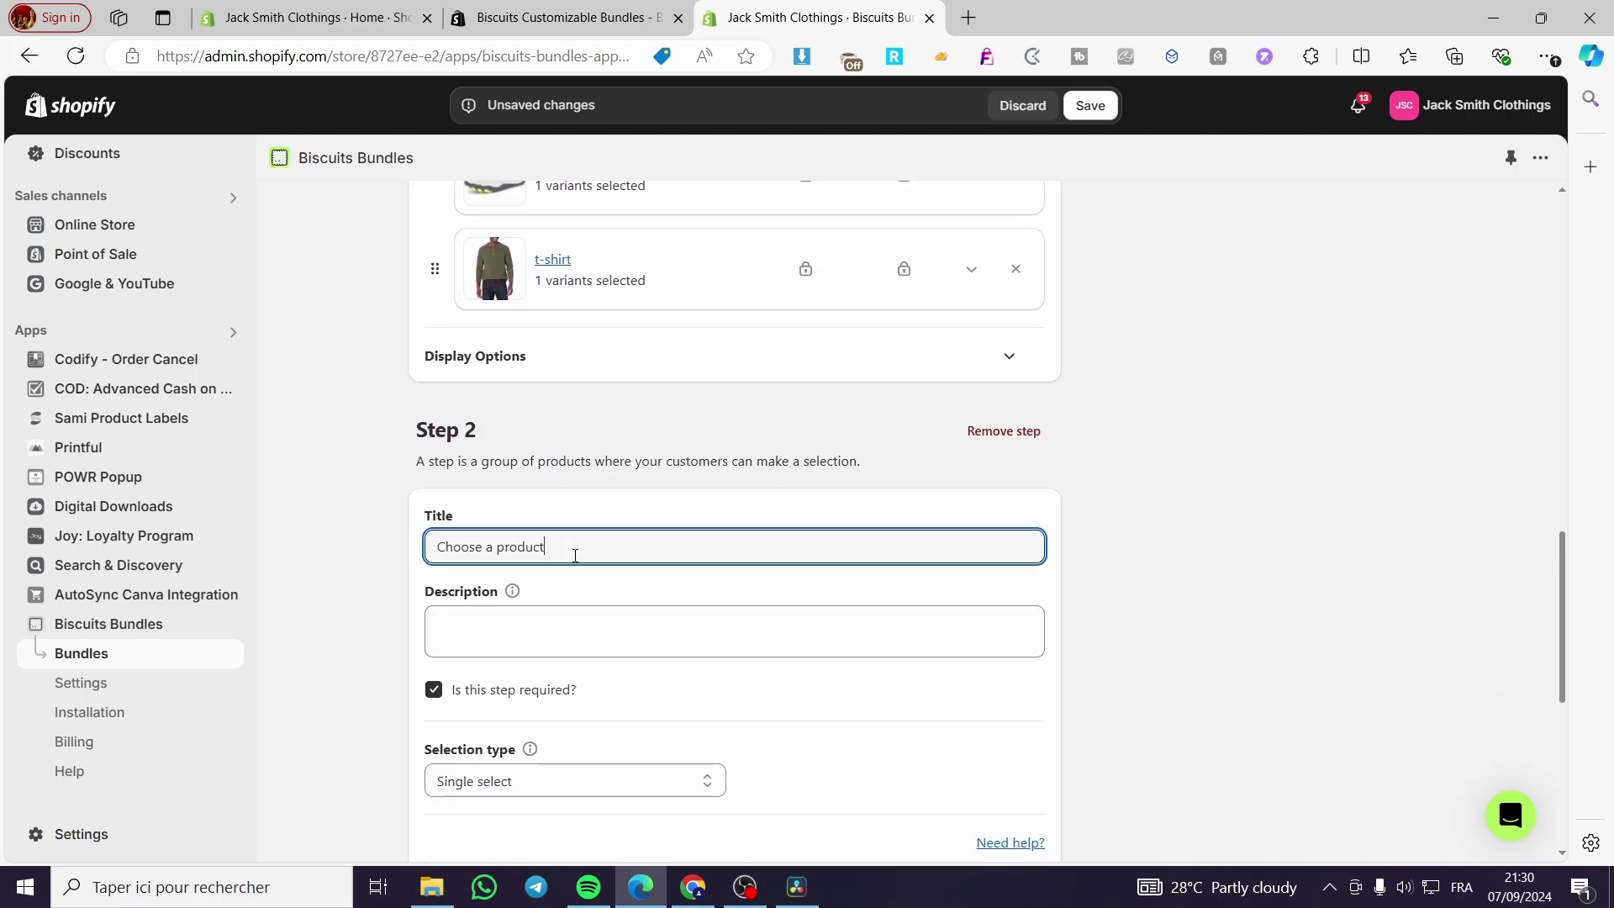
left_click_drag(557, 550, 334, 554)
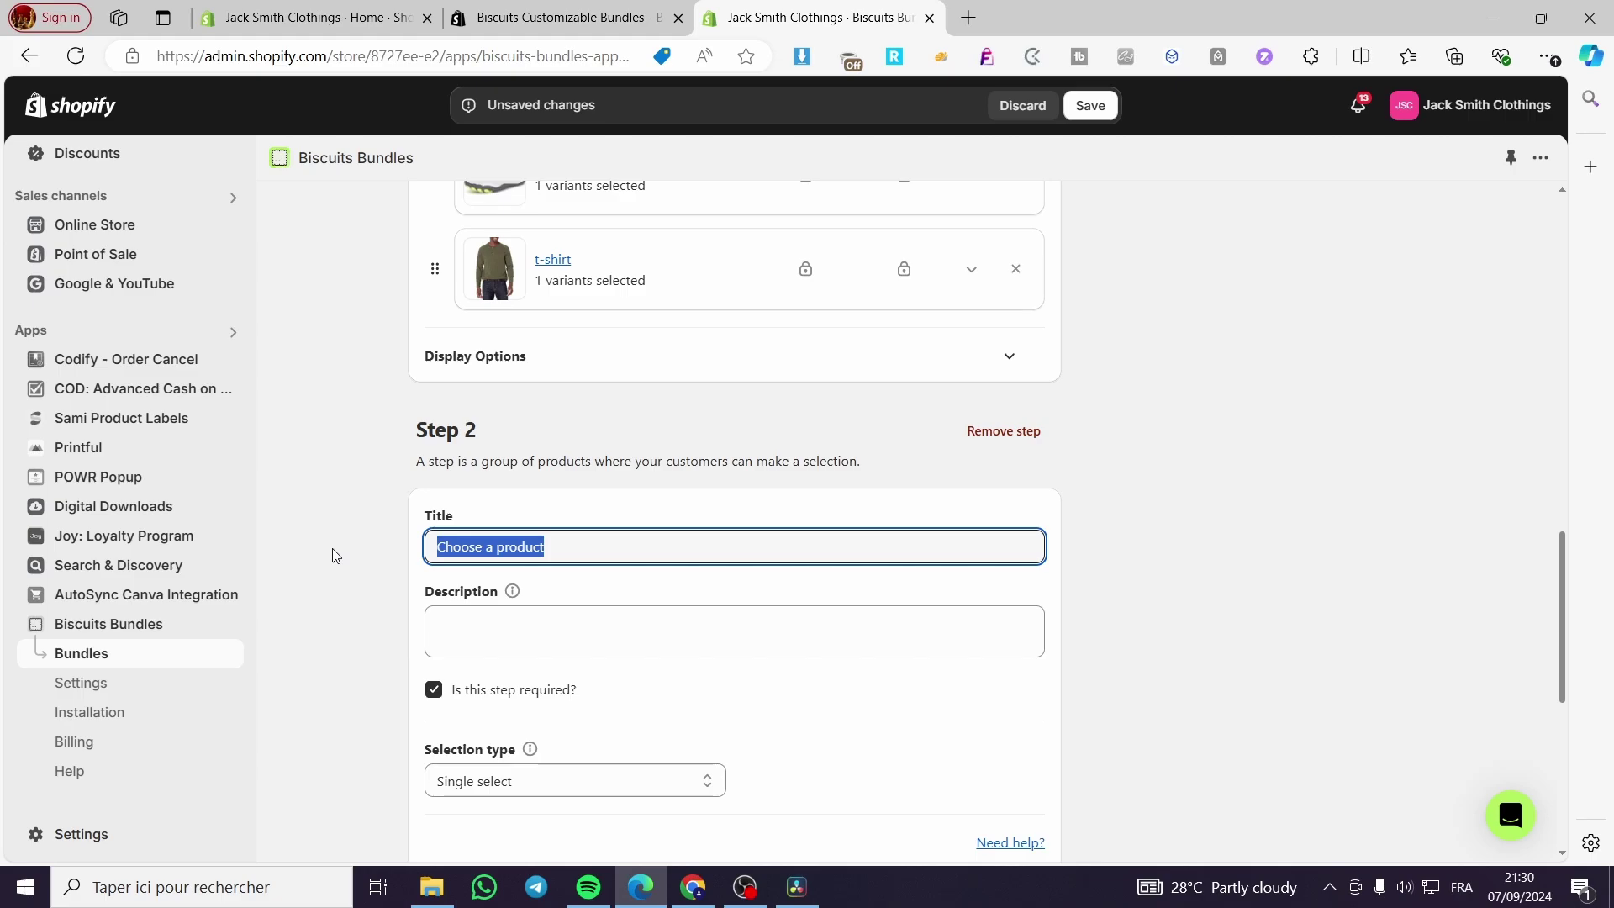
type("Jacks seco")
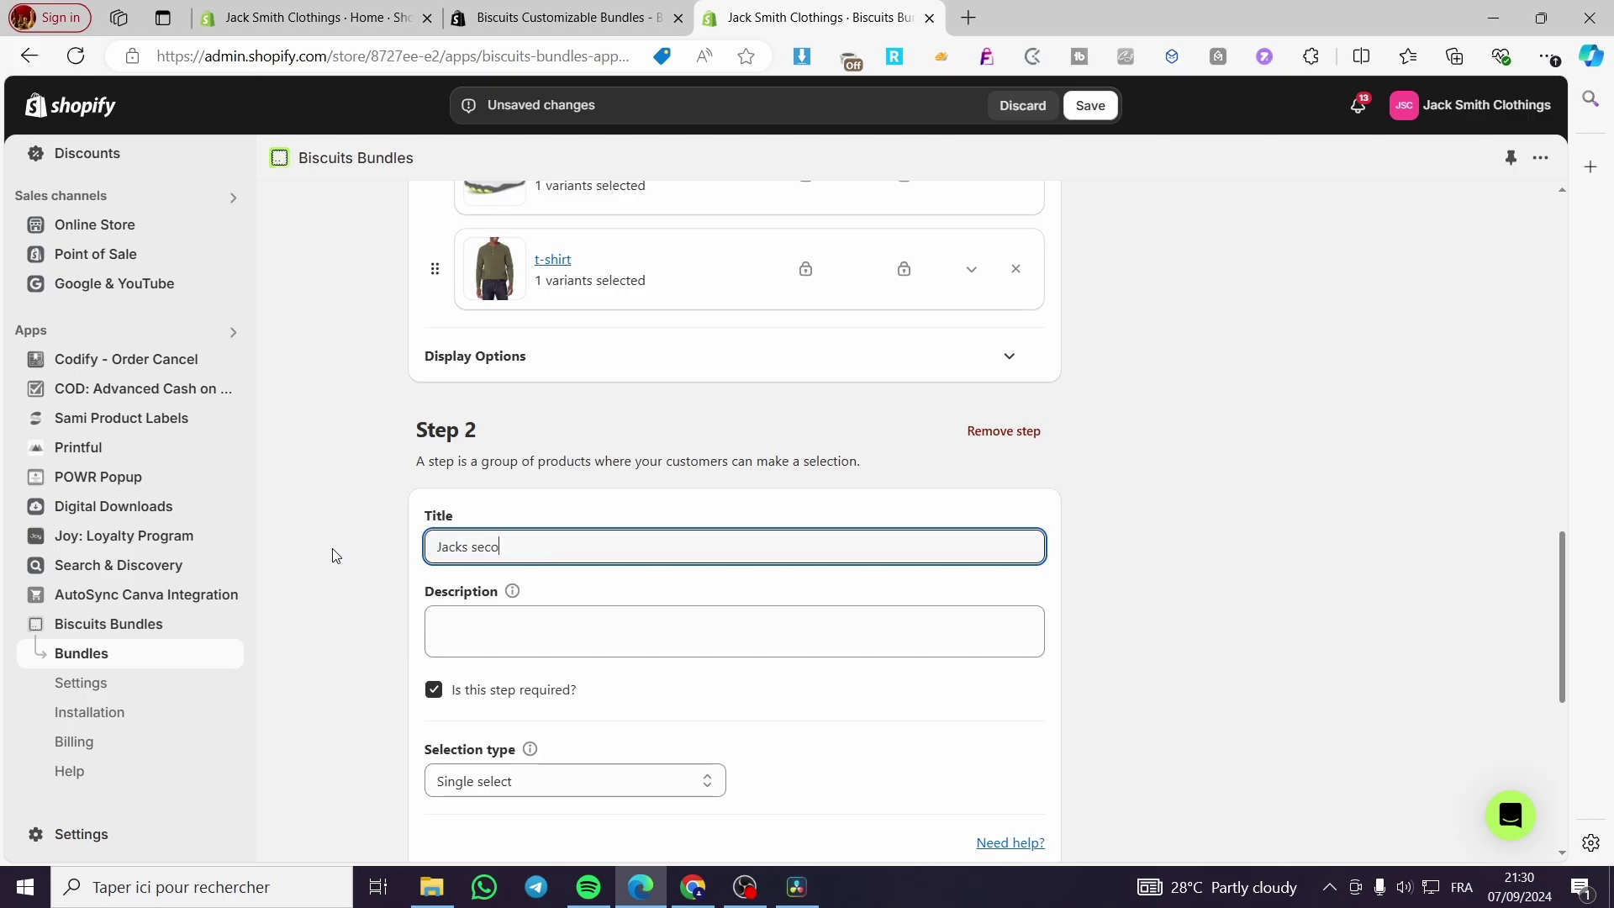
type("nd bundle")
key("ctrl+a")
key("ctrl+c")
left_click(448, 618)
key("ctrl+v")
scroll(399, 629, "down", 2)
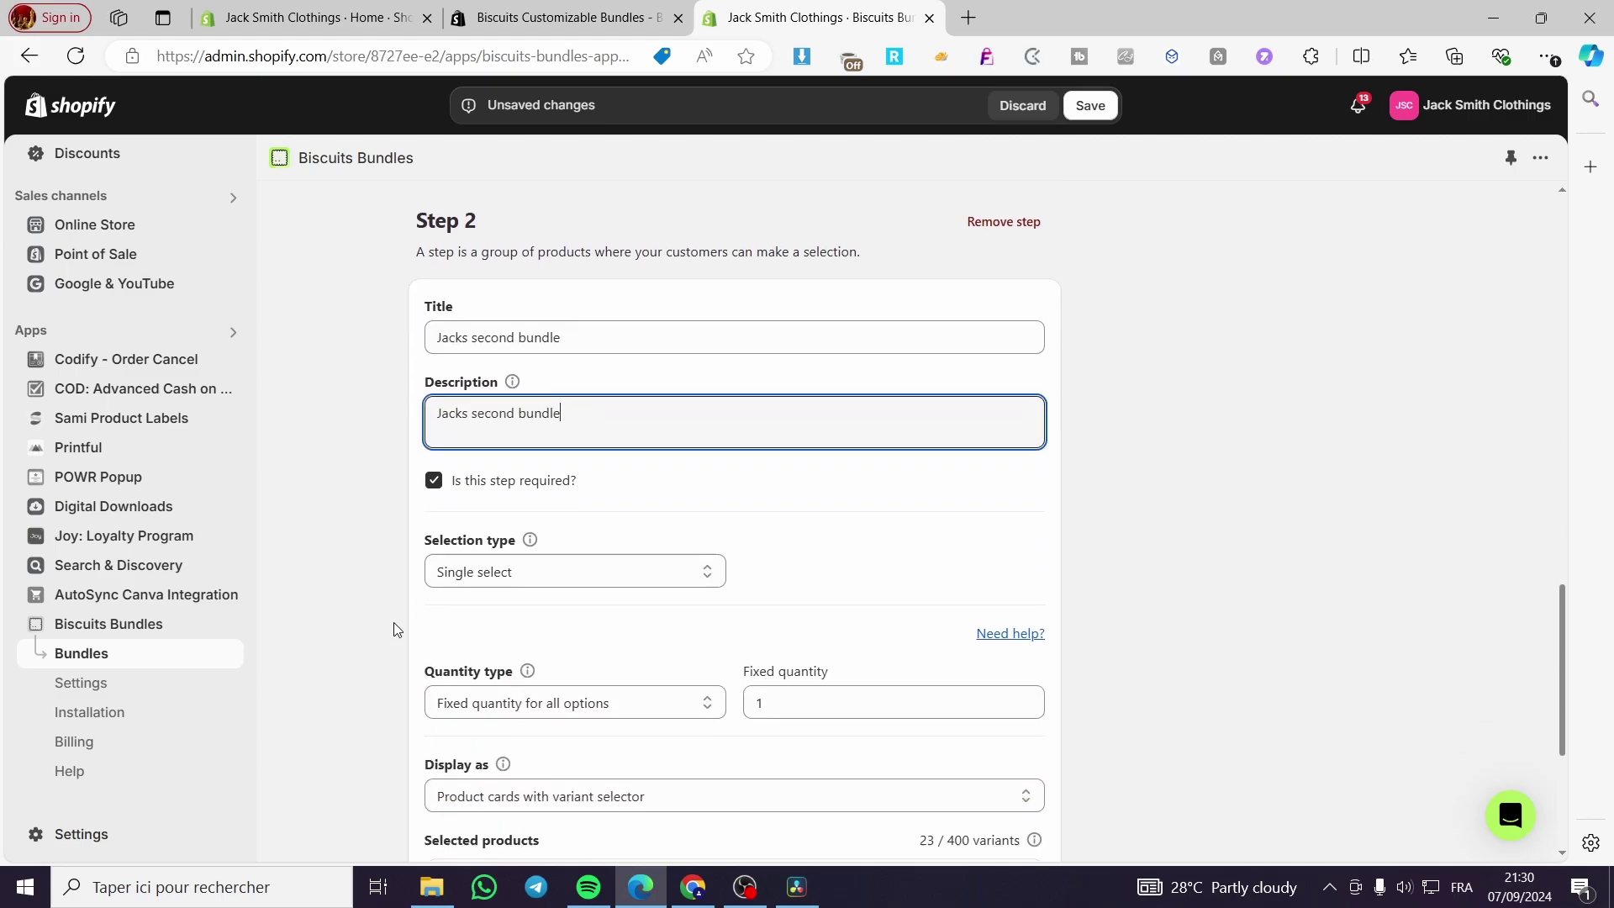
left_click(500, 568)
left_click(503, 579)
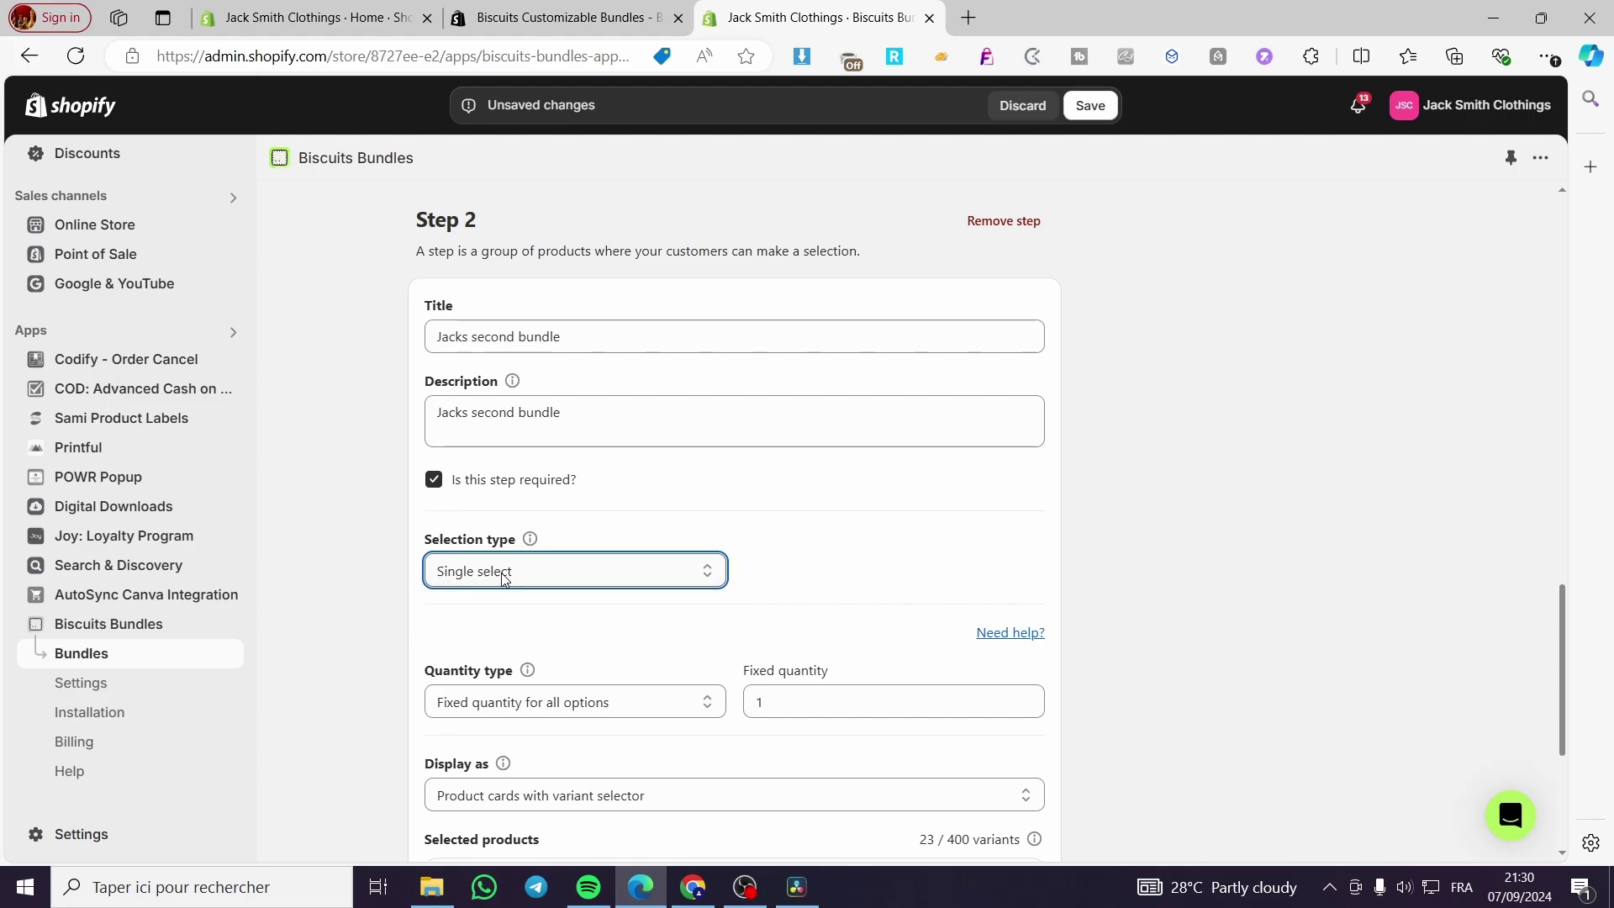
scroll(625, 713, "down", 3)
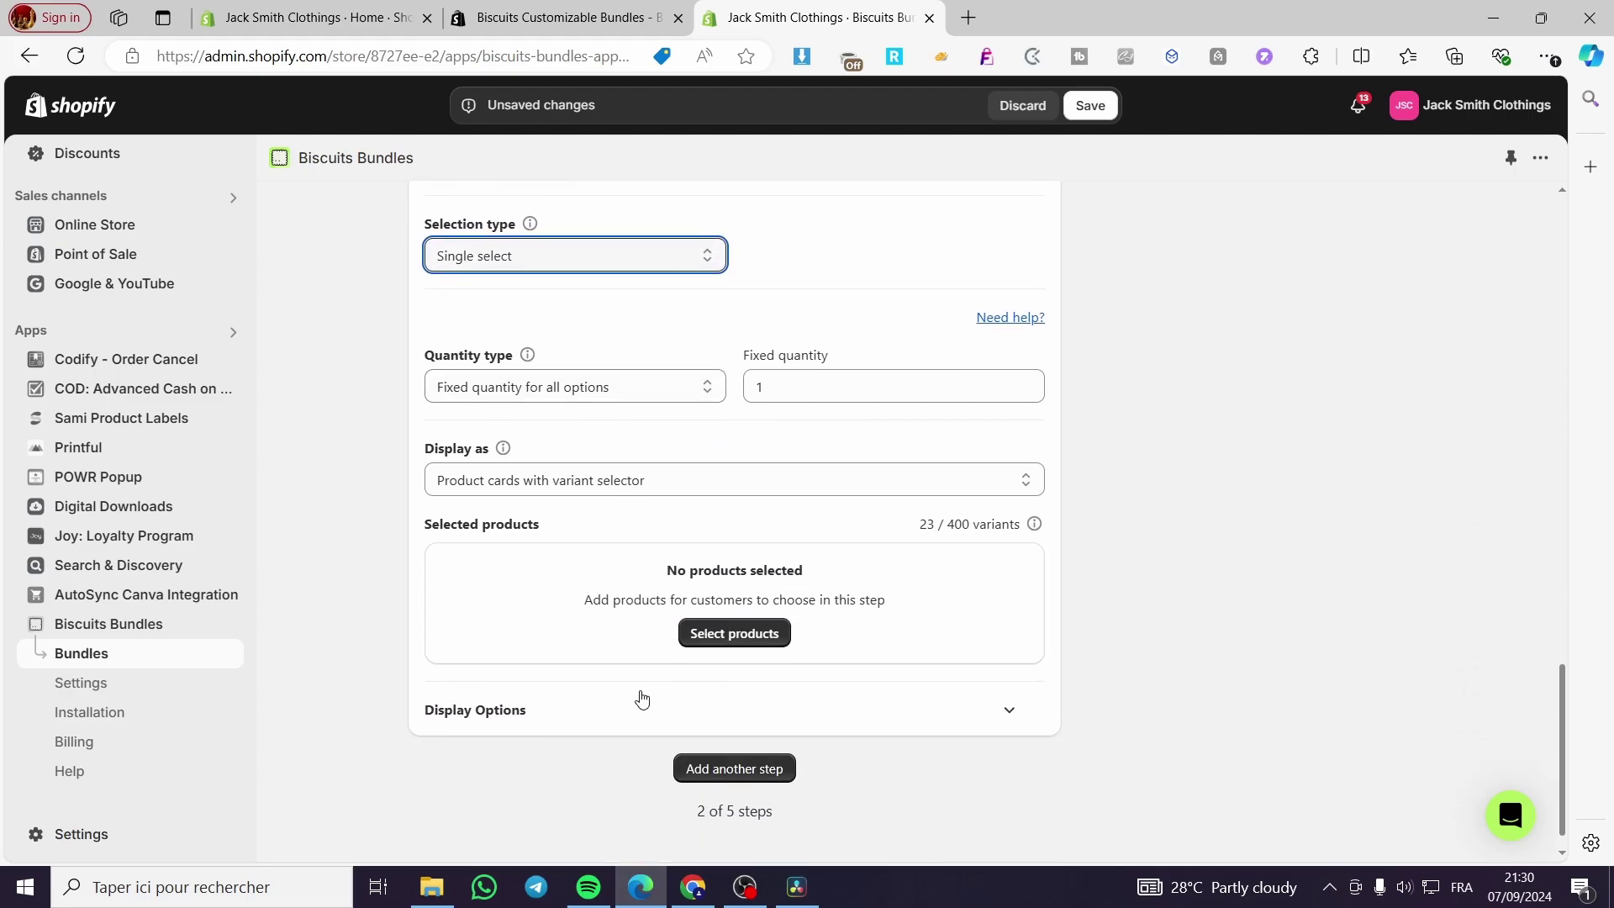
Add the 1800mAh Mini Fan and Blackshark GS3 watch (40 variants) to Step 2, then save
left_click(733, 631)
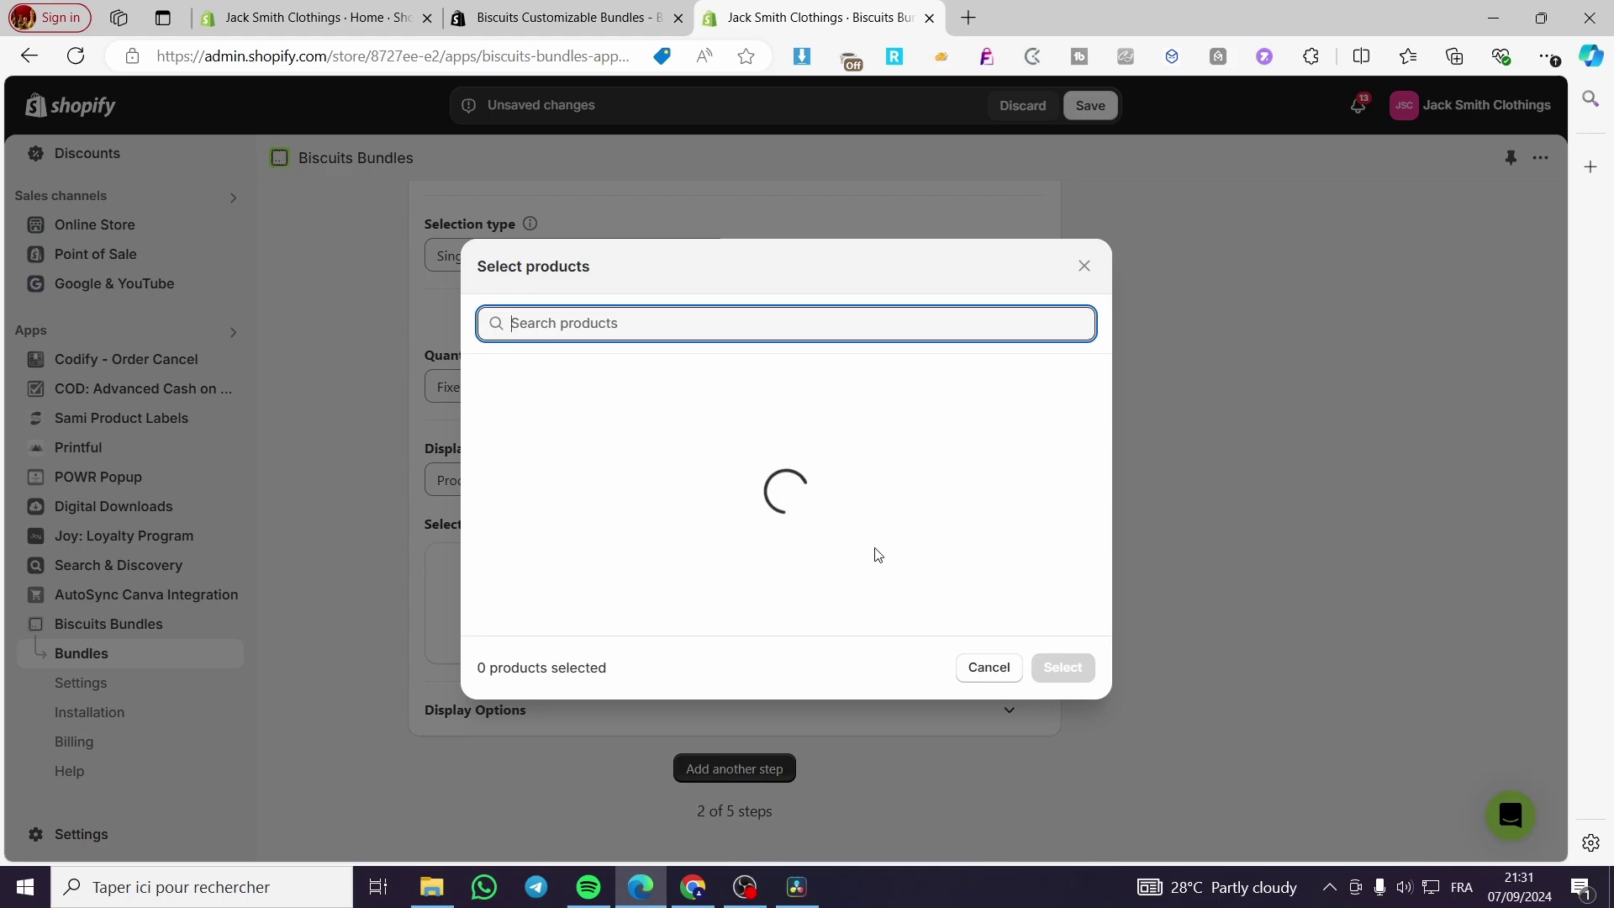
left_click(487, 392)
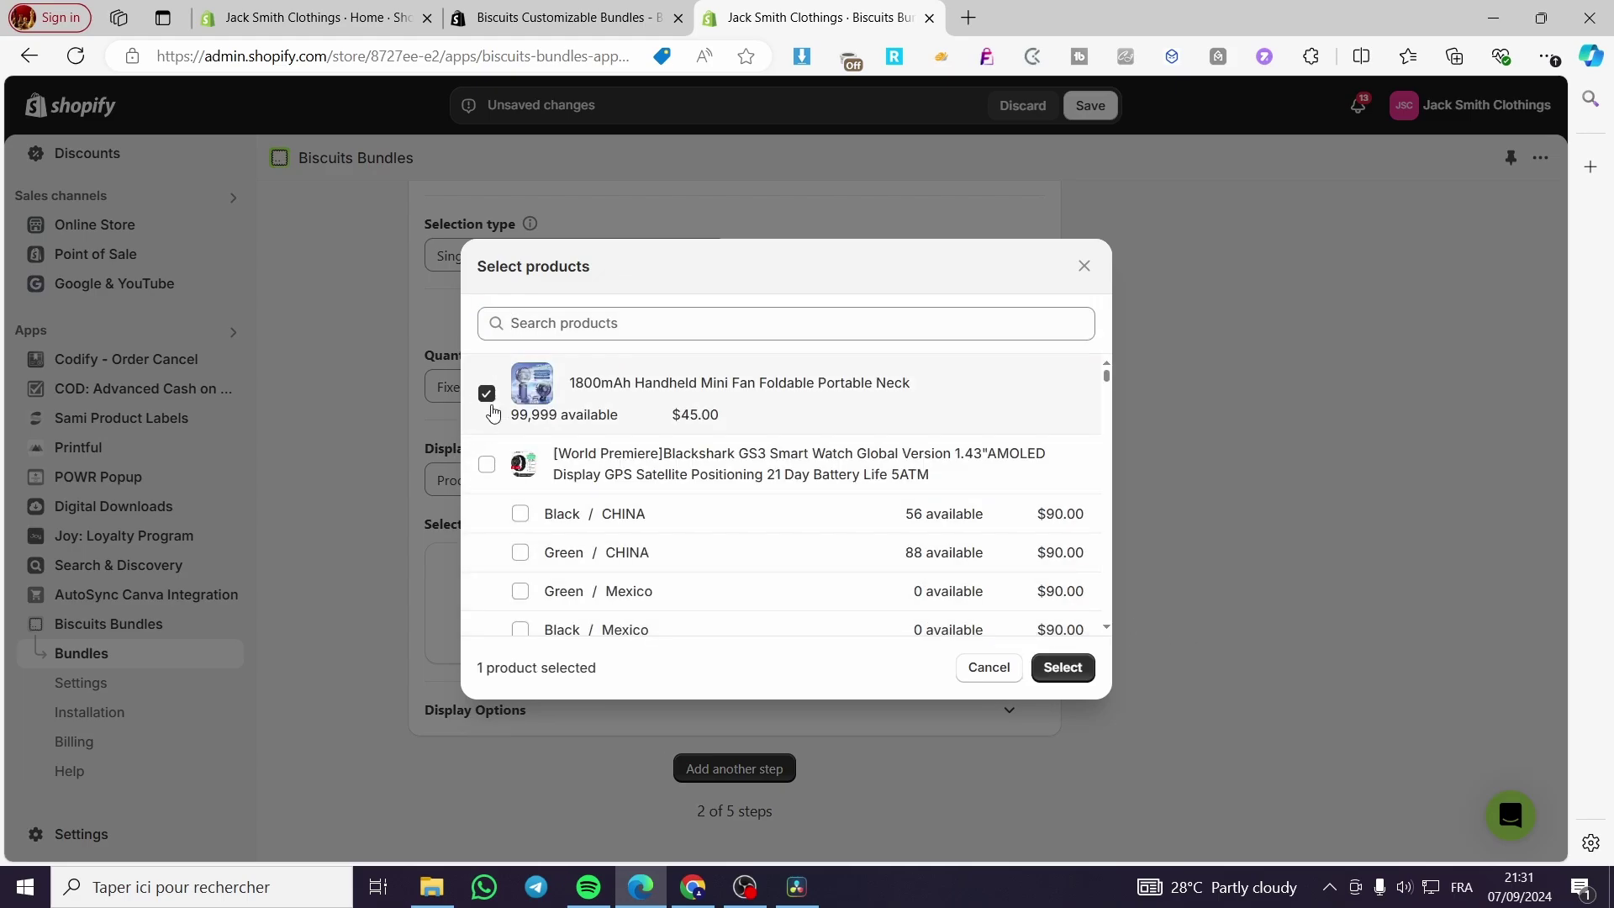
left_click(486, 464)
left_click(1063, 673)
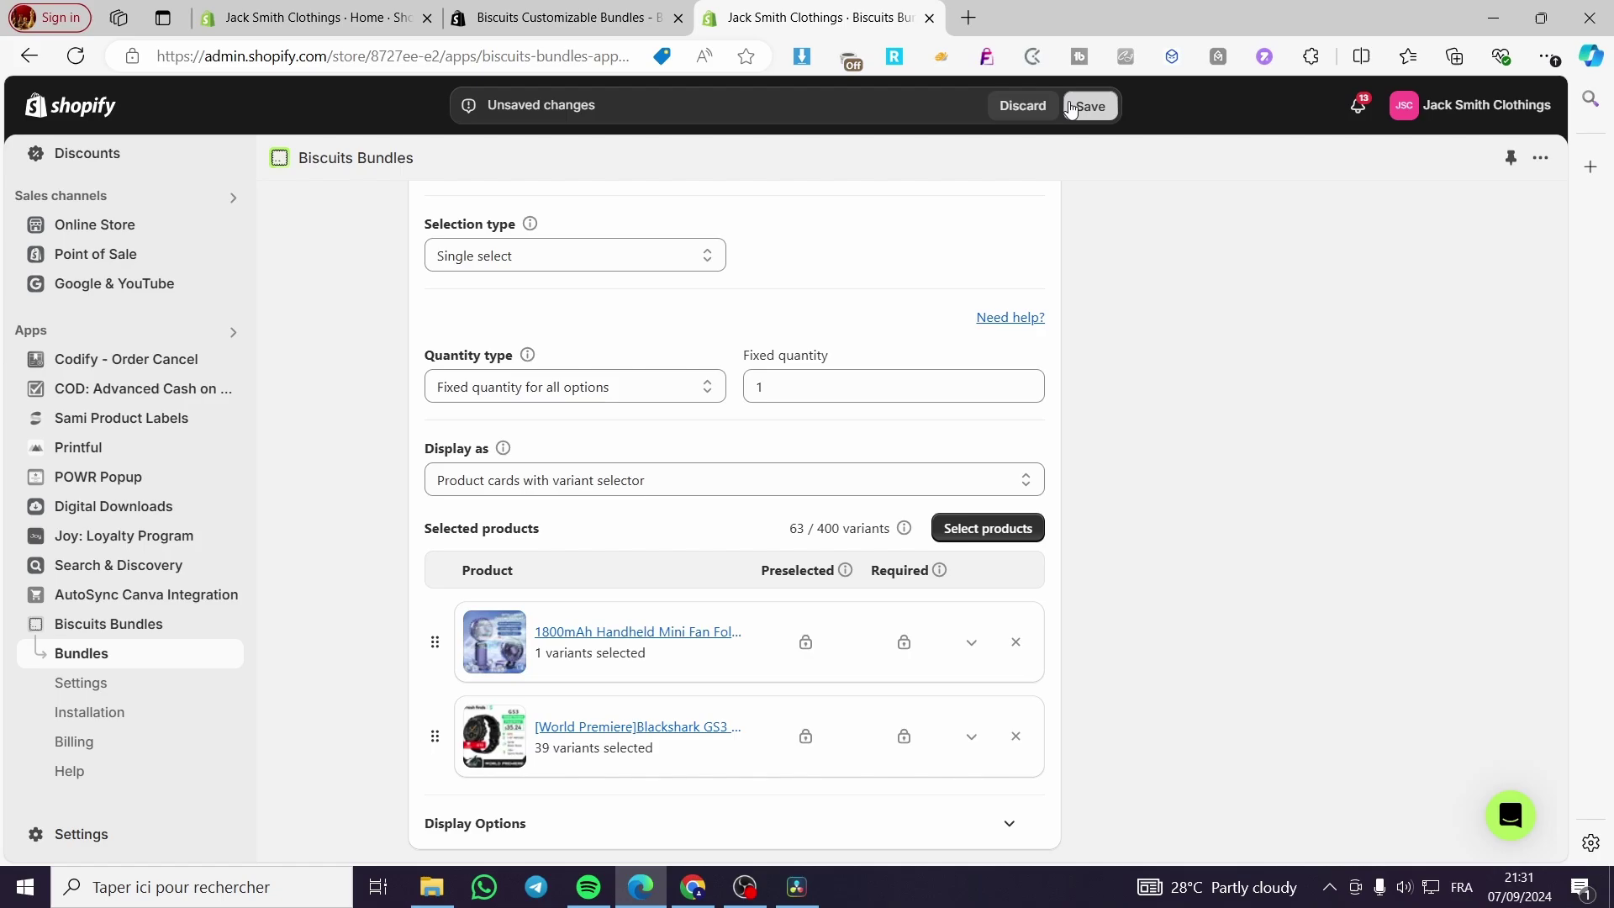
left_click(1072, 108)
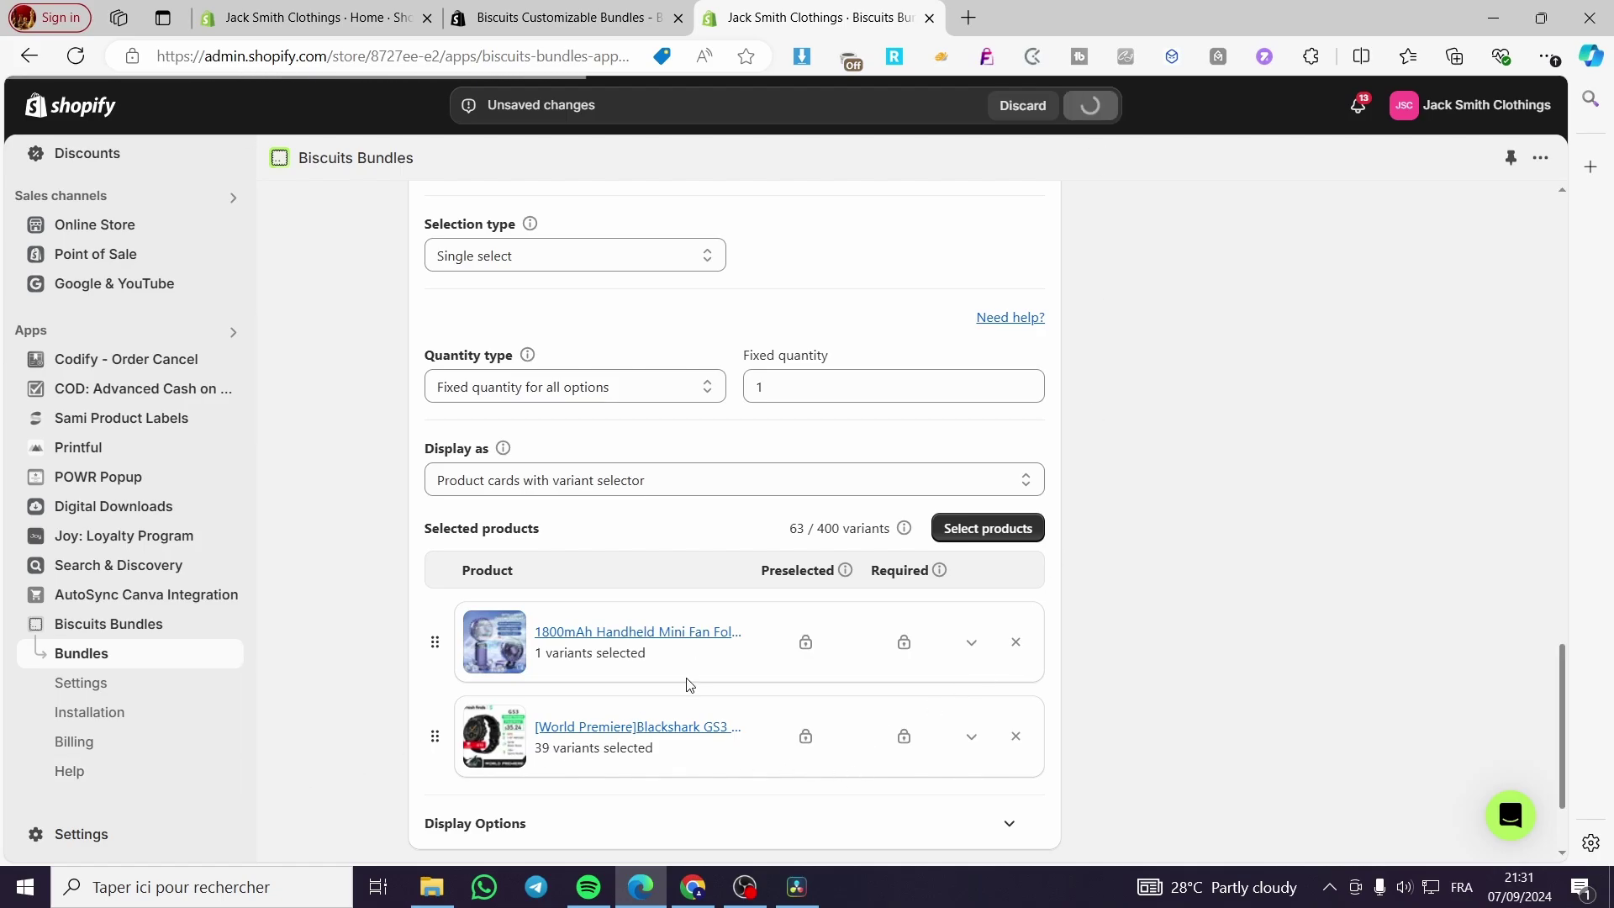
scroll(684, 681, "up", 15)
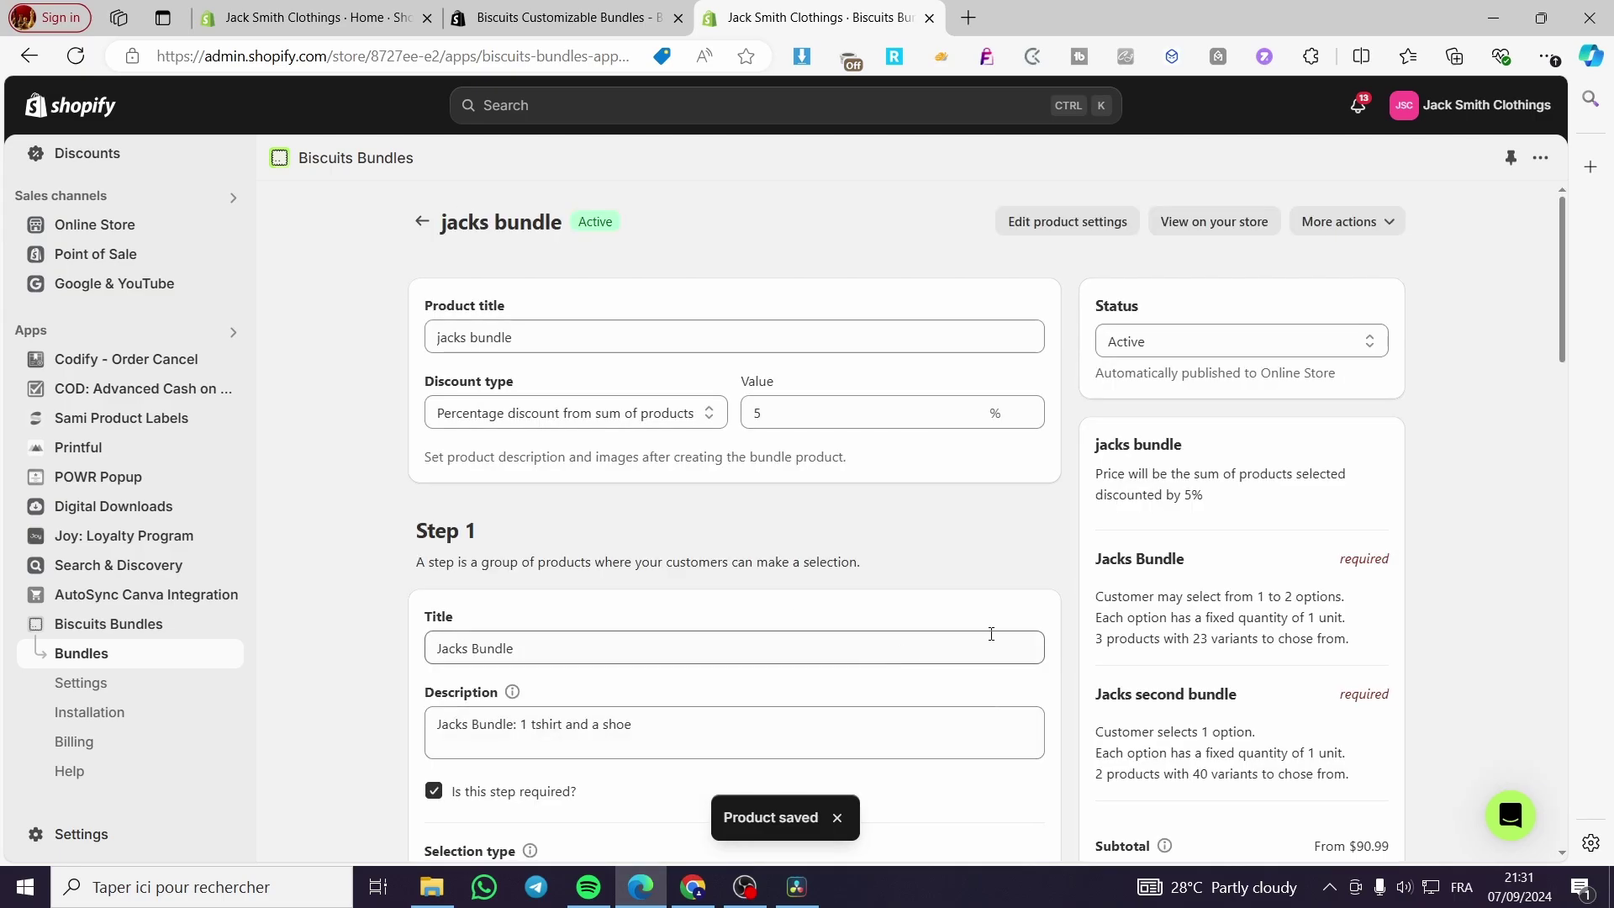
Check the saved bundle's 5% discount and both steps, then go to Online Store themes
scroll(966, 648, "down", 10)
scroll(931, 665, "down", 12)
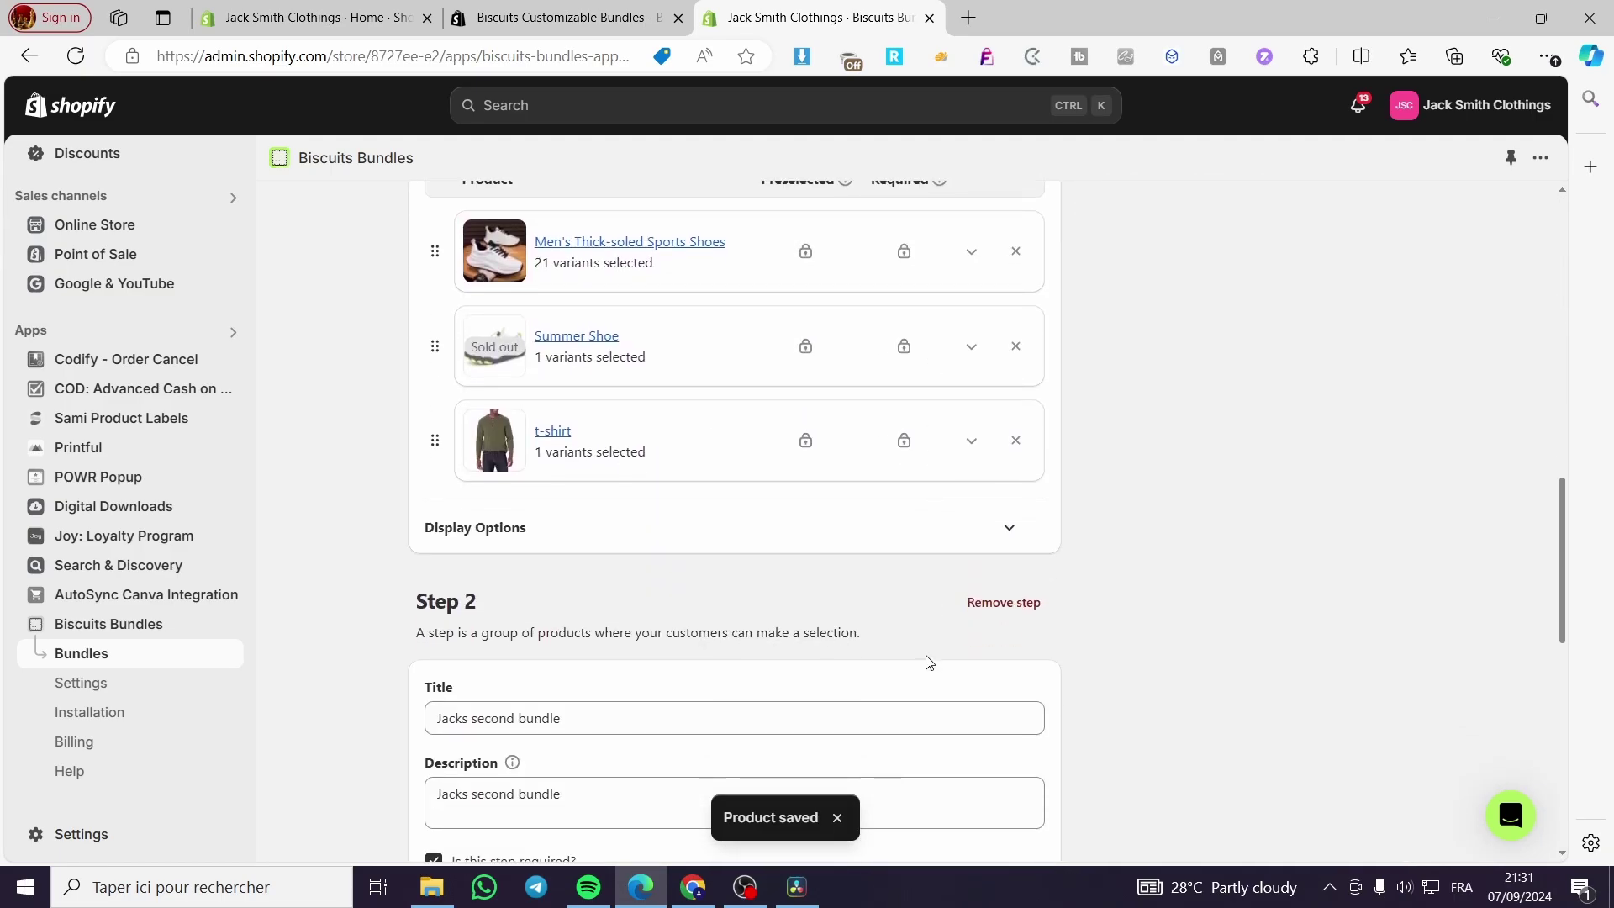
scroll(326, 605, "up", 10)
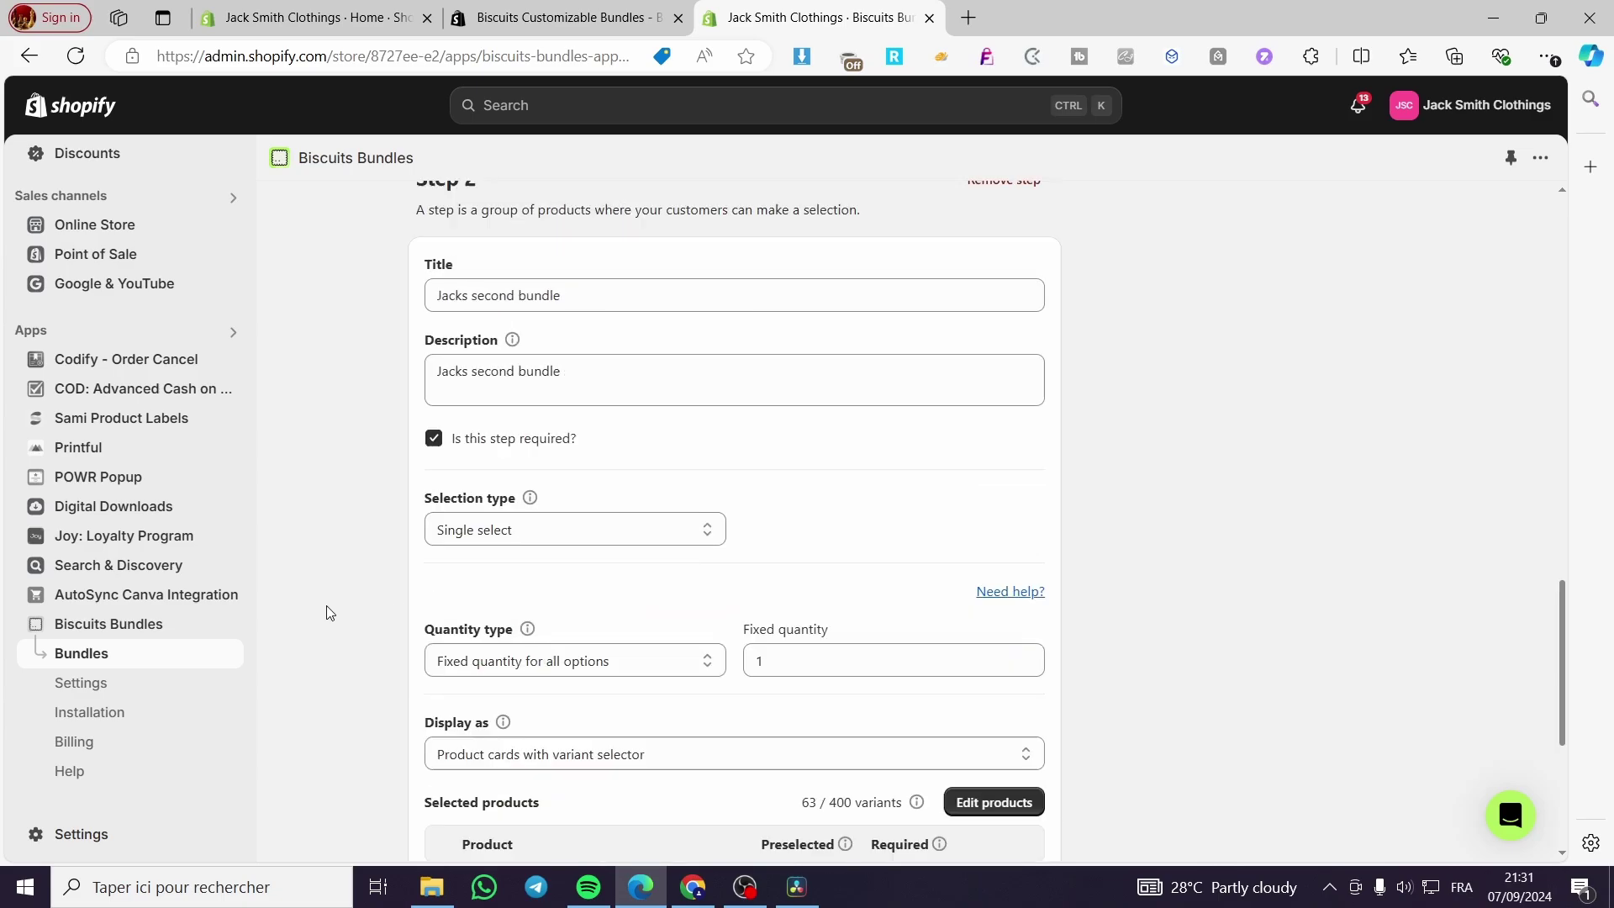
scroll(137, 618, "up", 3)
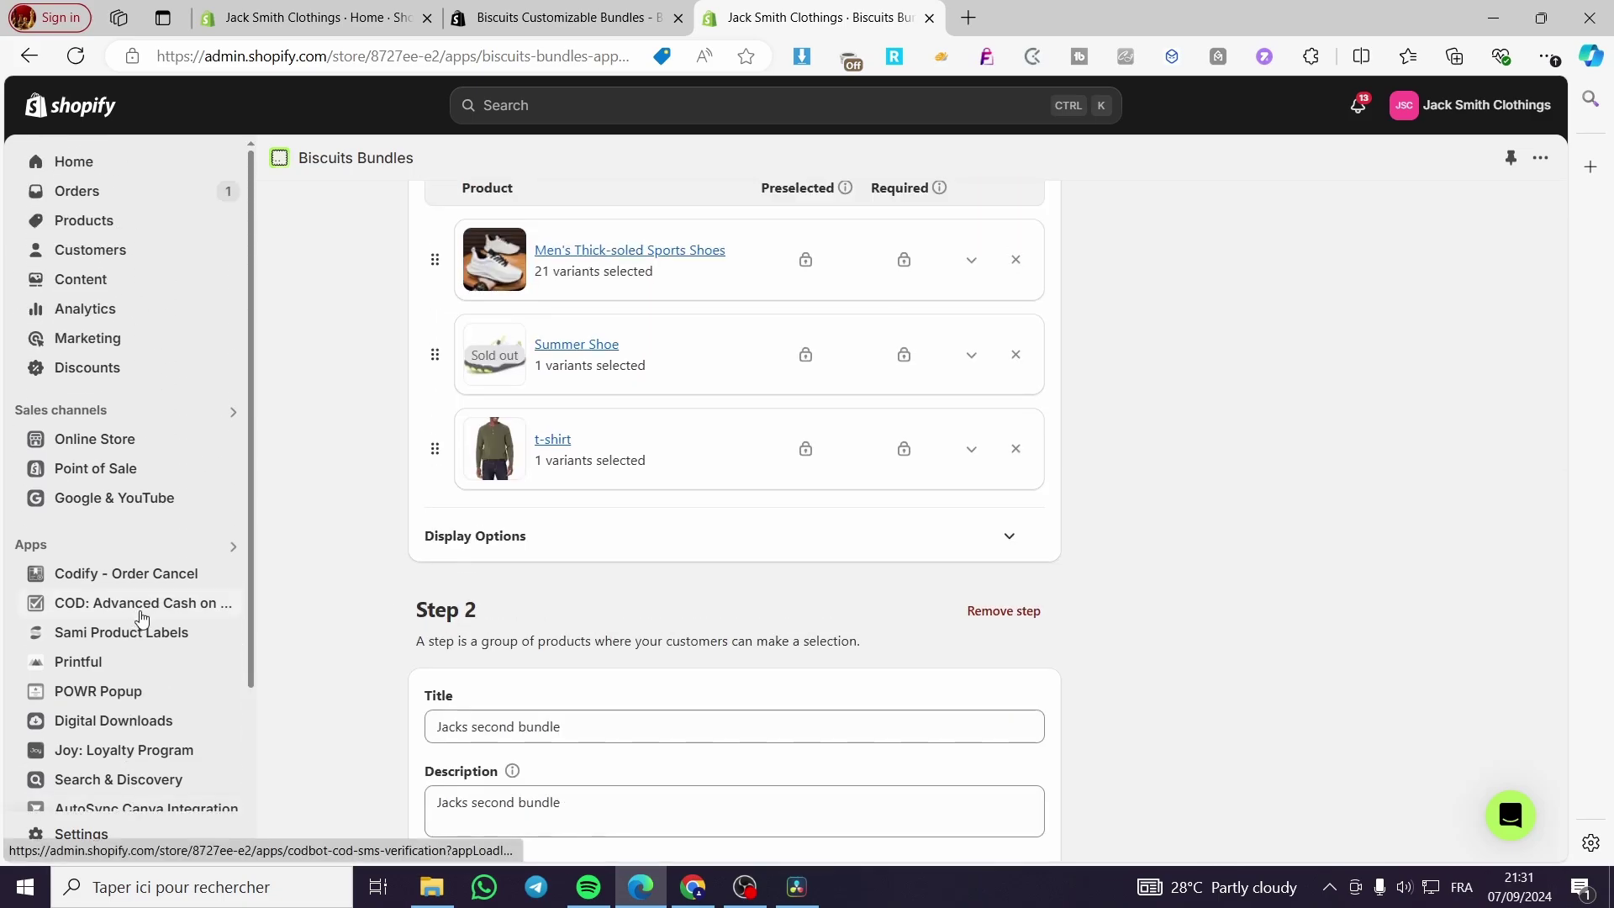
left_click(63, 440)
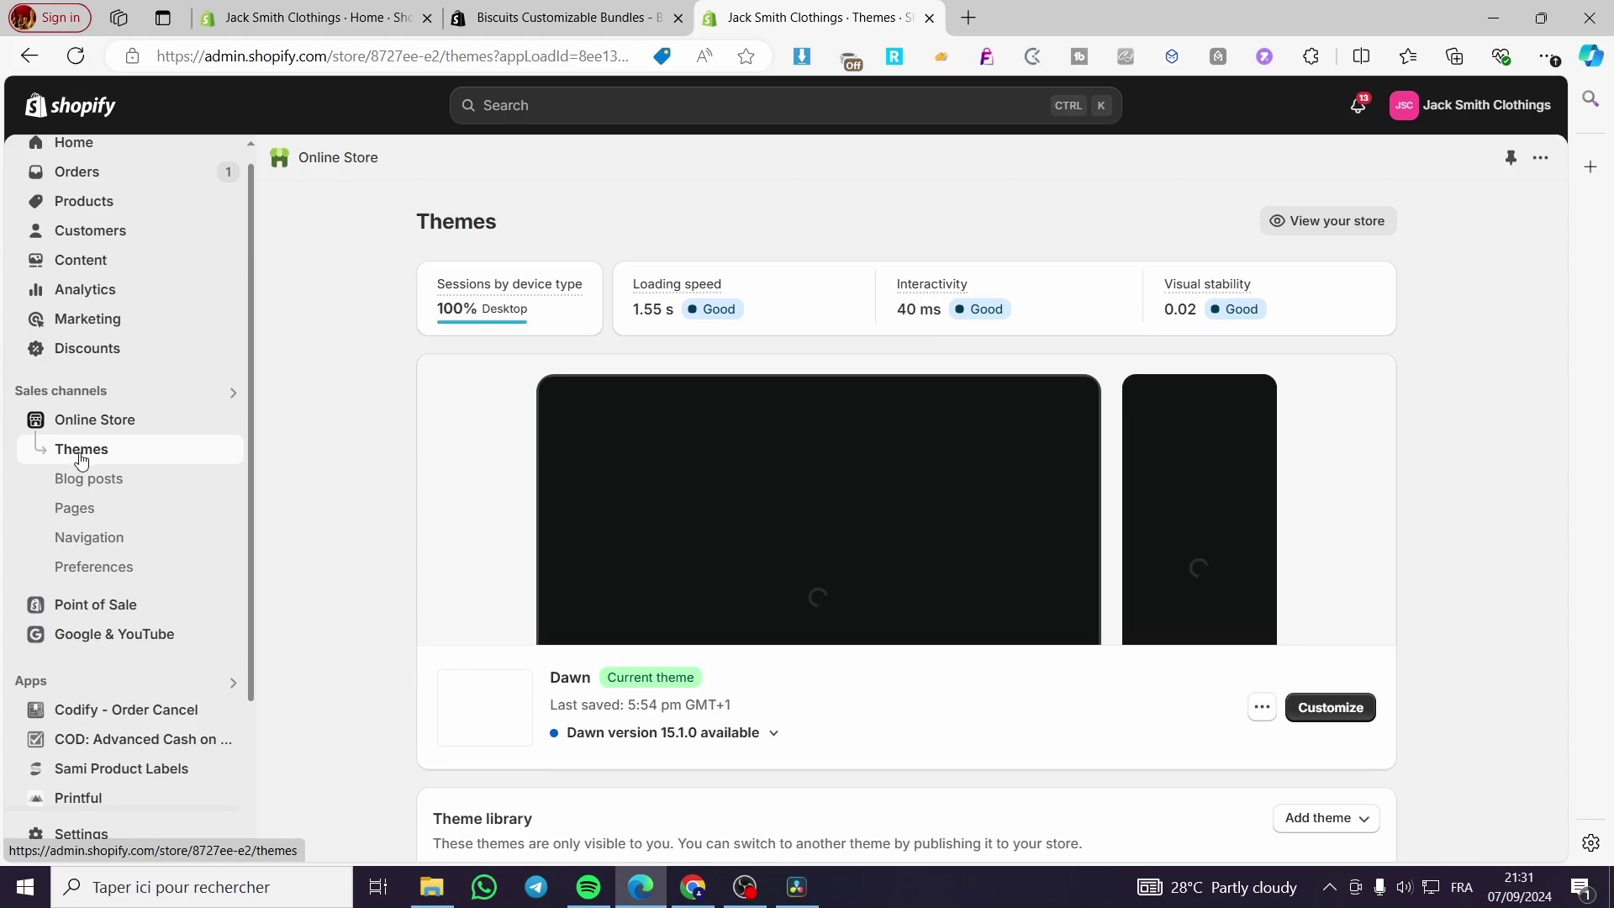
Open Dawn's theme editor and switch the preview to the 1800mAh mini fan product page
left_click(1326, 714)
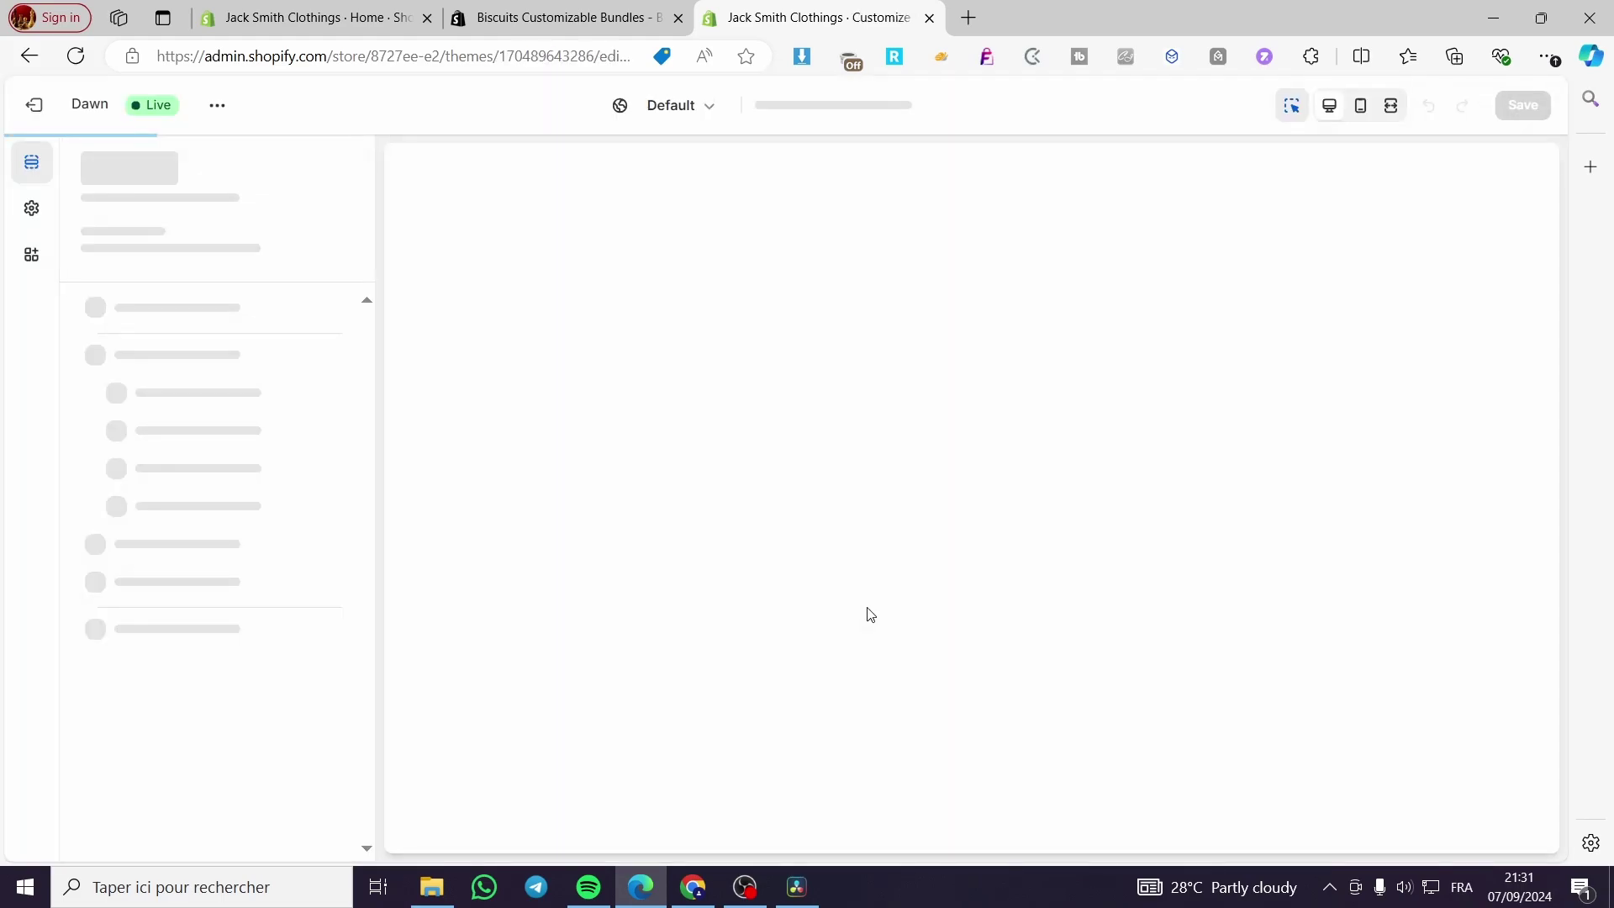
scroll(1247, 479, "down", 5)
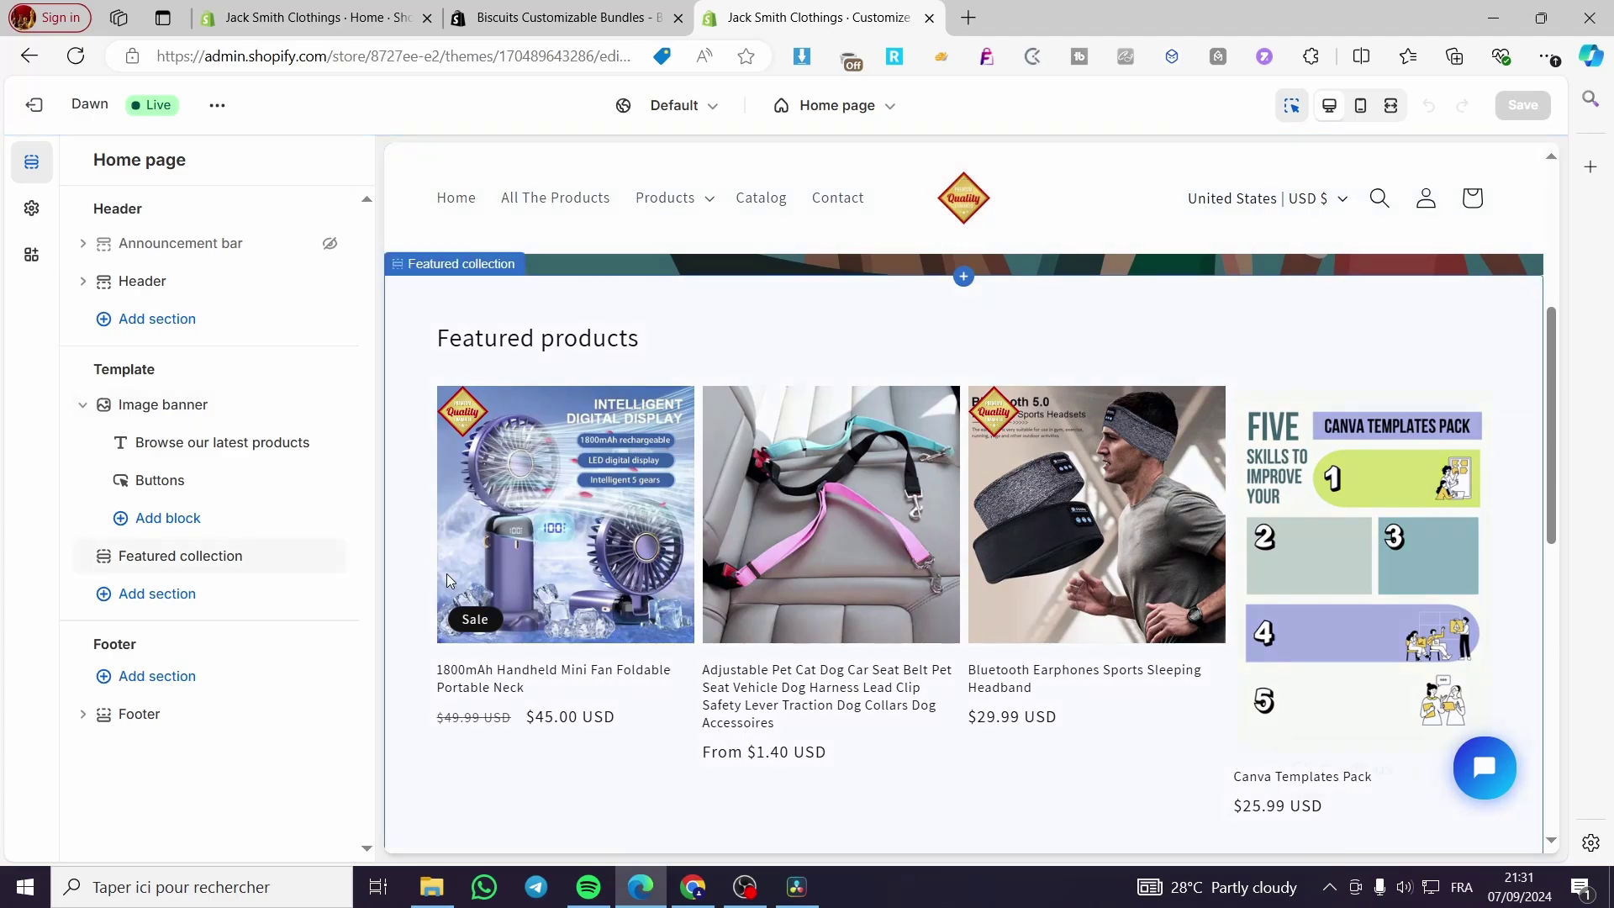
left_click(525, 487)
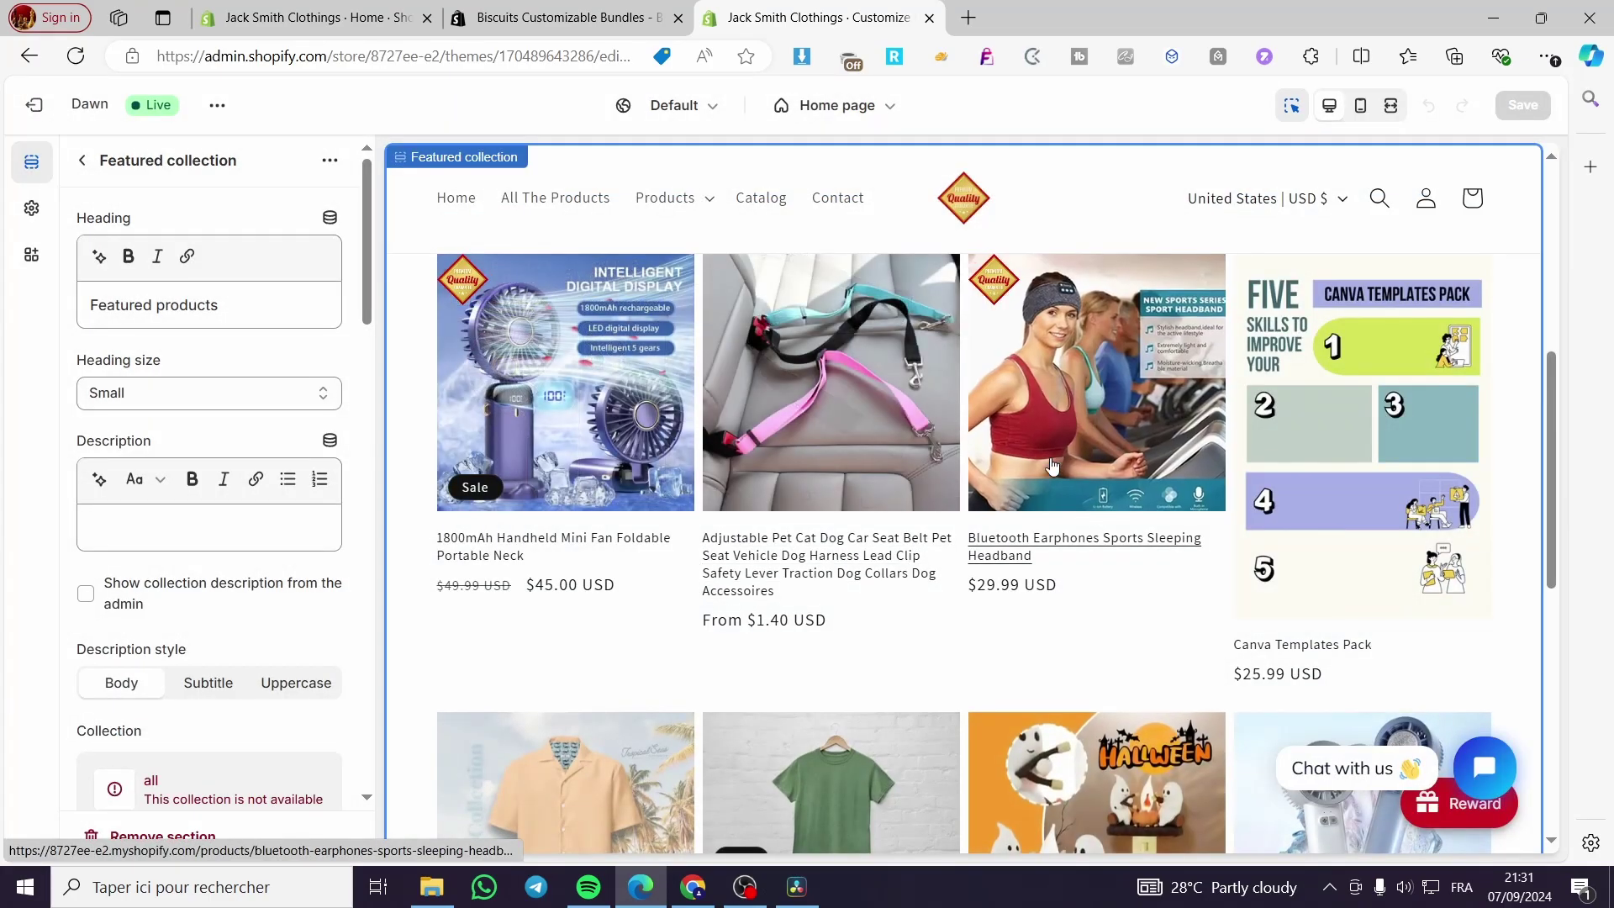
left_click(530, 394)
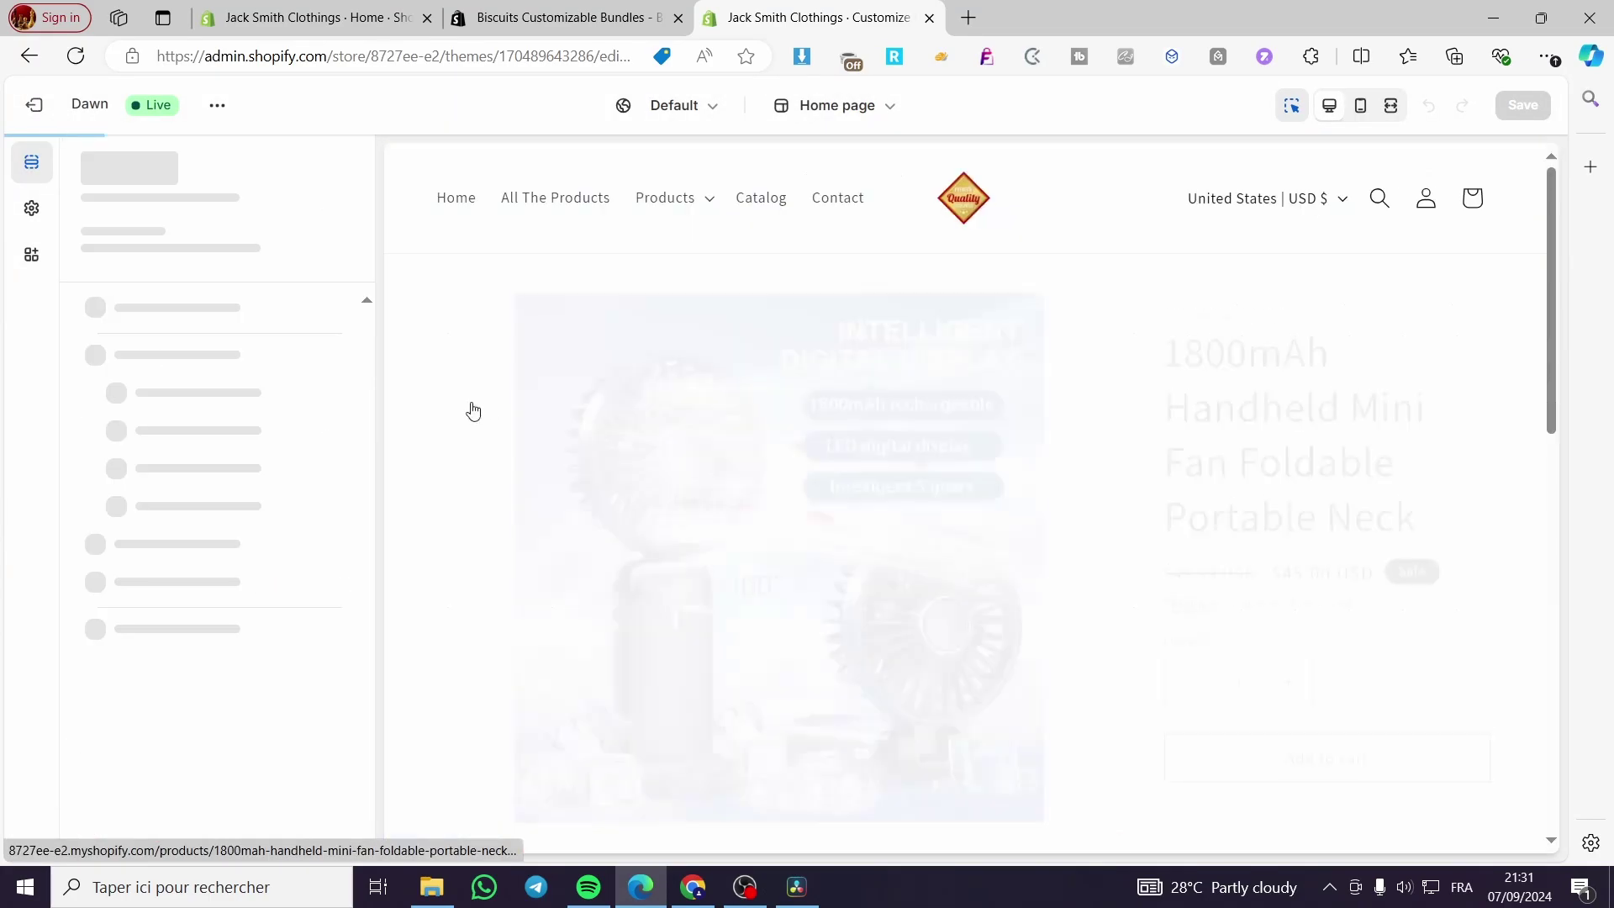
scroll(488, 589, "down", 1)
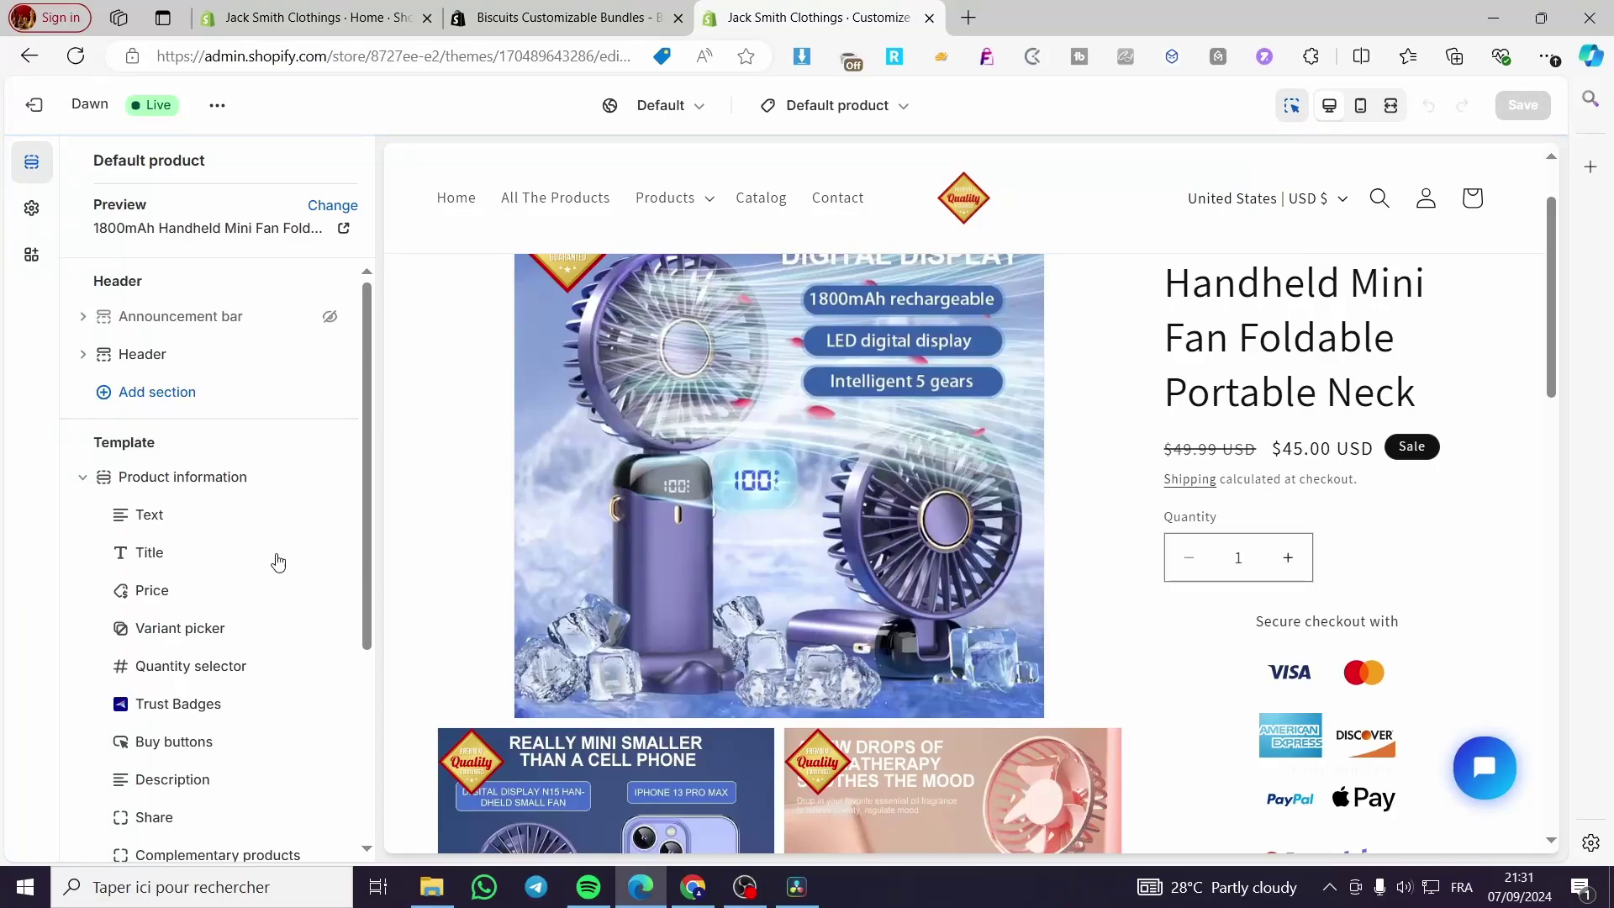
scroll(219, 555, "down", 2)
scroll(102, 471, "up", 1)
scroll(102, 472, "up", 1)
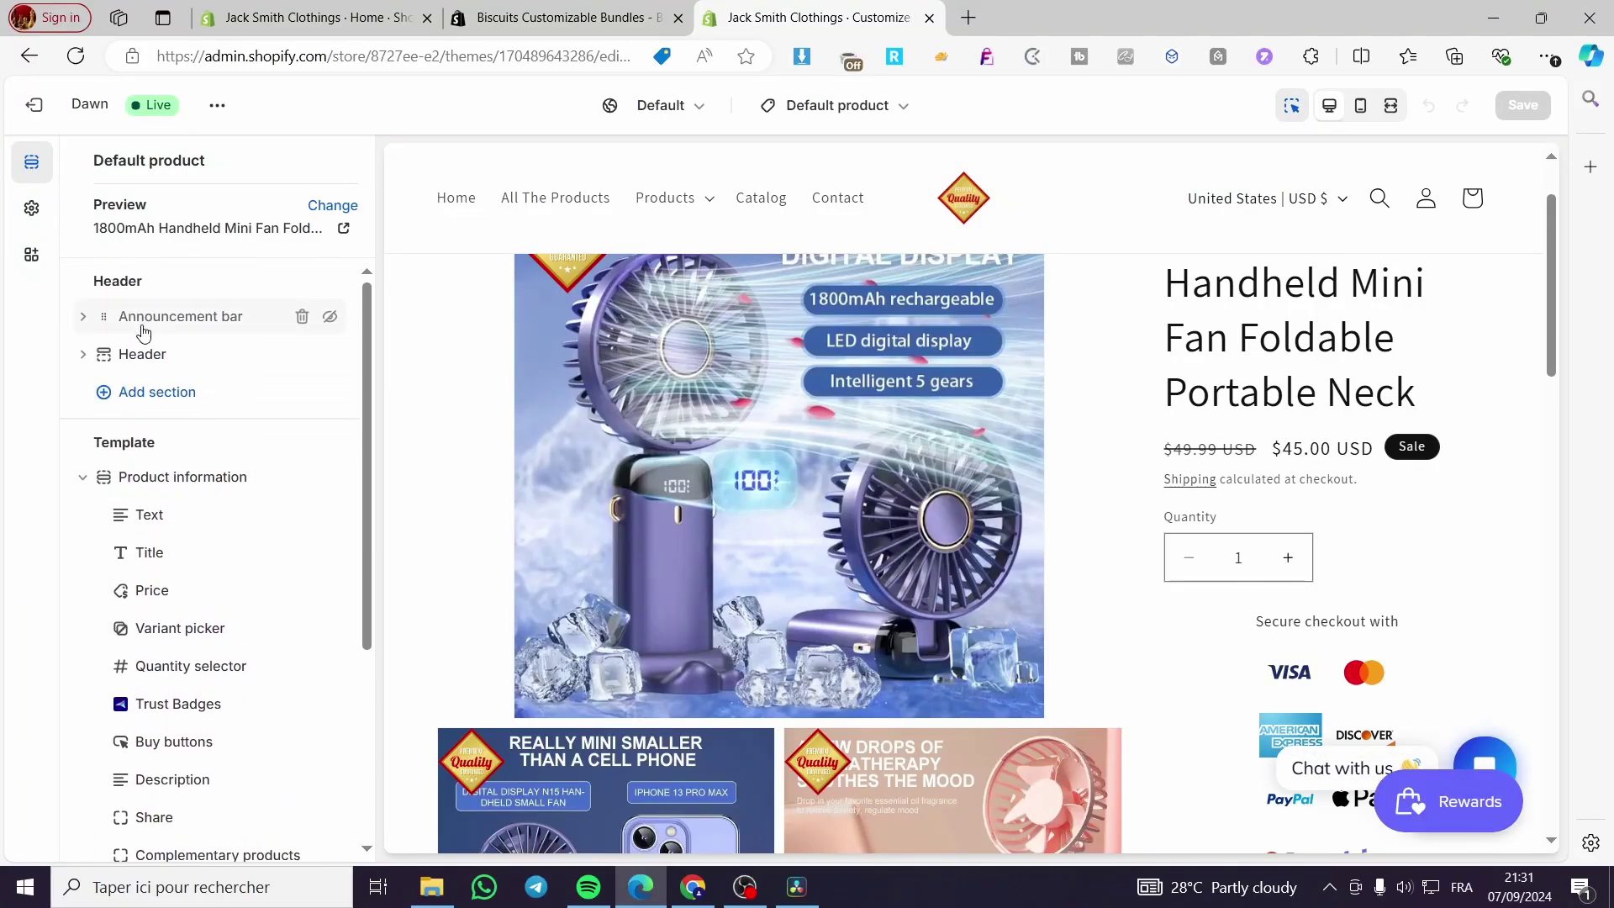
scroll(236, 457, "down", 4)
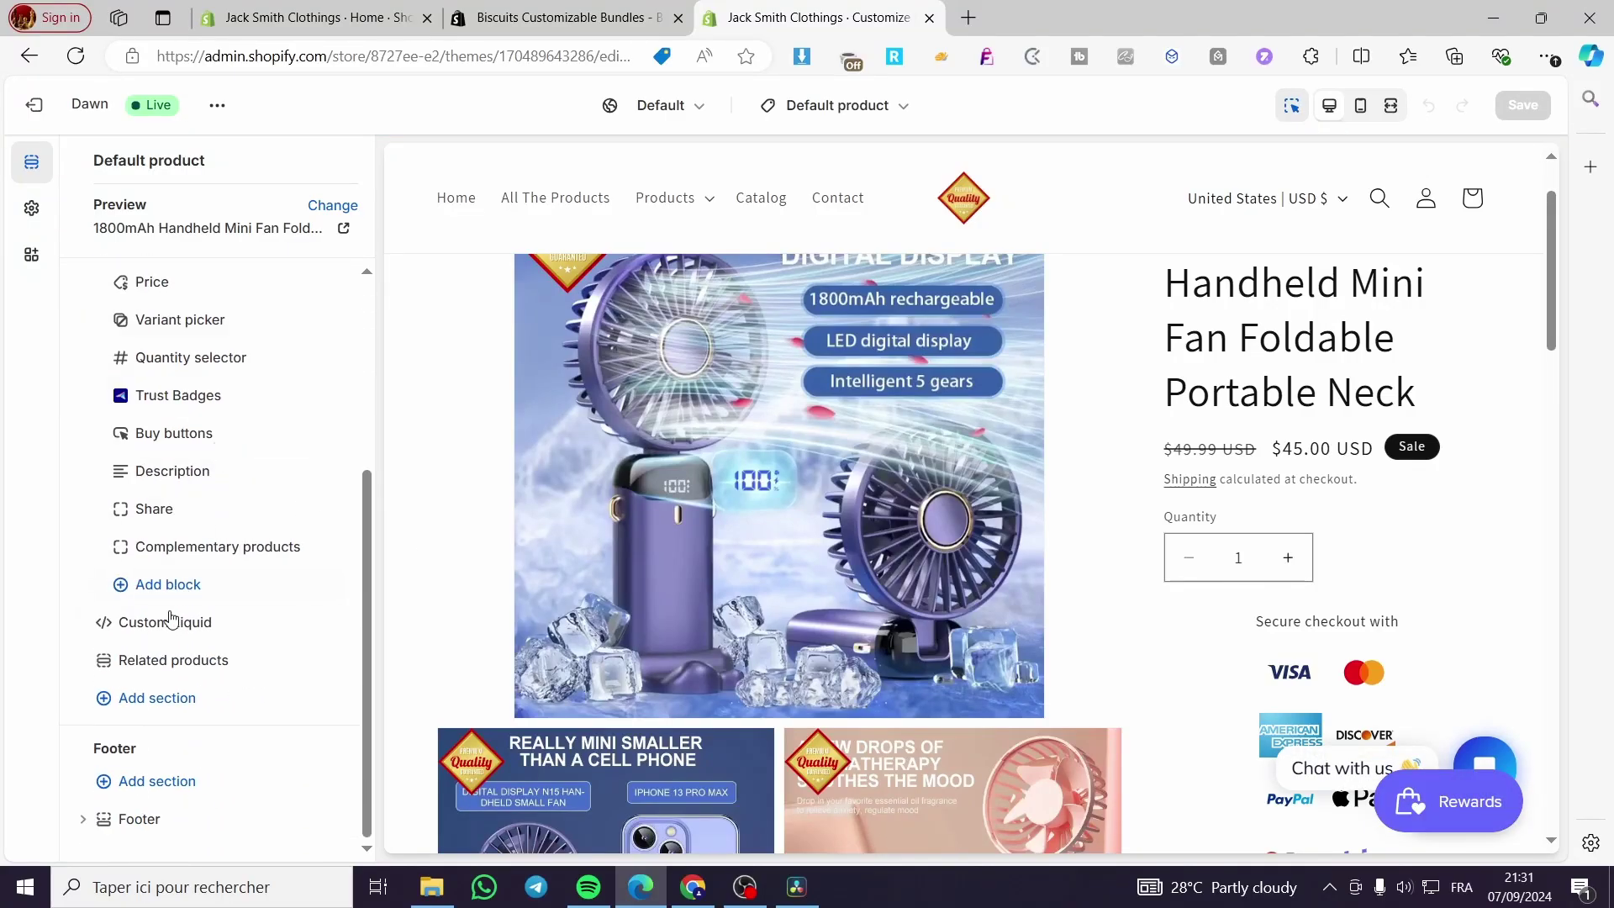
Add the Biscuits Bundle Builder app block below Trust Badges, save the theme, and return Home
left_click(153, 589)
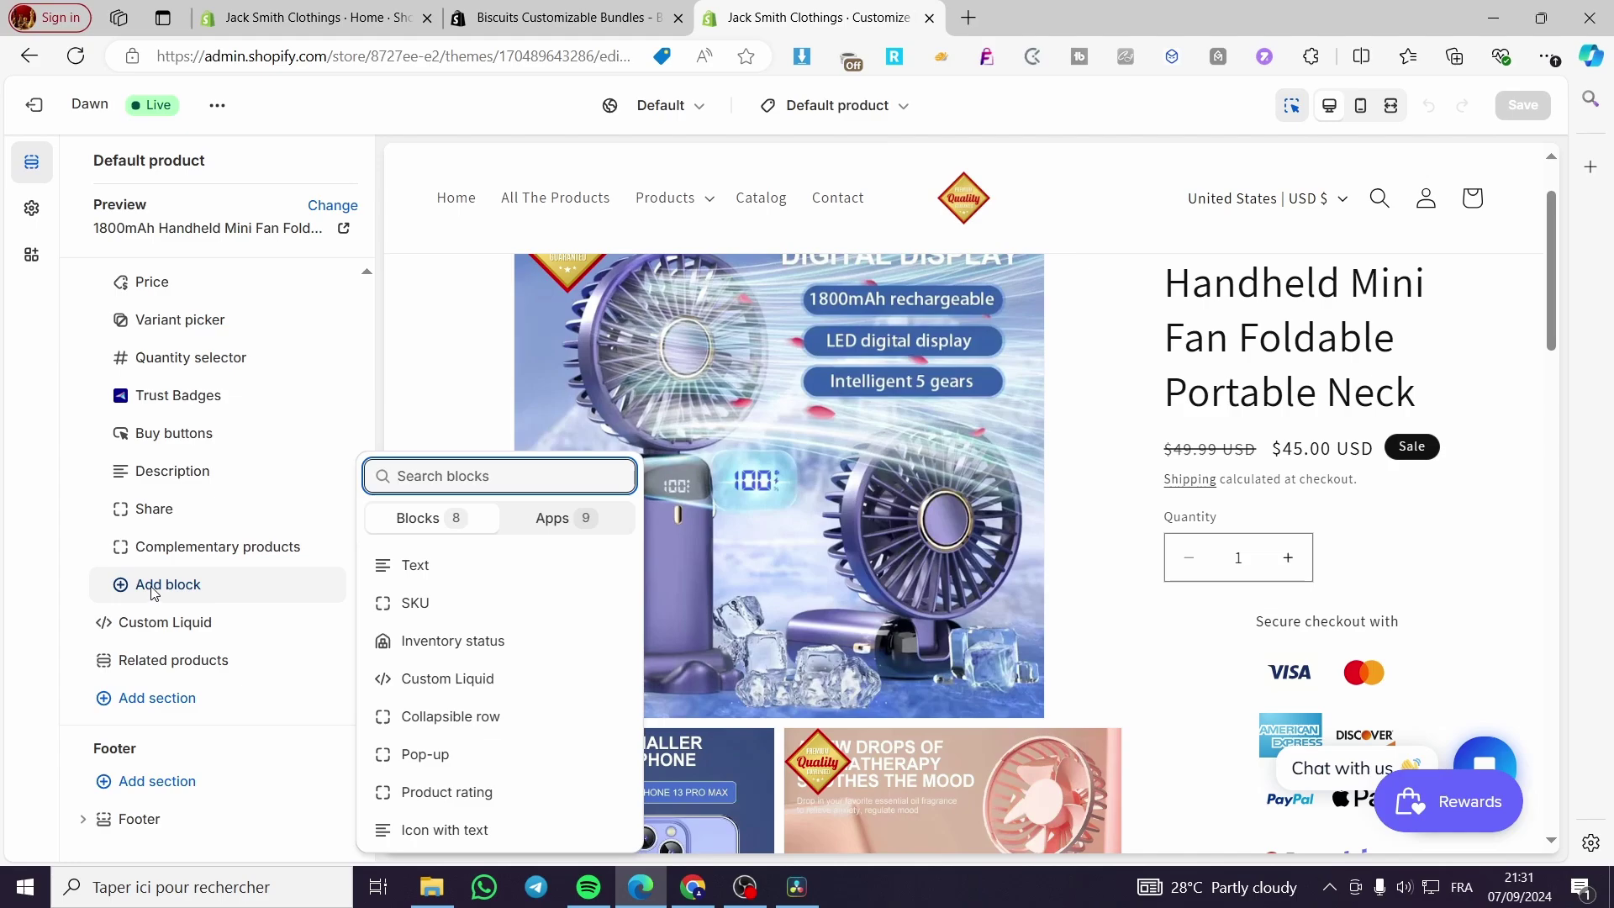
left_click(548, 521)
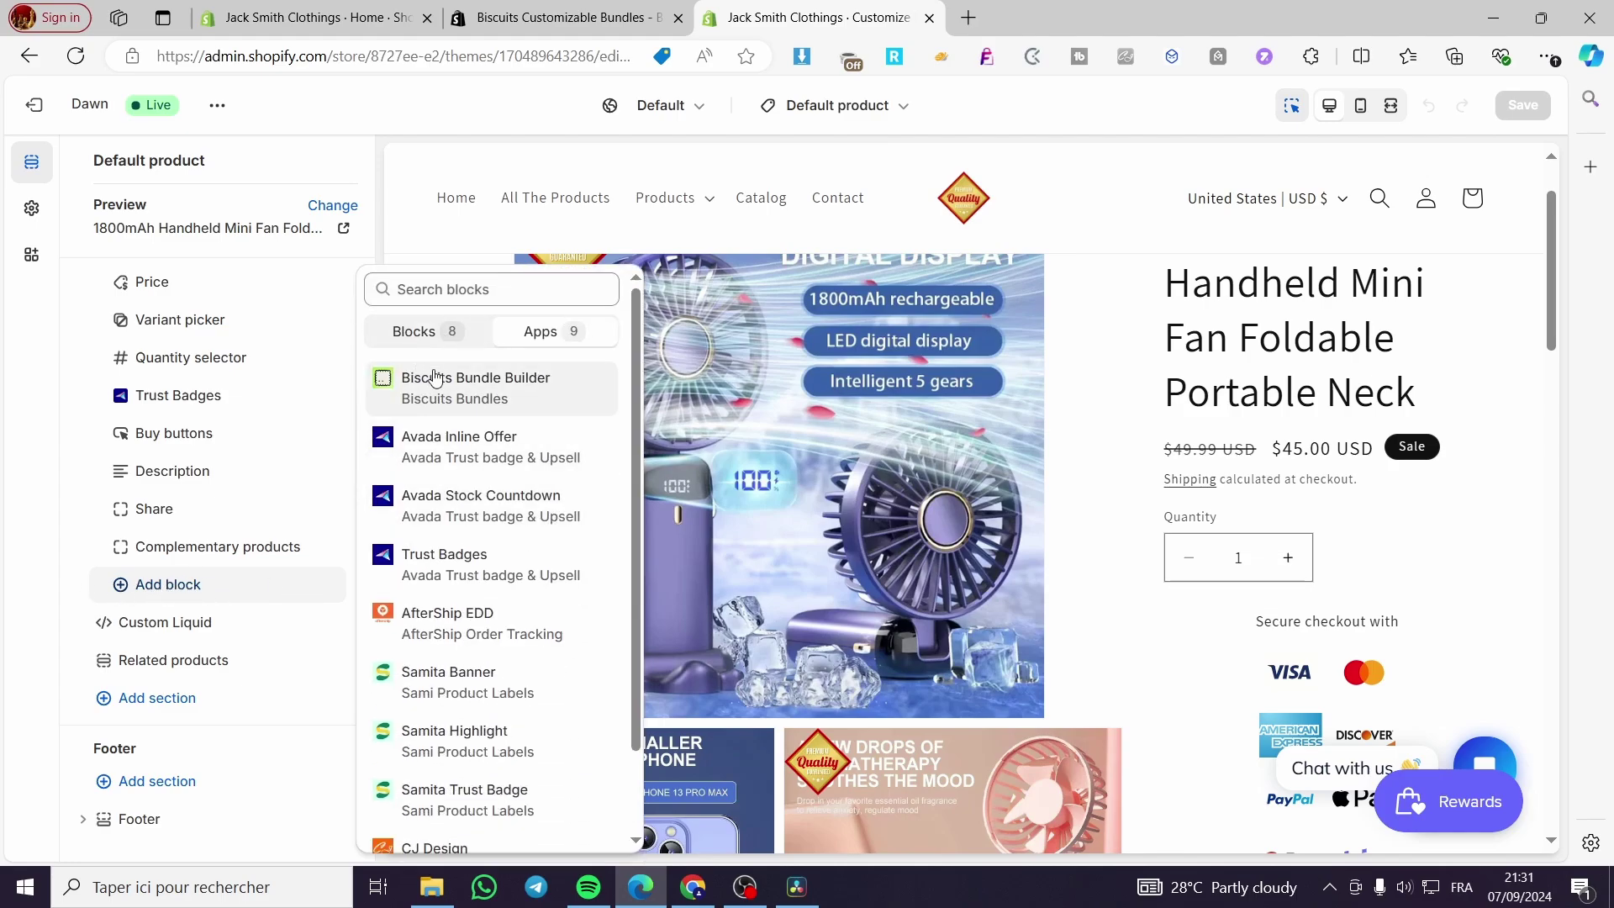
left_click(507, 394)
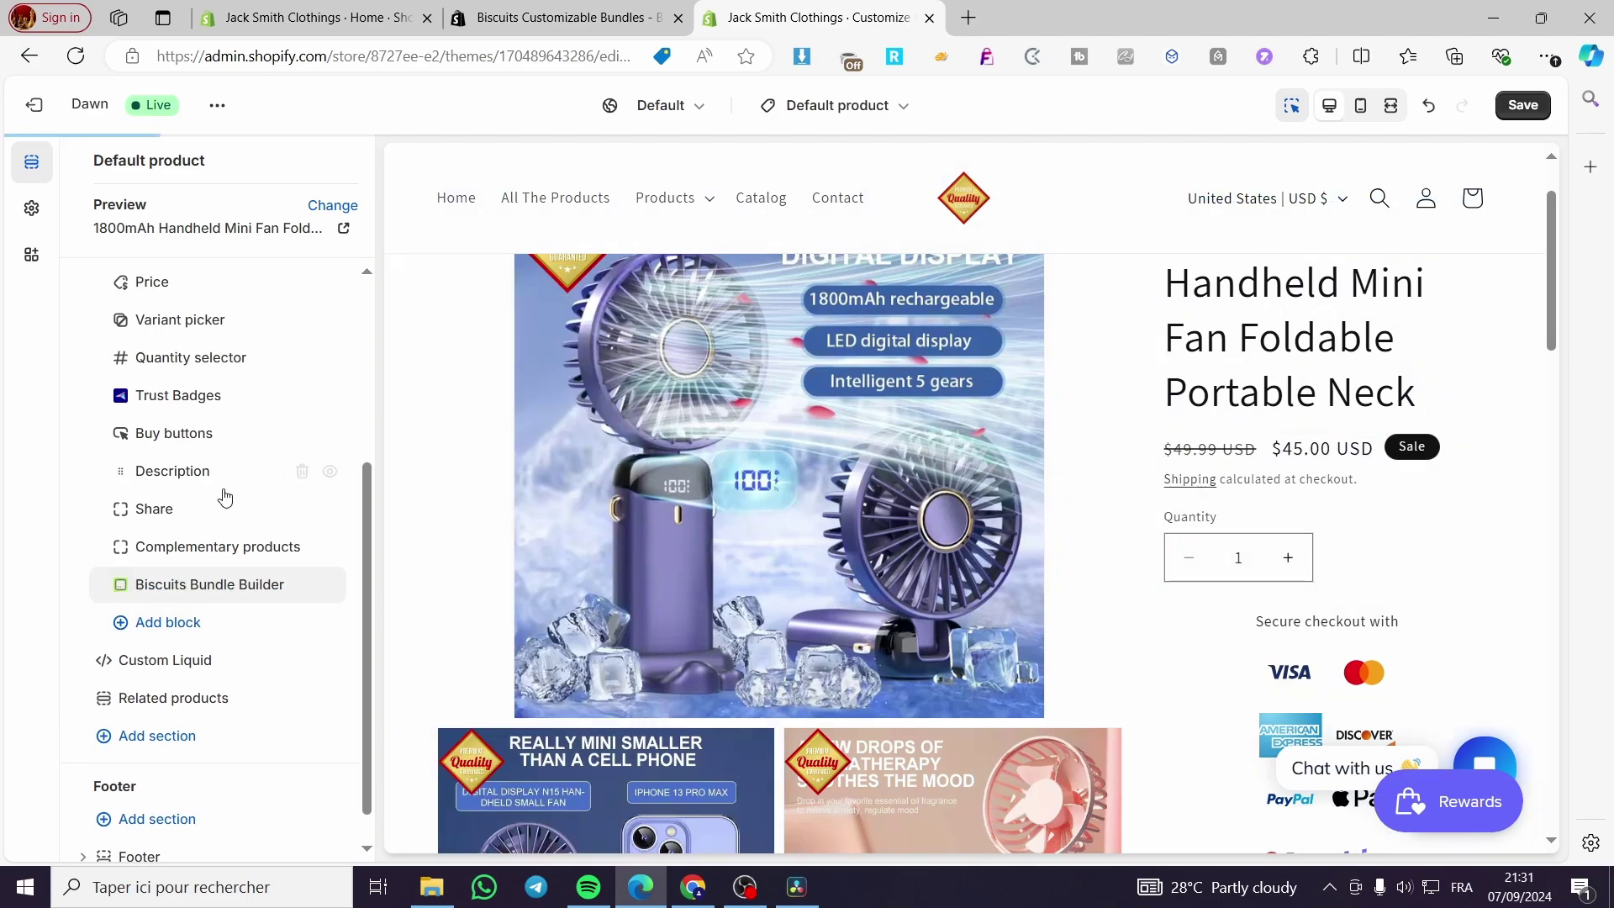
left_click_drag(138, 593, 133, 429)
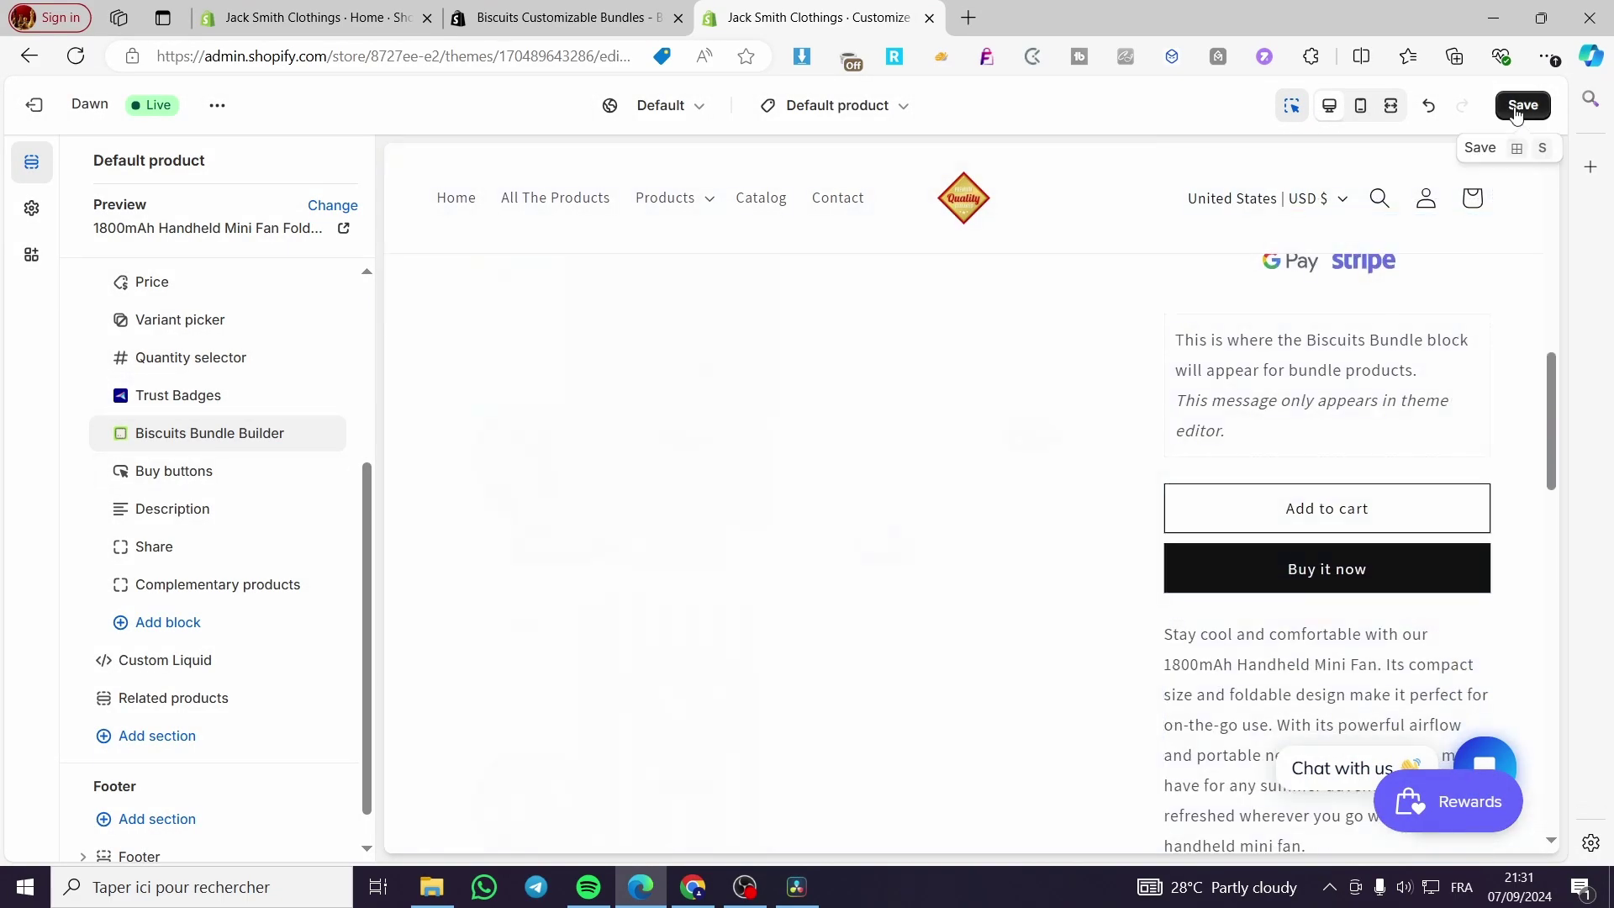
key("ctrl+s")
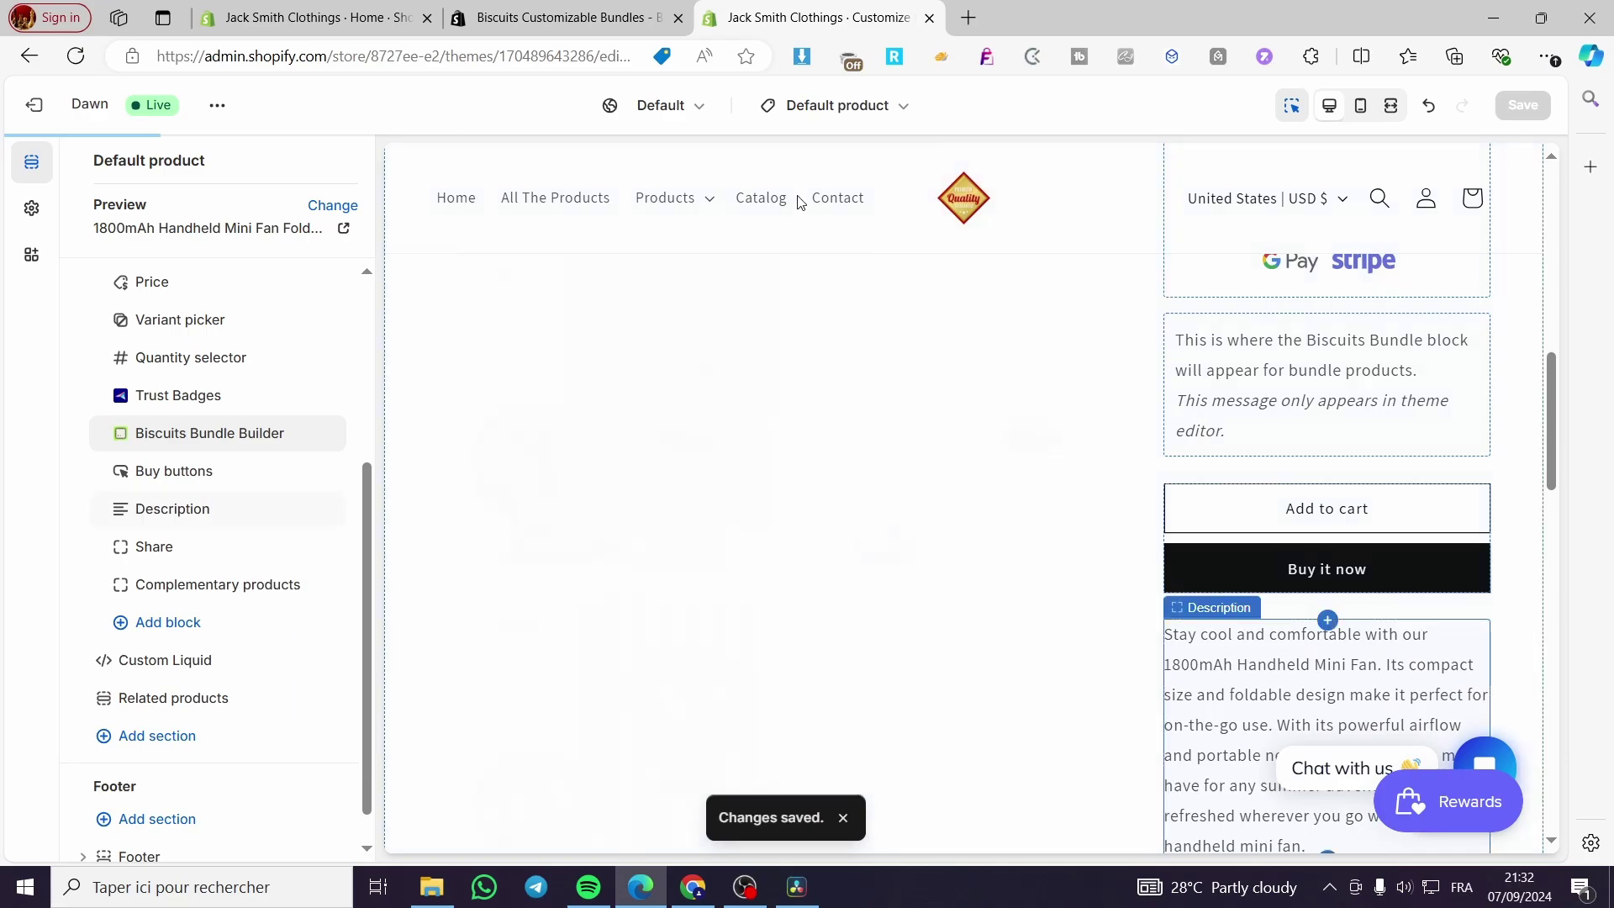
left_click(353, 7)
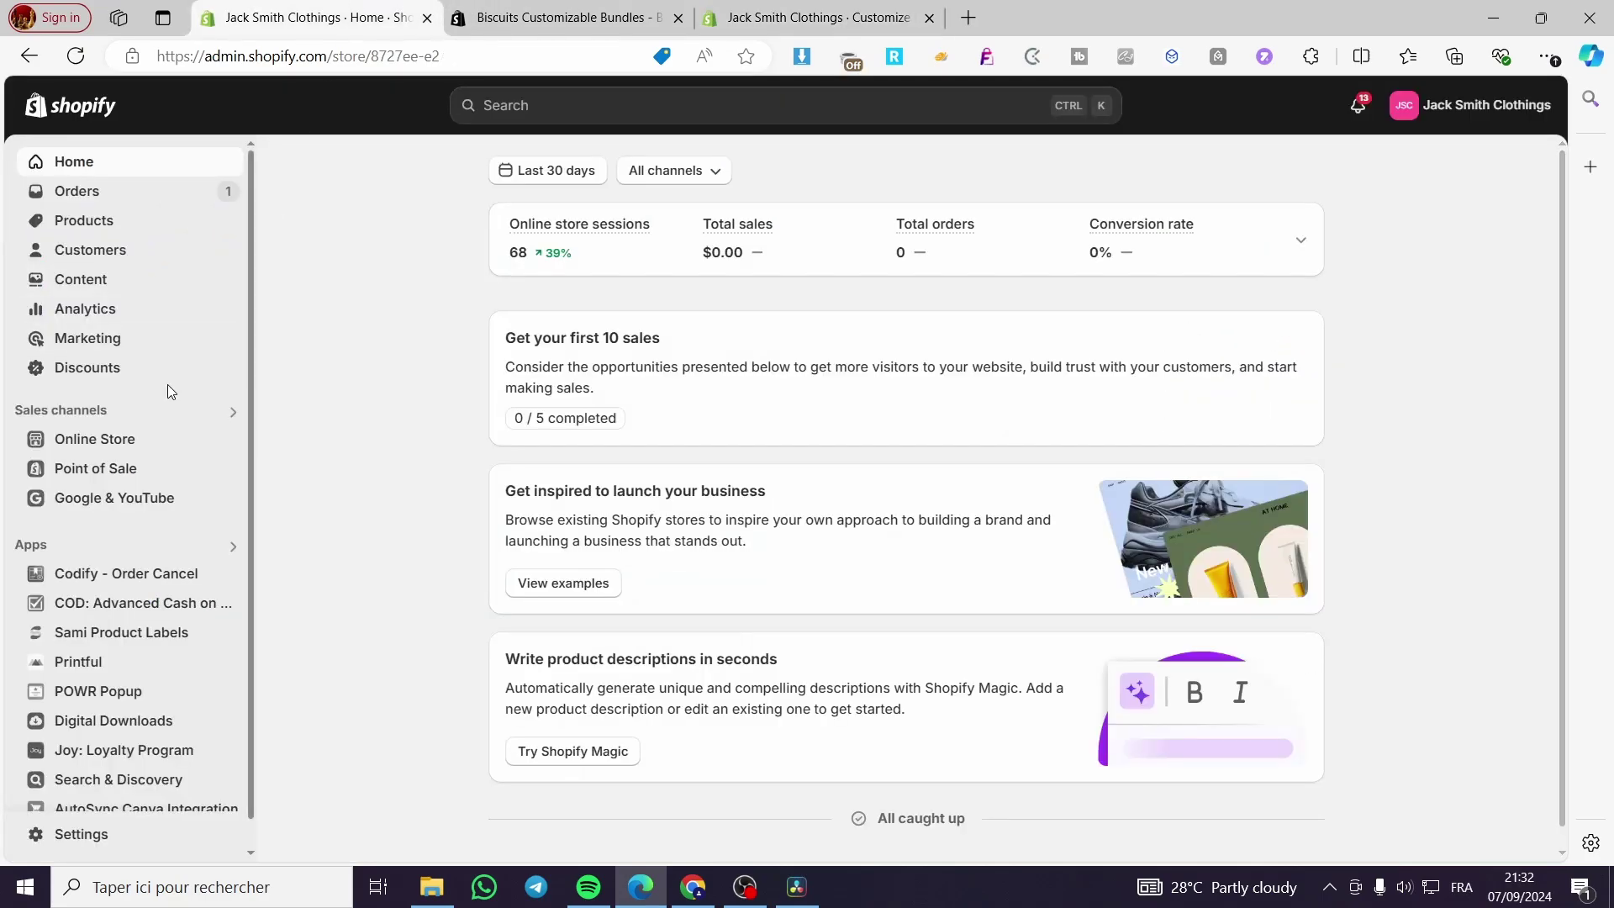
Open the live storefront in a new tab and browse the fan product page
left_click(226, 436)
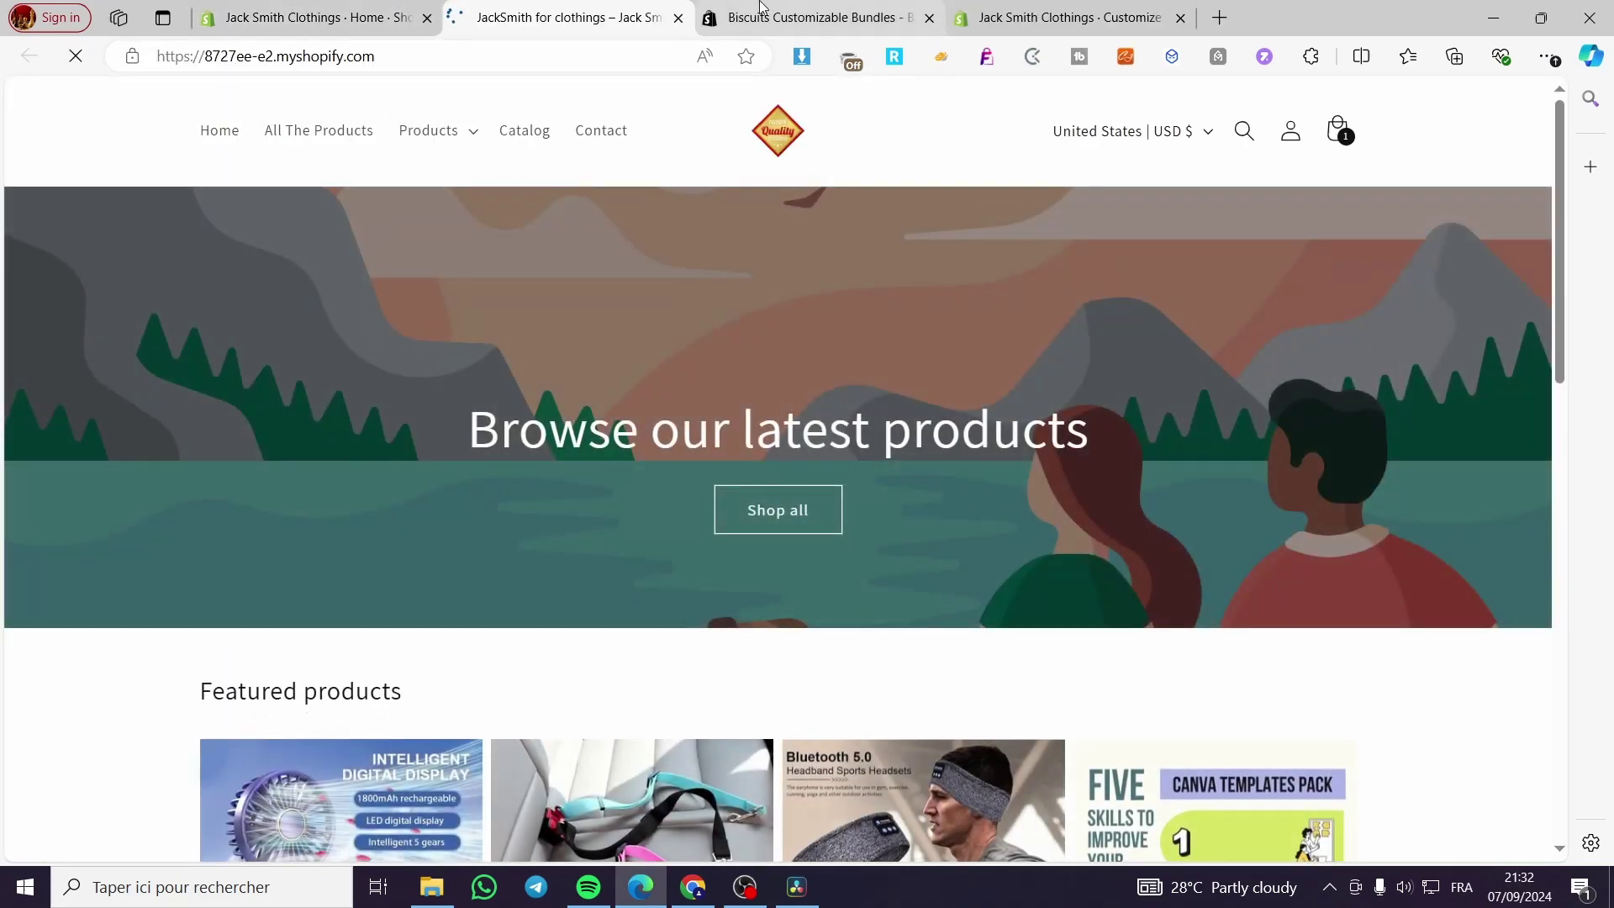
left_click(764, 10)
left_click(1038, 8)
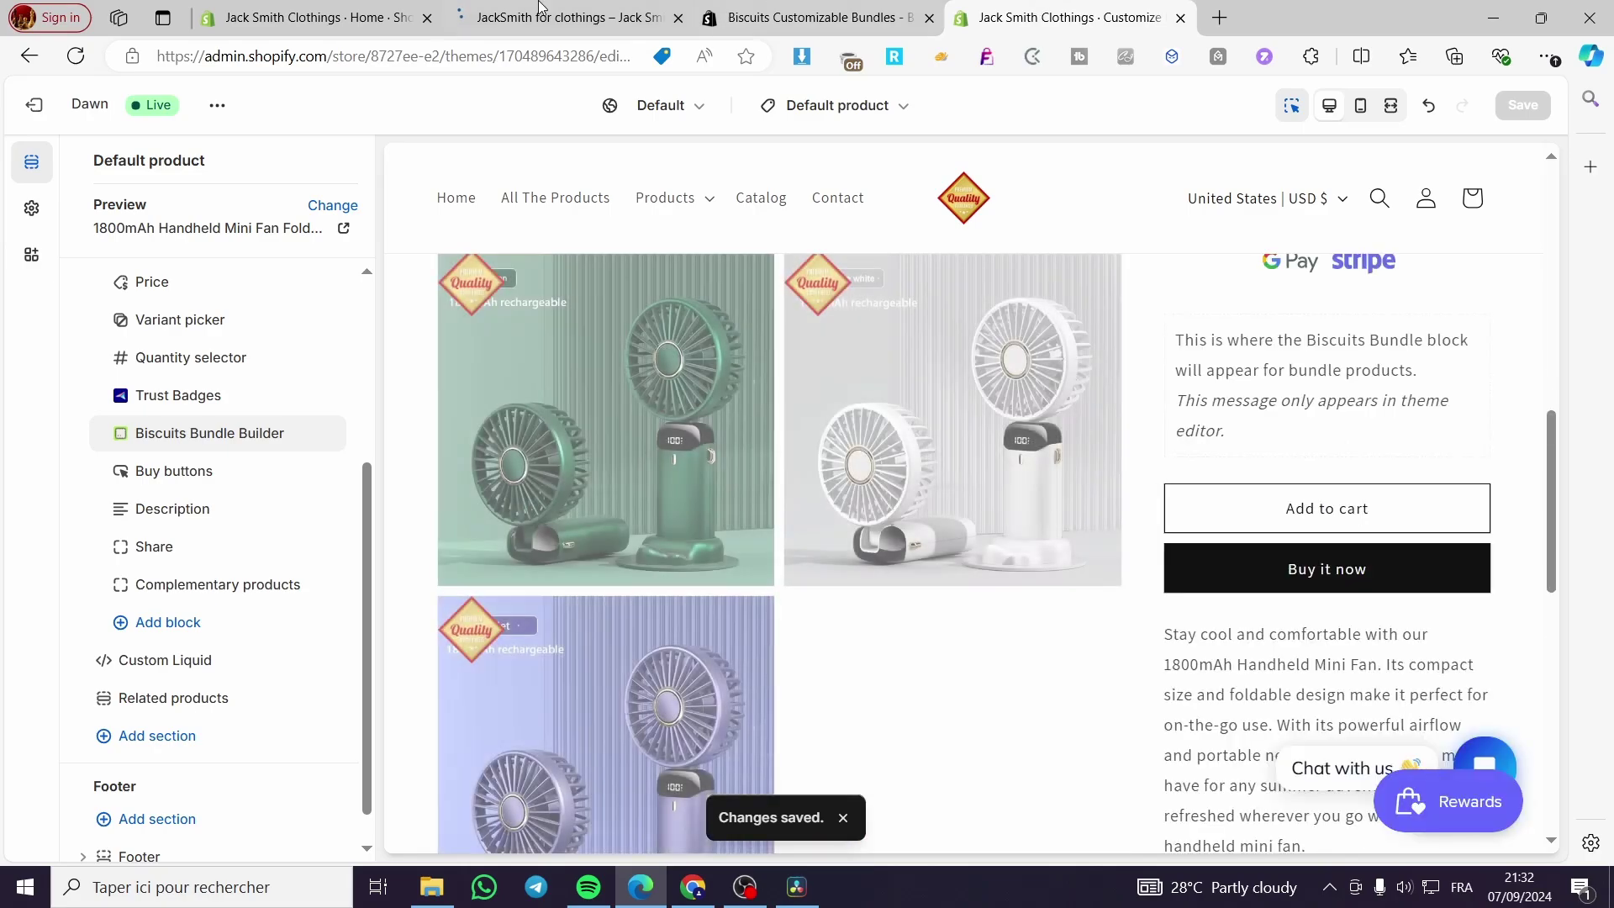
left_click(319, 10)
left_click(557, 10)
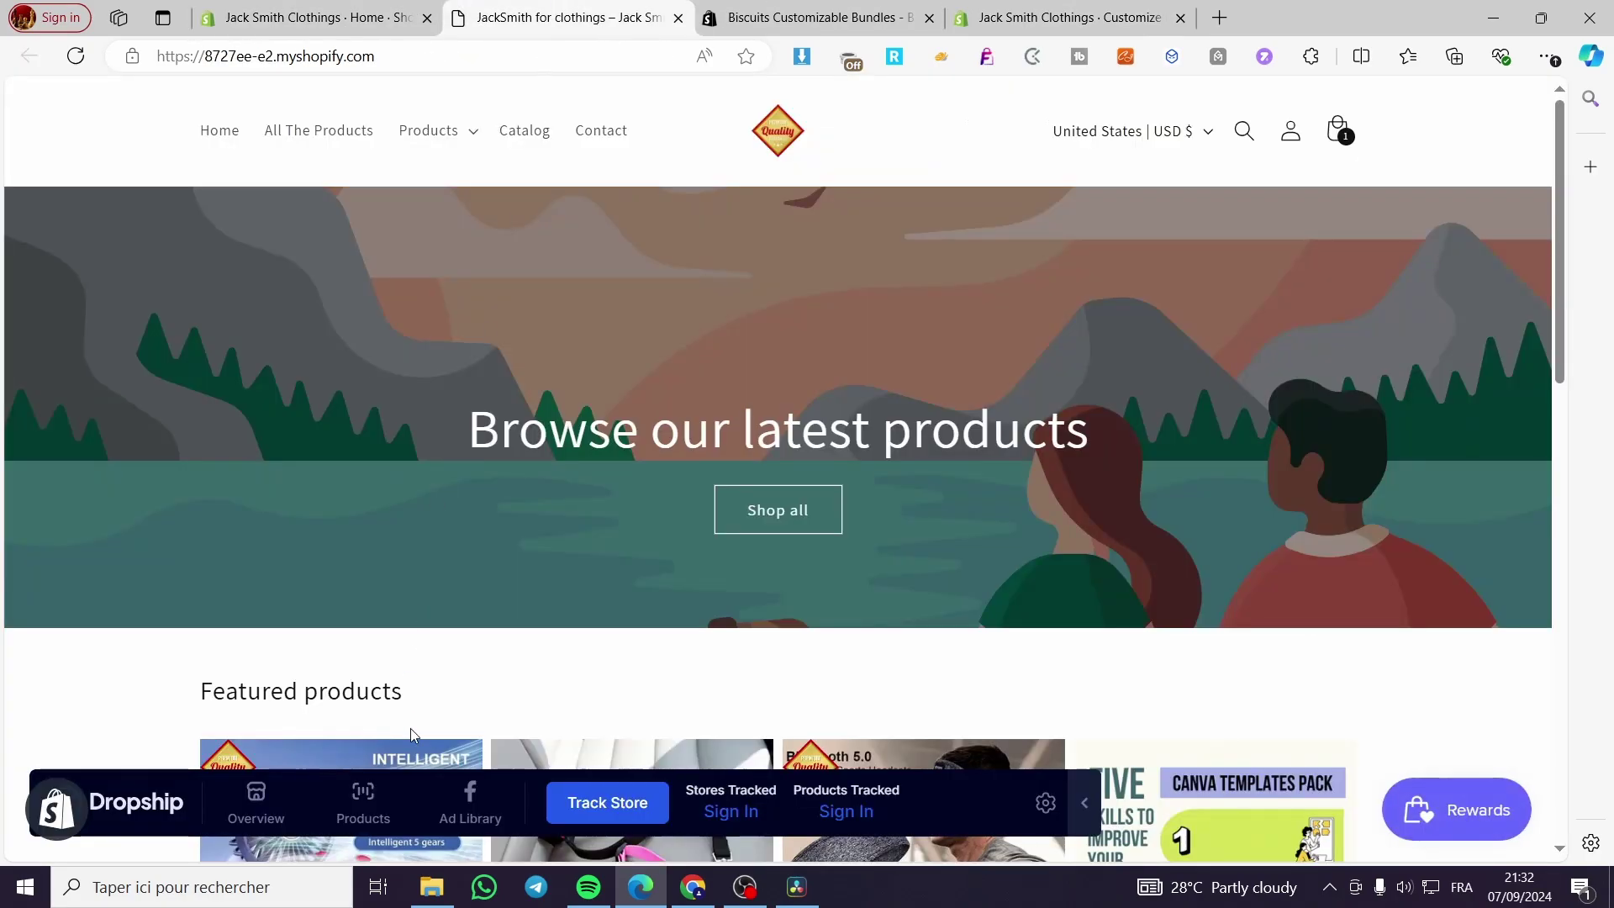
scroll(410, 728, "down", 4)
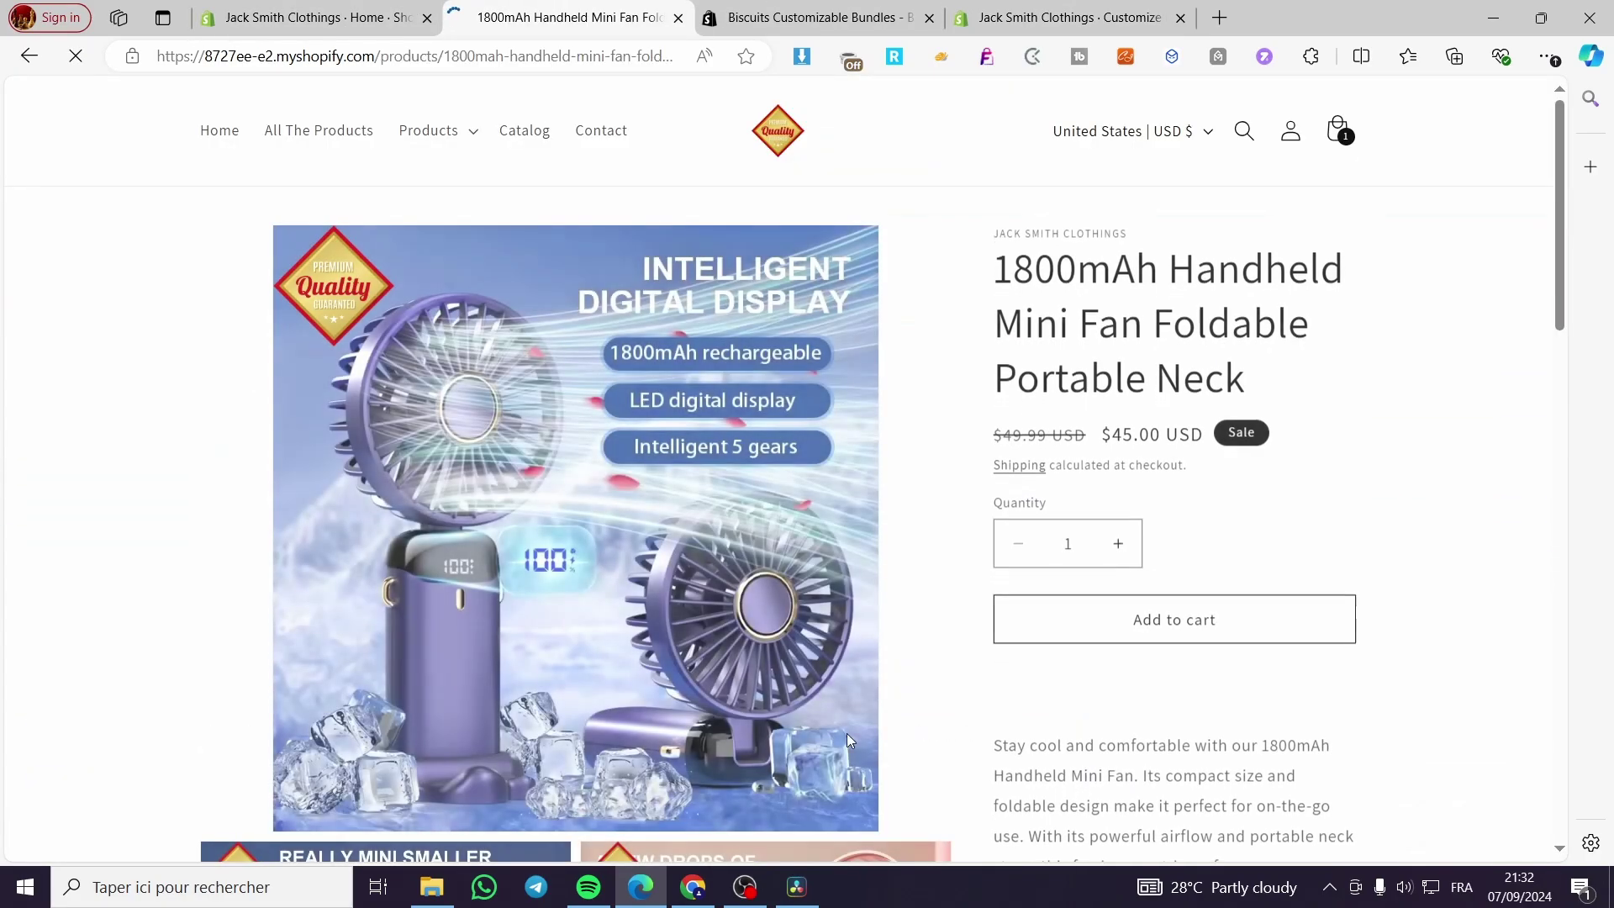
scroll(1219, 673, "down", 2)
scroll(1373, 666, "down", 8)
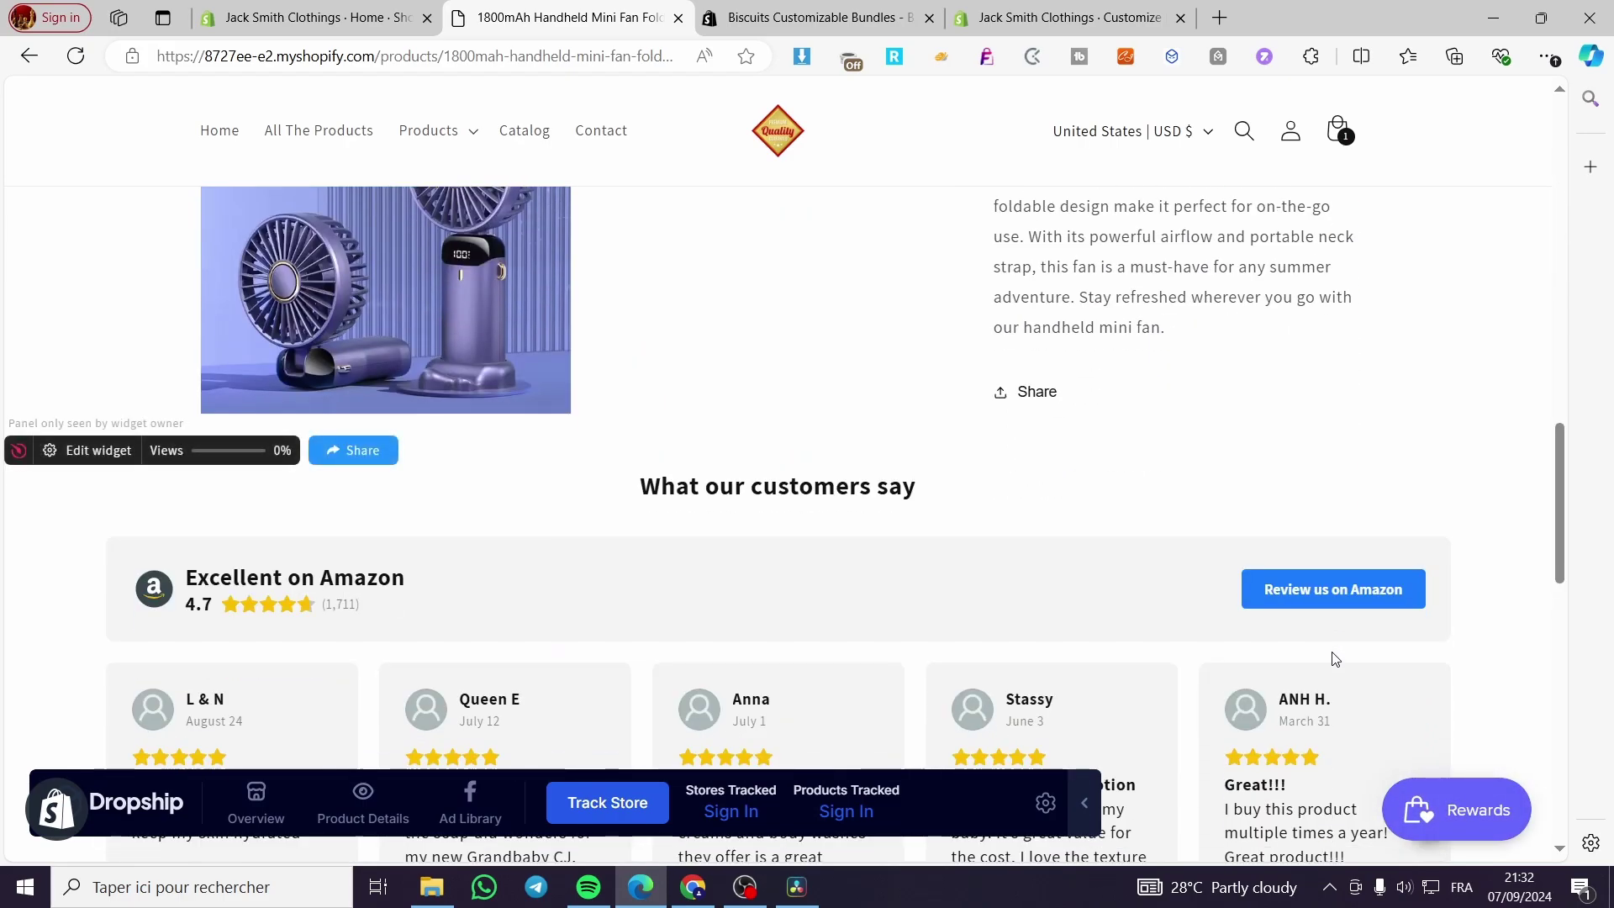
scroll(1334, 659, "up", 4)
scroll(1335, 659, "down", 5)
scroll(1335, 659, "down", 4)
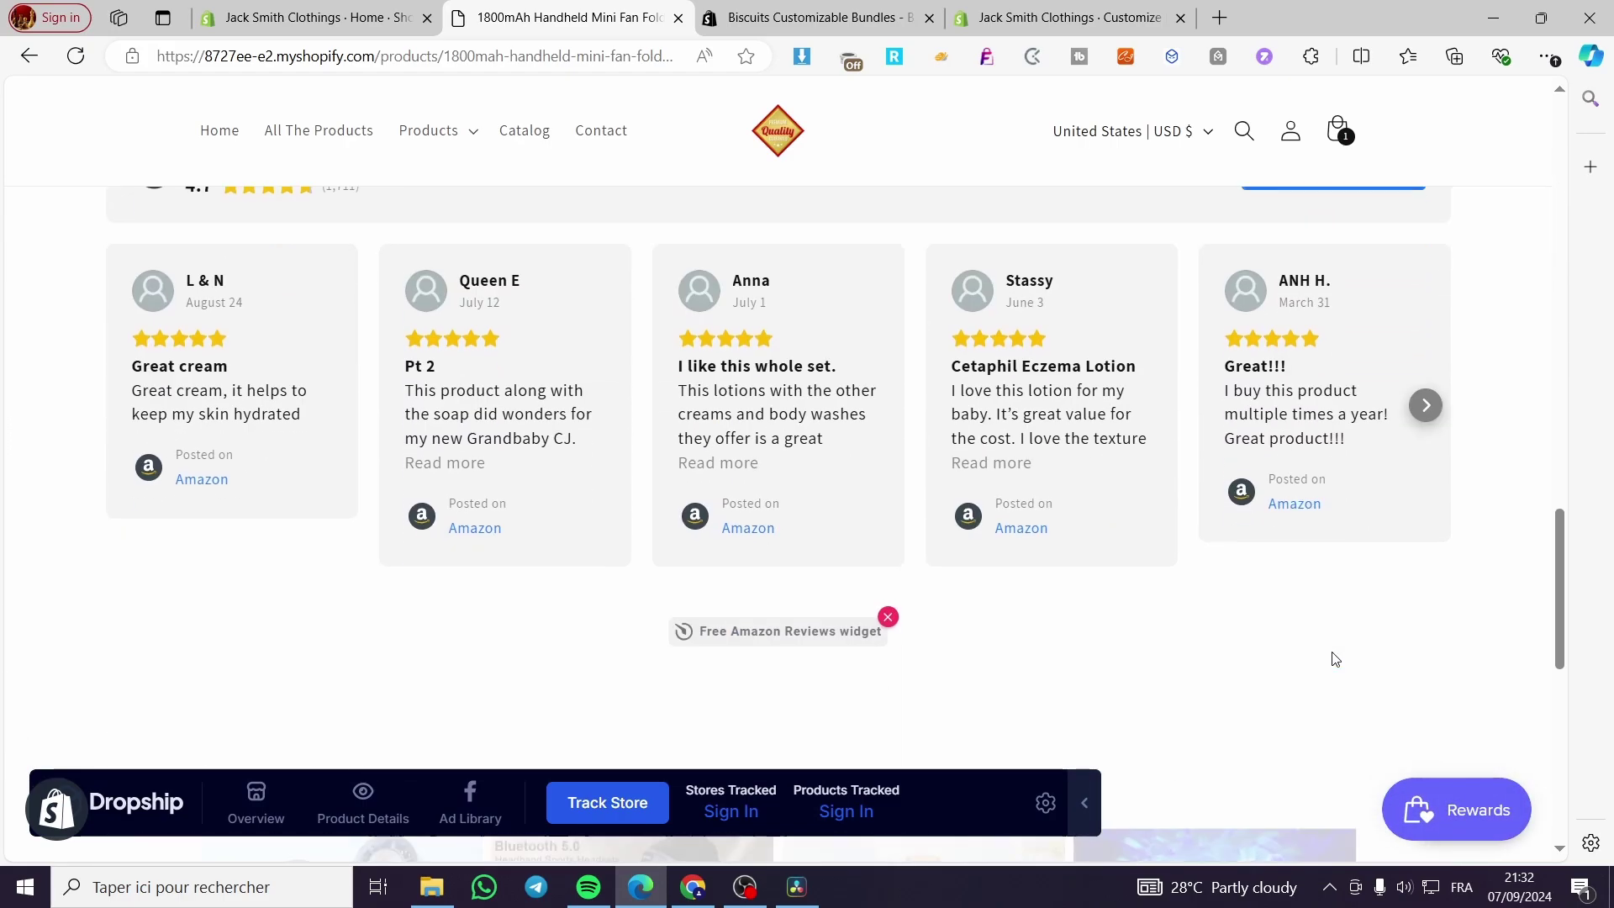
scroll(1334, 659, "up", 1)
scroll(1332, 657, "down", 7)
scroll(1331, 655, "up", 20)
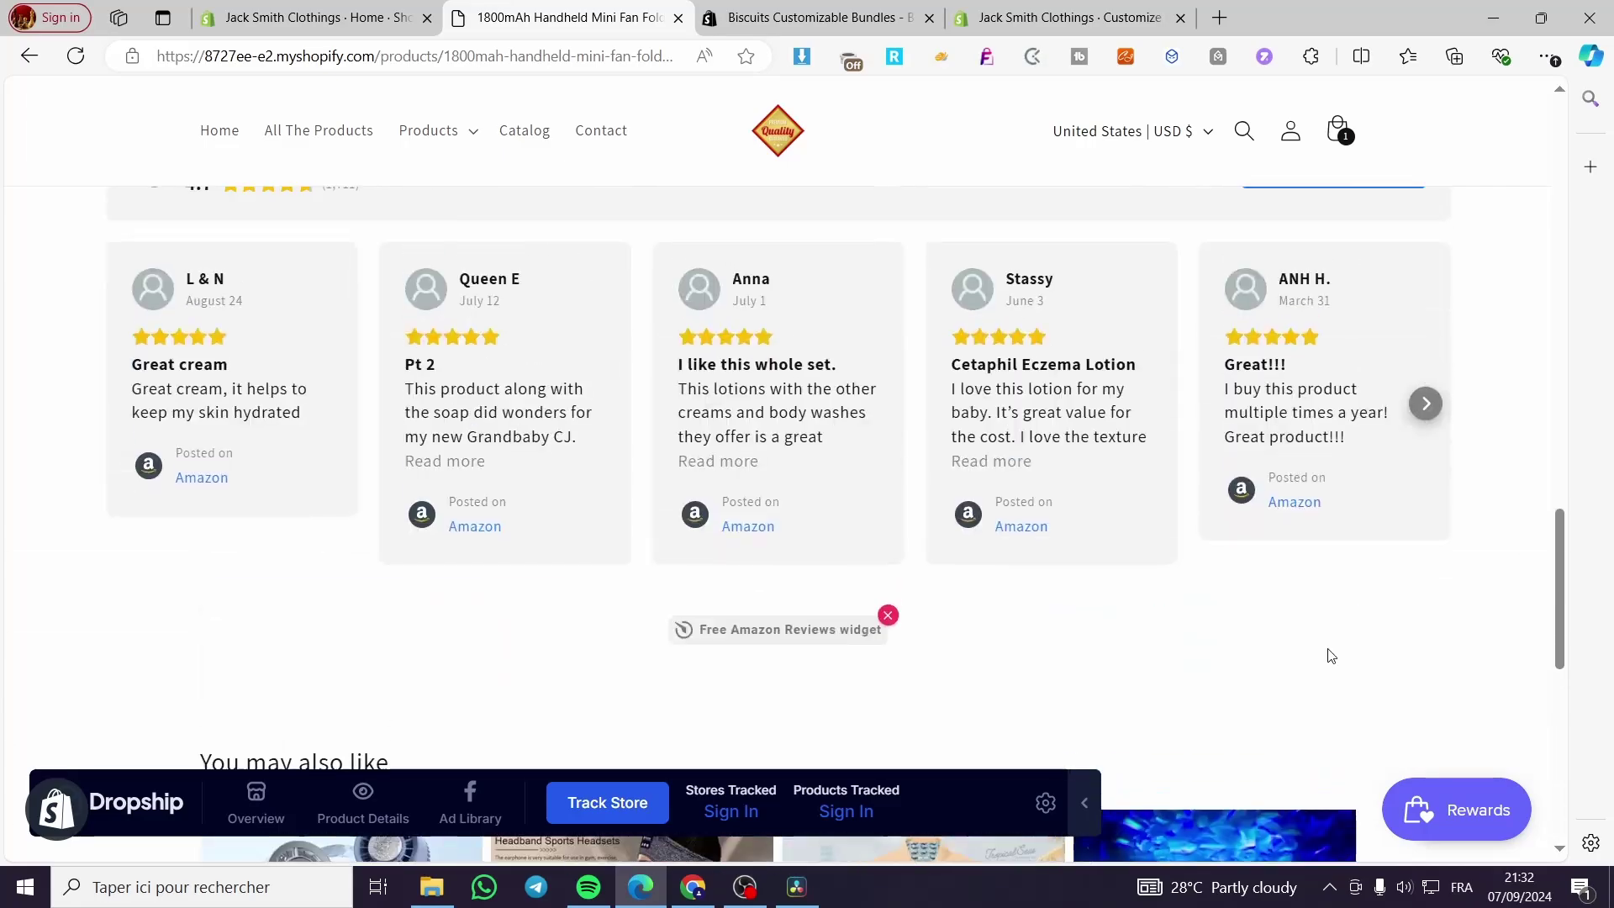
scroll(1329, 655, "up", 2)
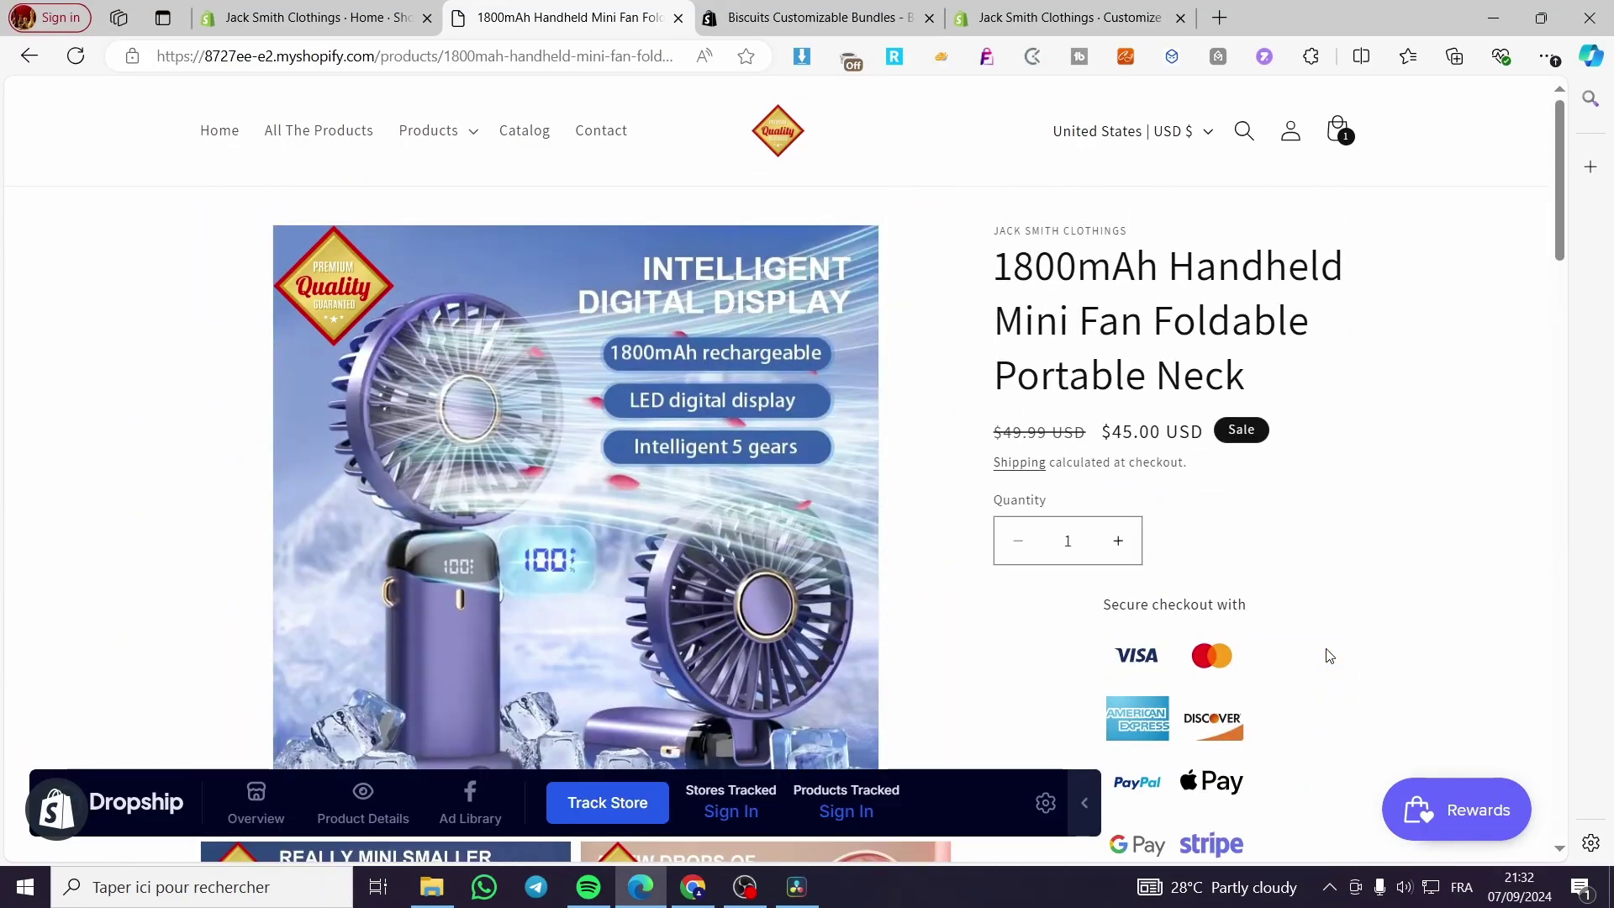
Reload the storefront, close the Biscuits app listing tab, and view the jacks bundle builder
left_click(84, 57)
left_click(790, 7)
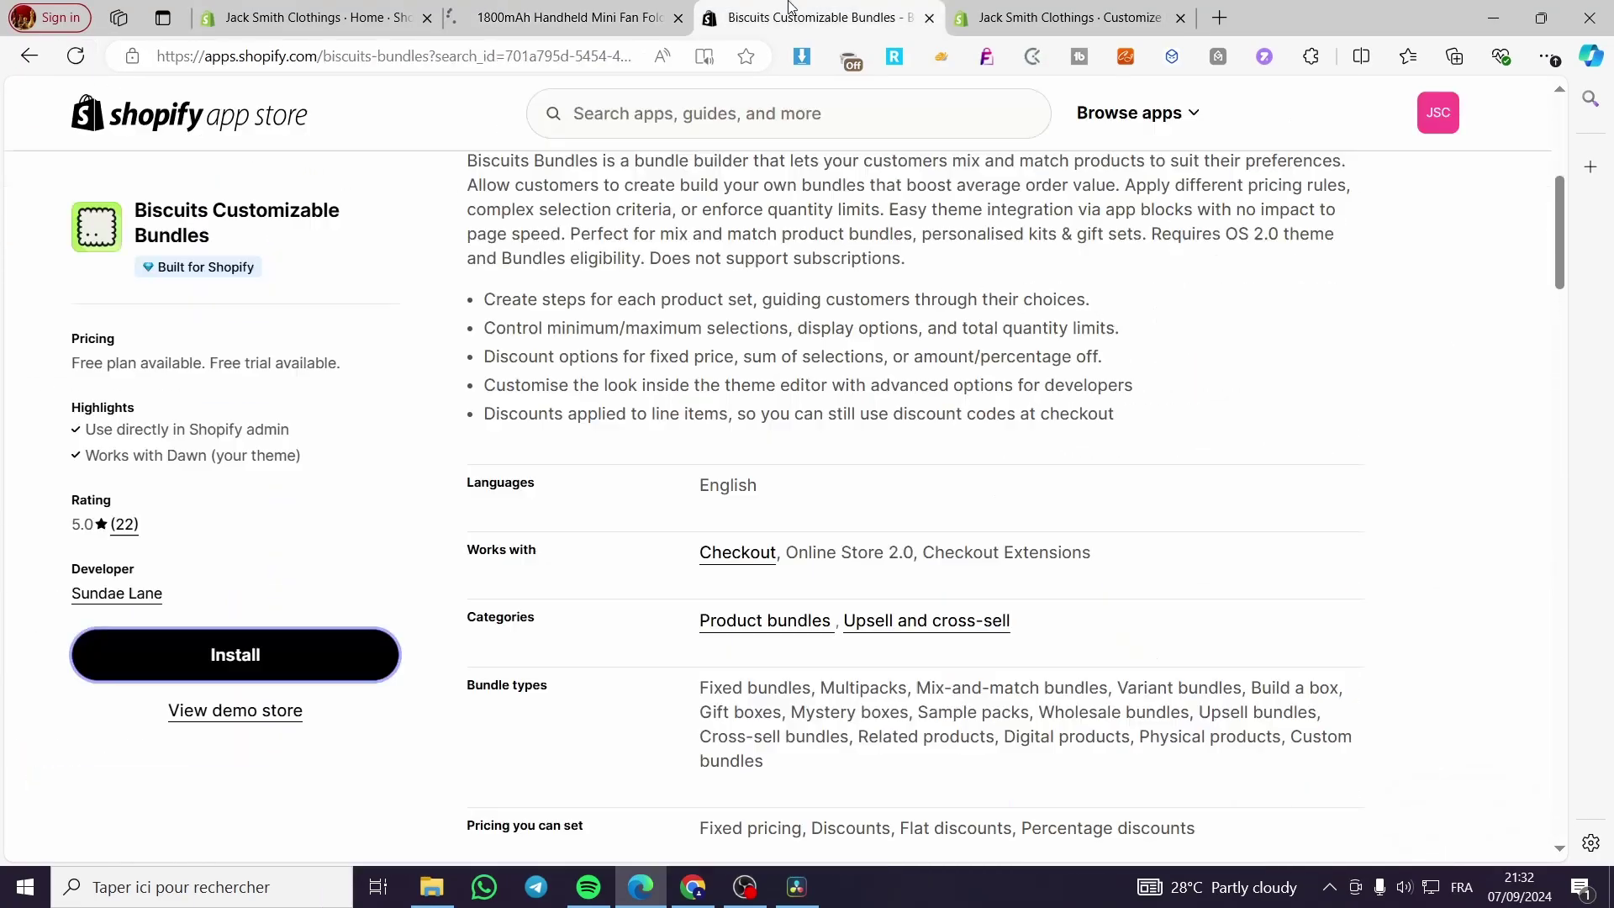
left_click(1093, 18)
left_click(929, 18)
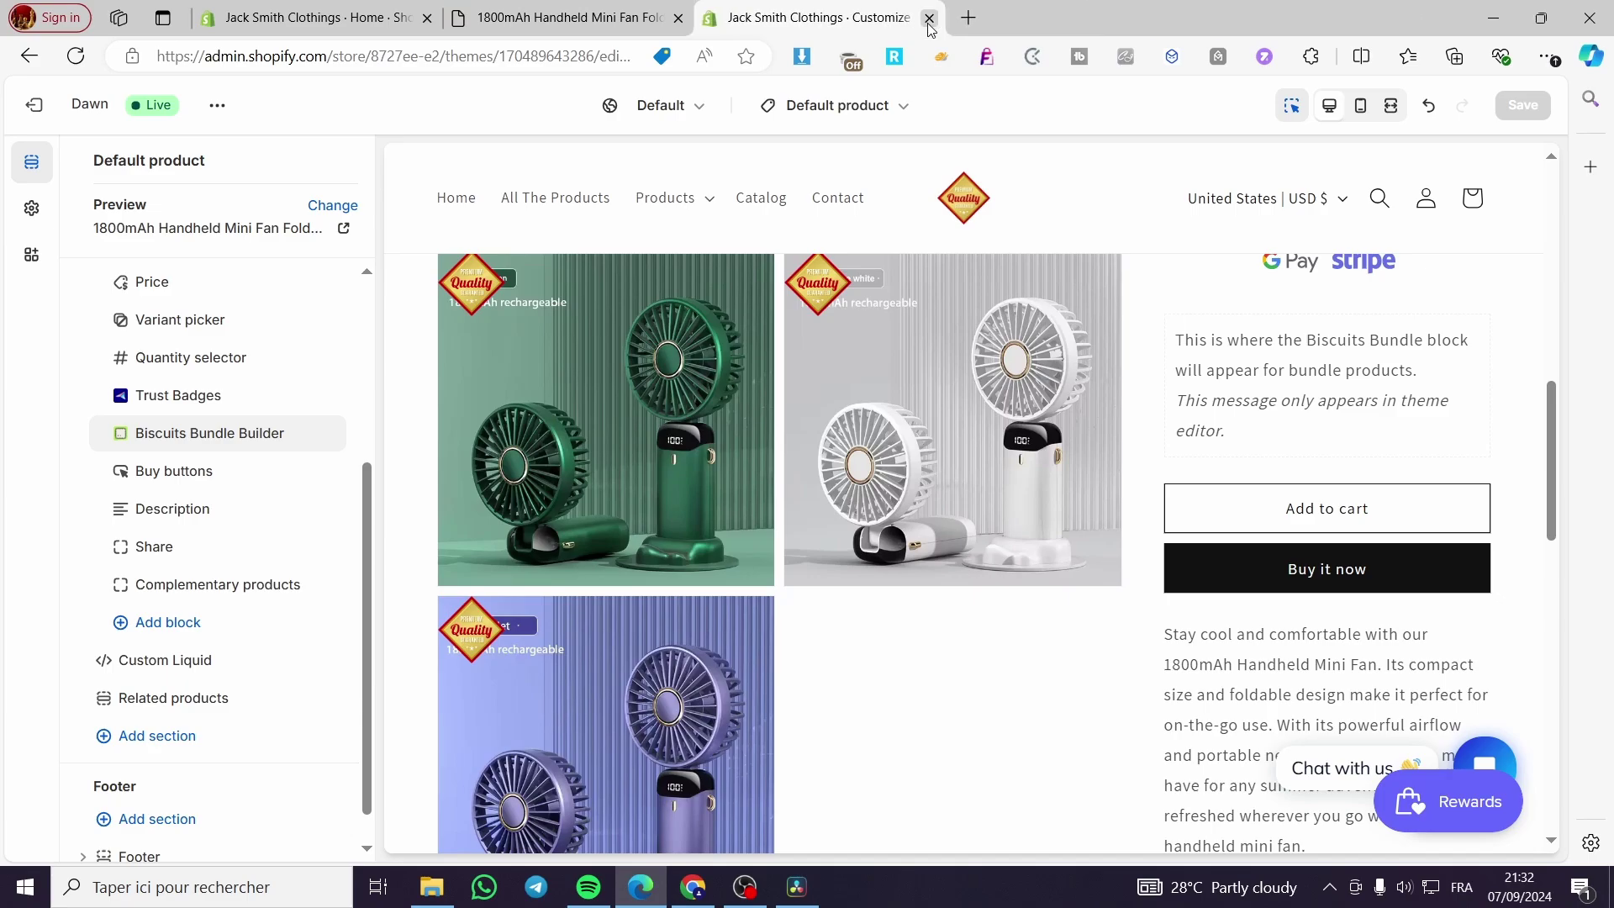
left_click(571, 10)
scroll(1097, 605, "down", 10)
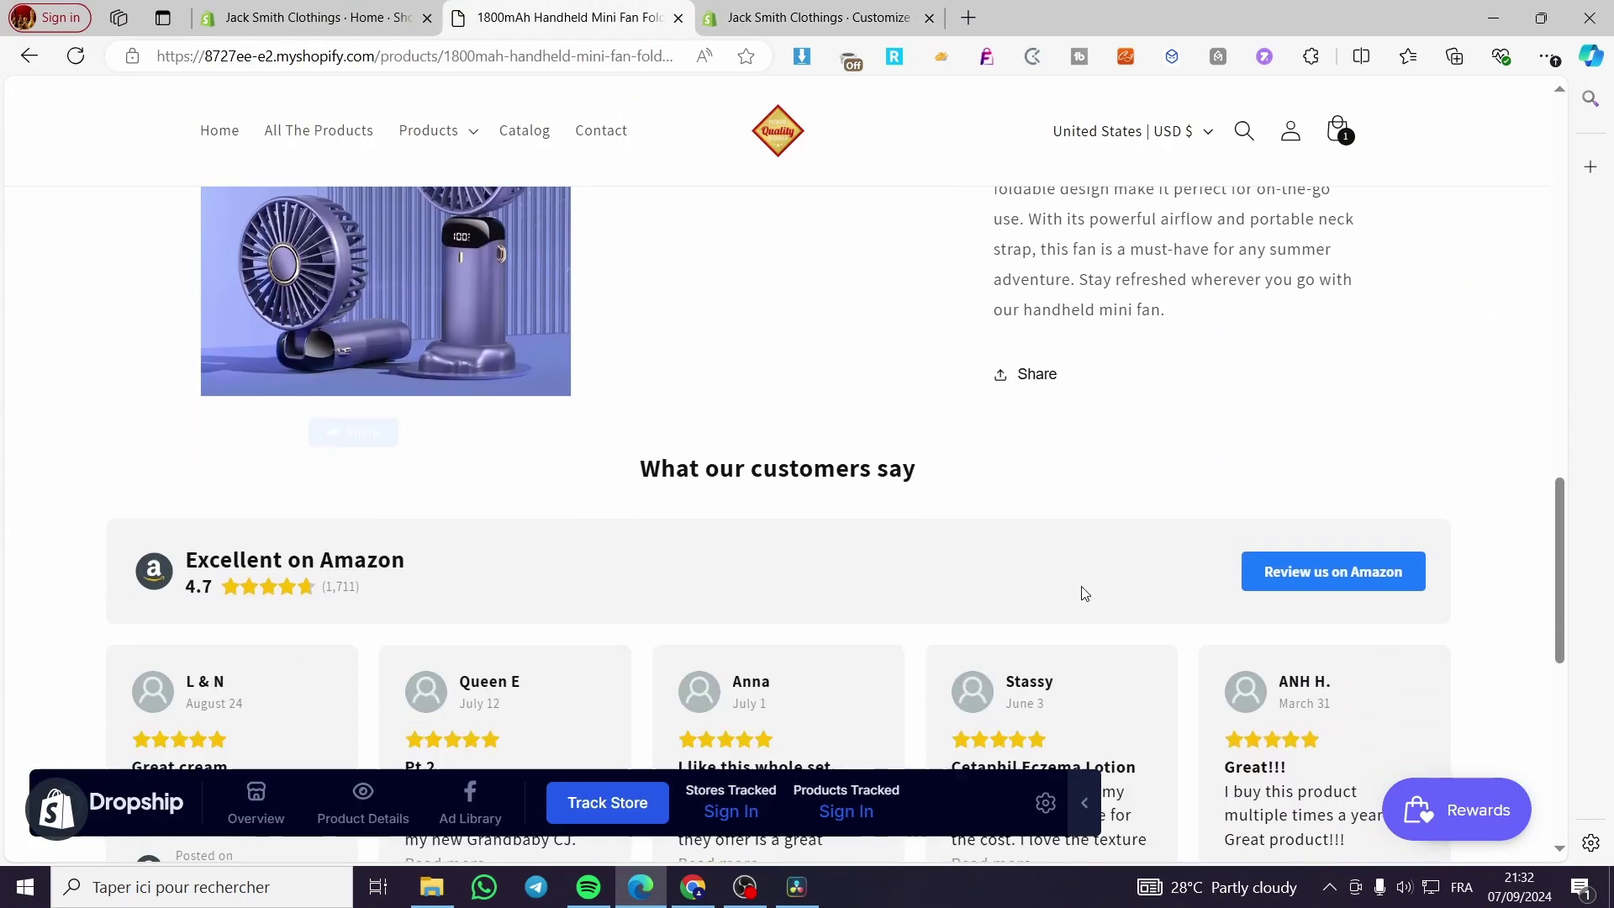
scroll(1081, 594, "up", 6)
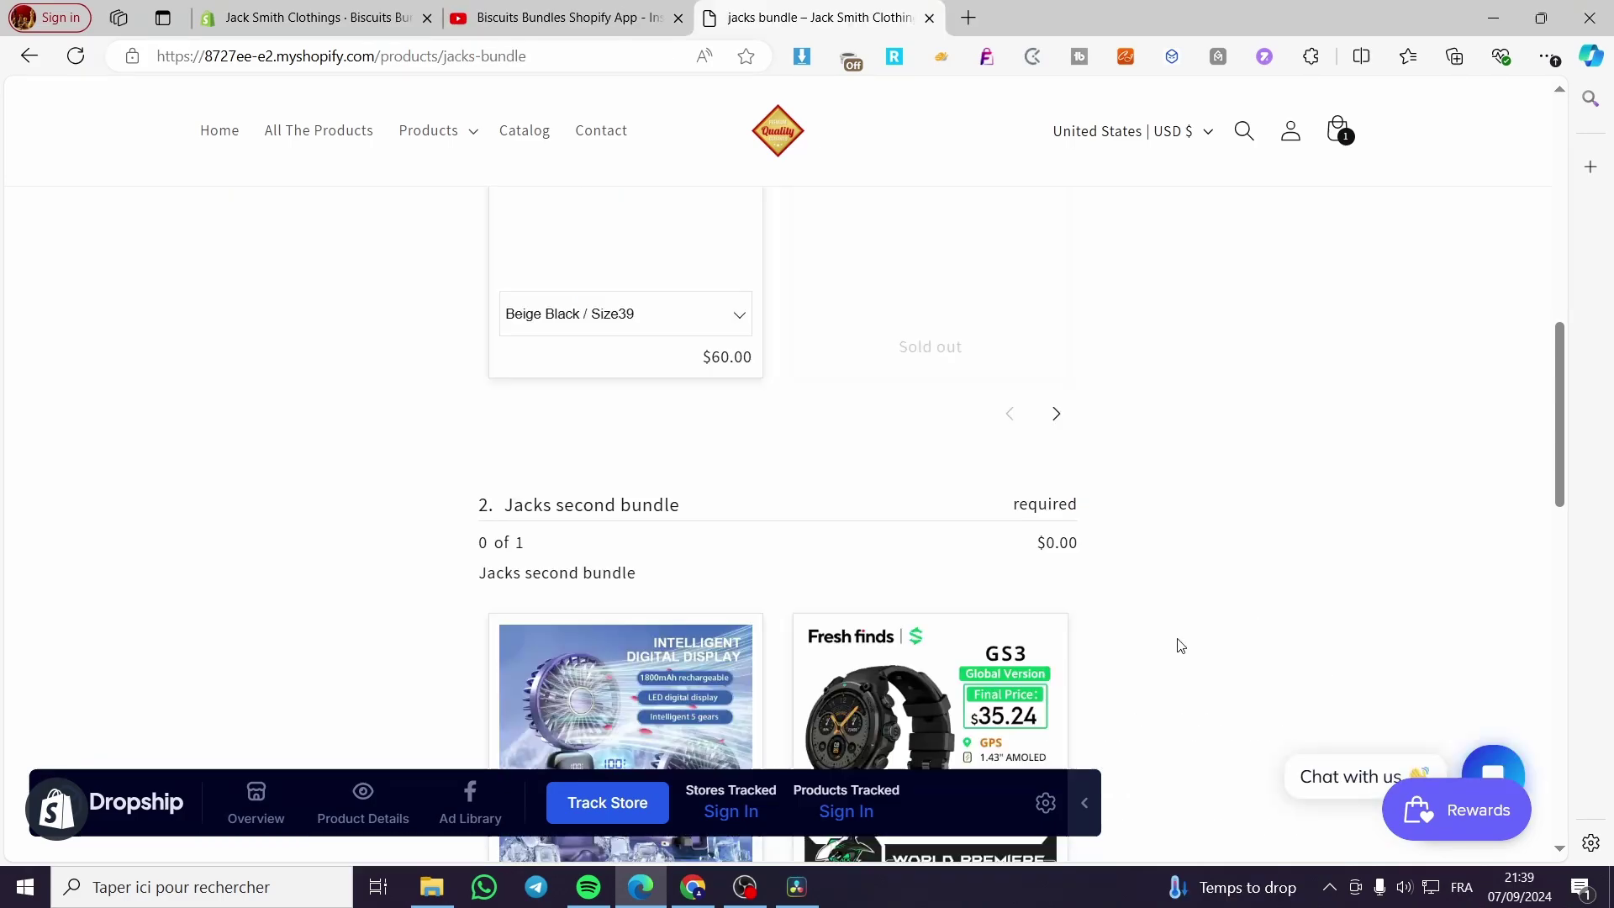
scroll(1178, 644, "up", 6)
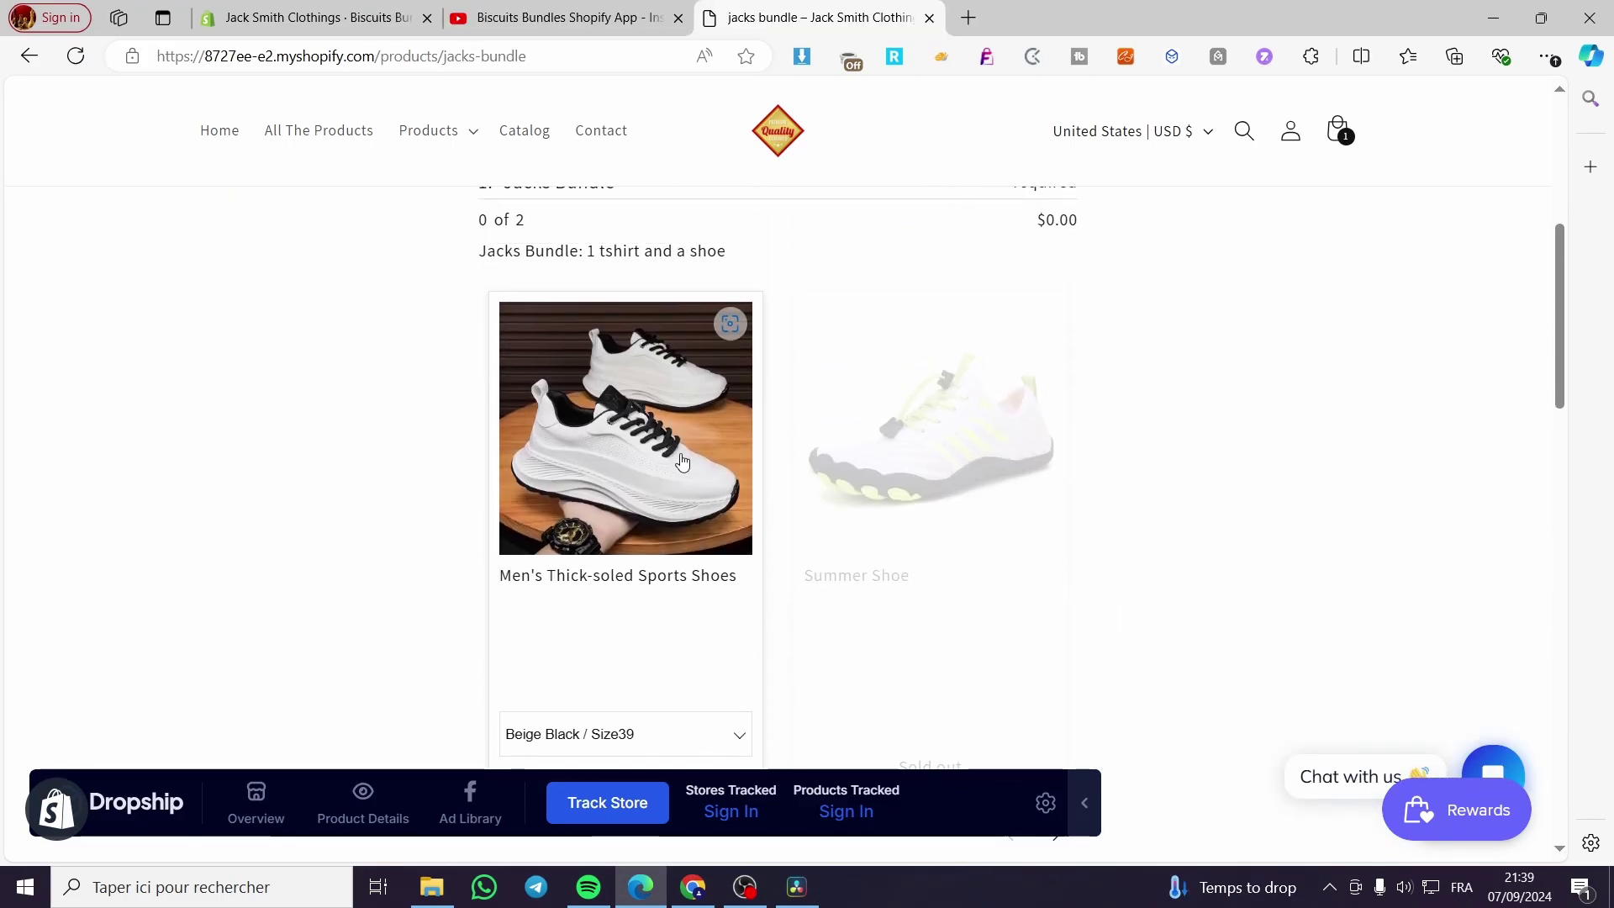
Review both jacks bundle steps and the 5% discount, then reveal the $2,000.00 t-shirt in Step 1
scroll(769, 498, "down", 5)
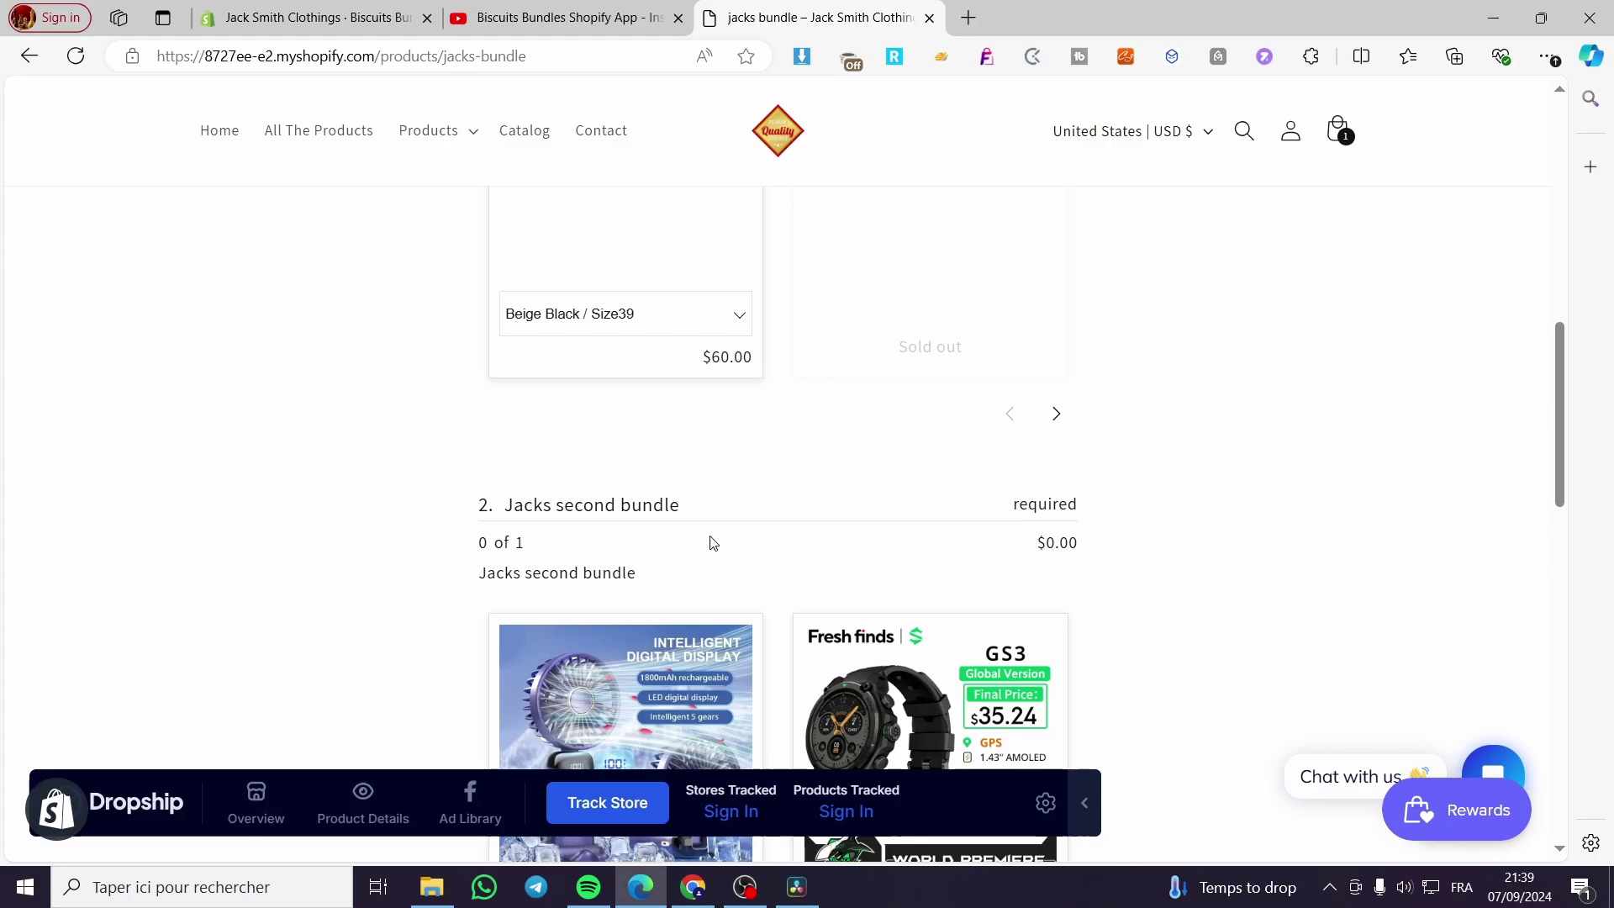
scroll(712, 543, "down", 3)
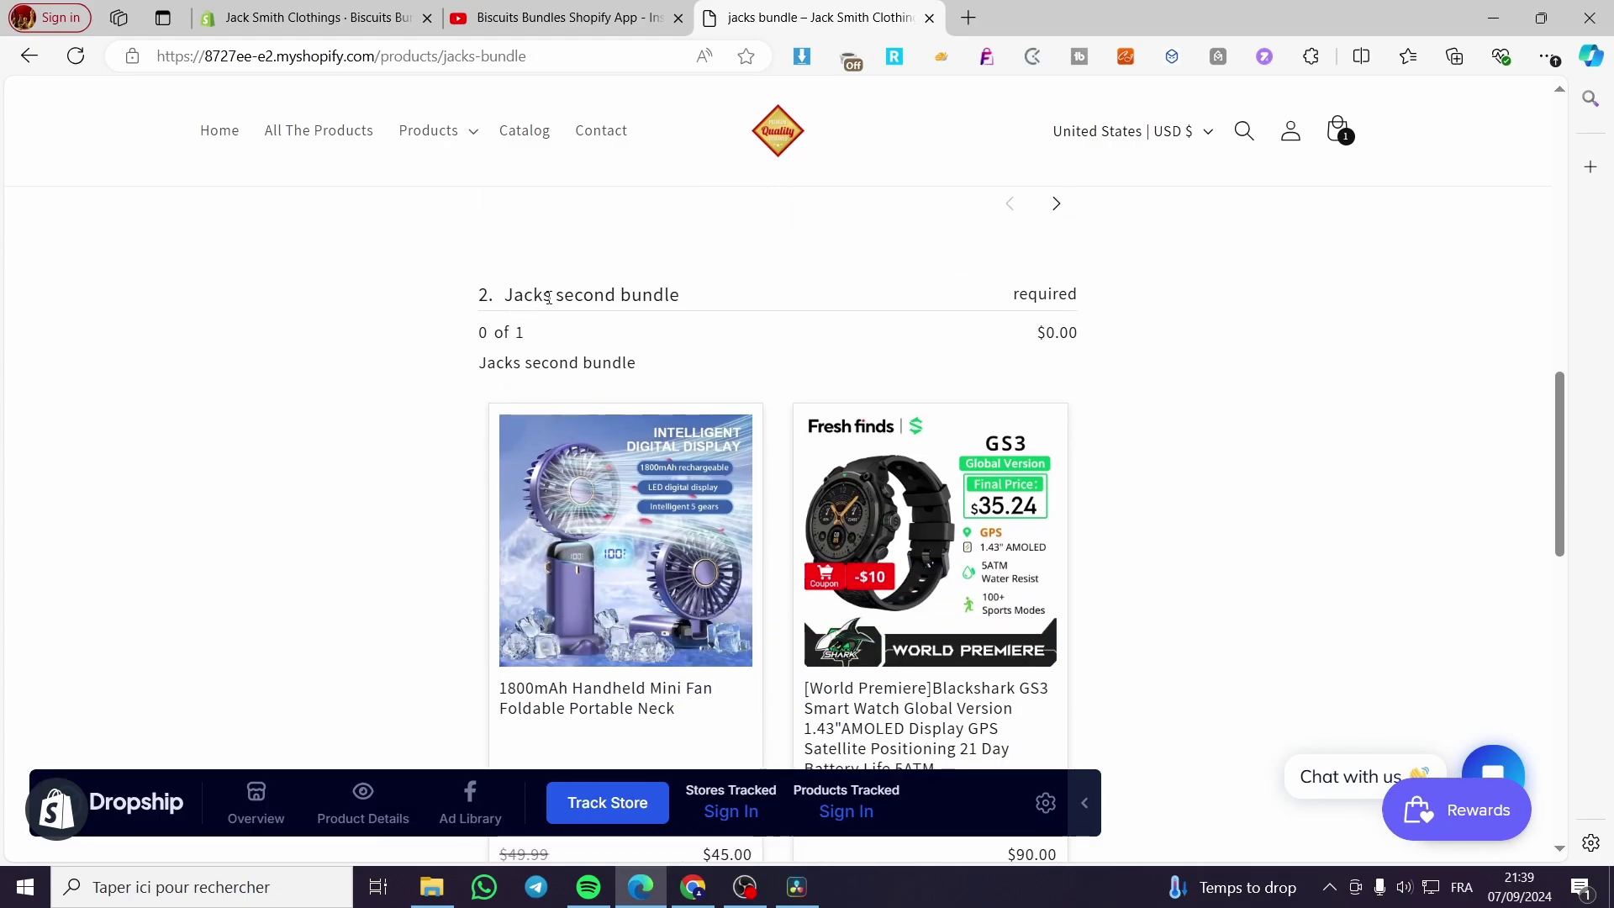
scroll(881, 630, "down", 5)
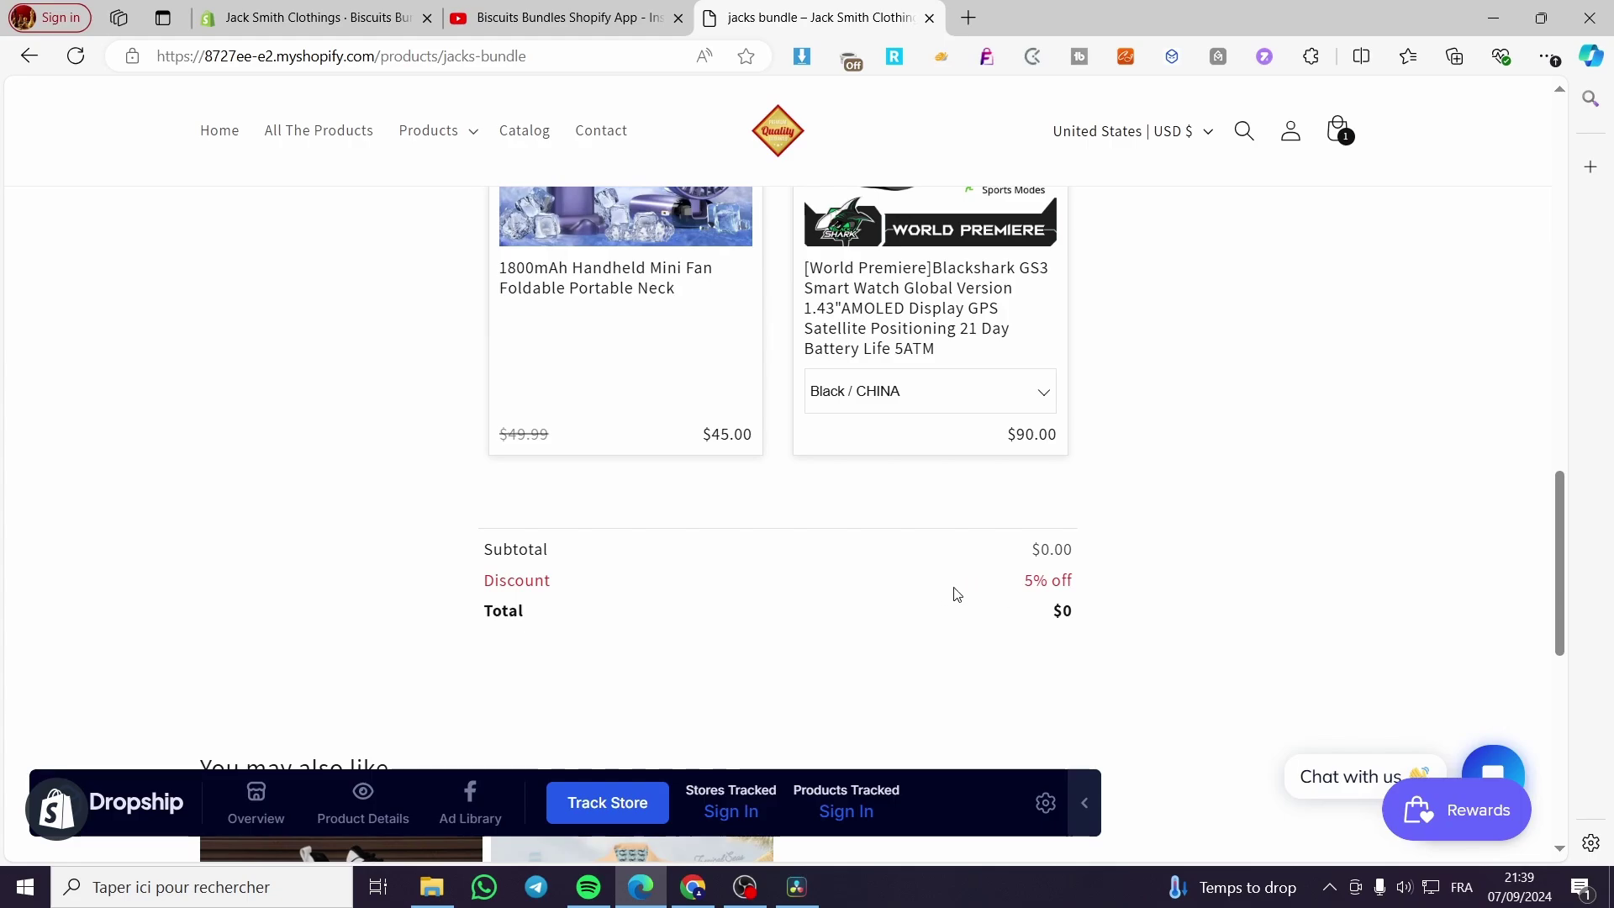
scroll(684, 547, "up", 12)
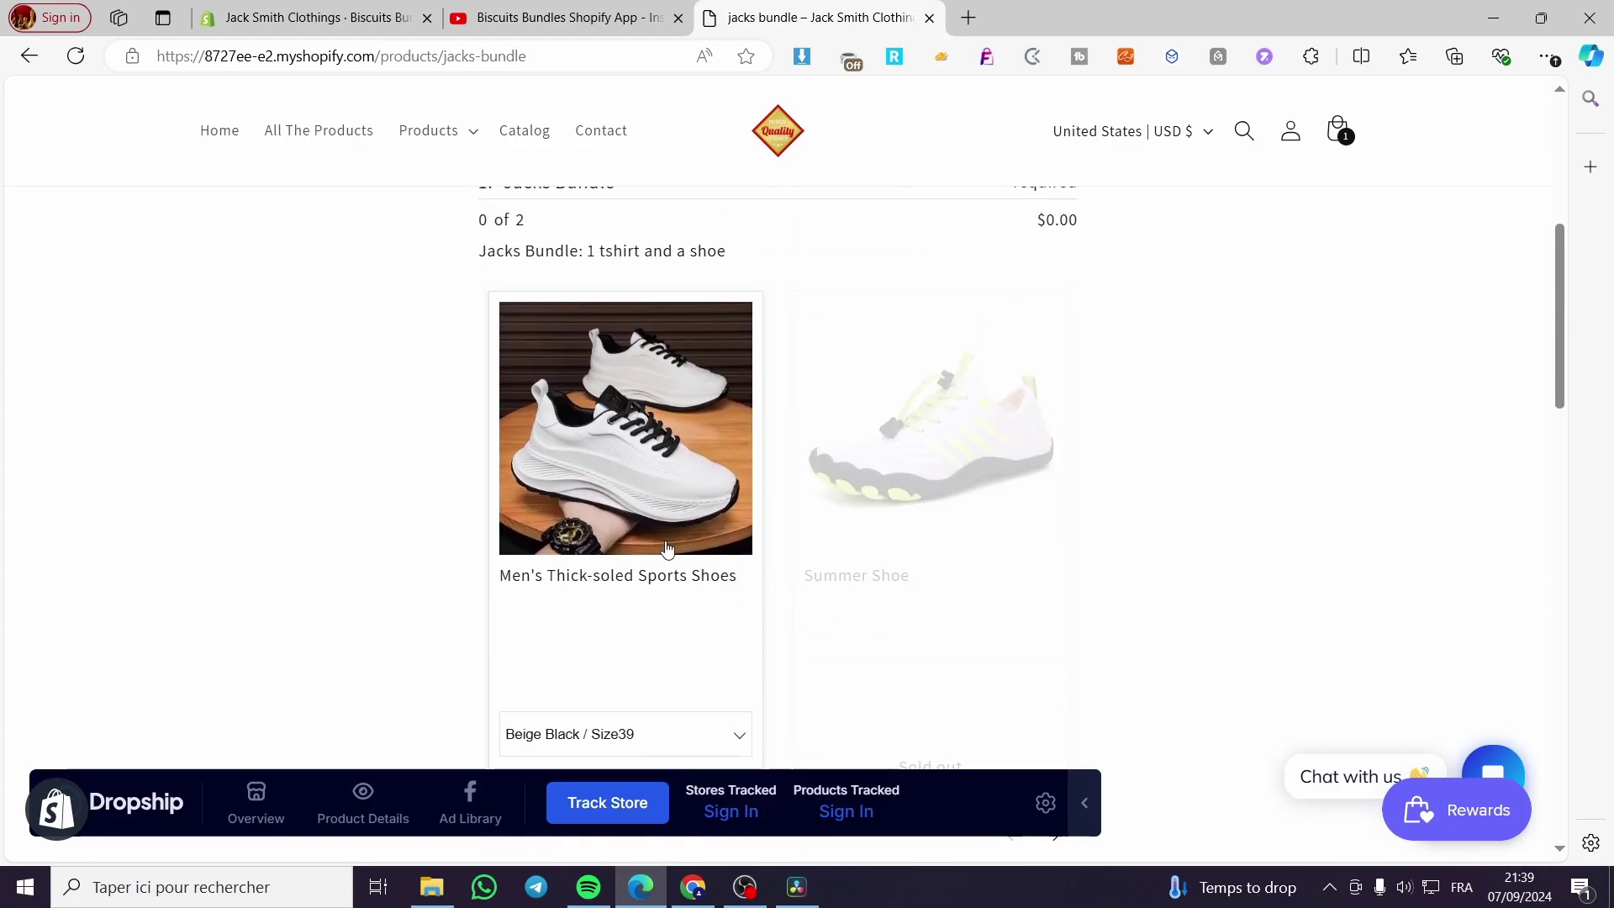
scroll(501, 271, "up", 1)
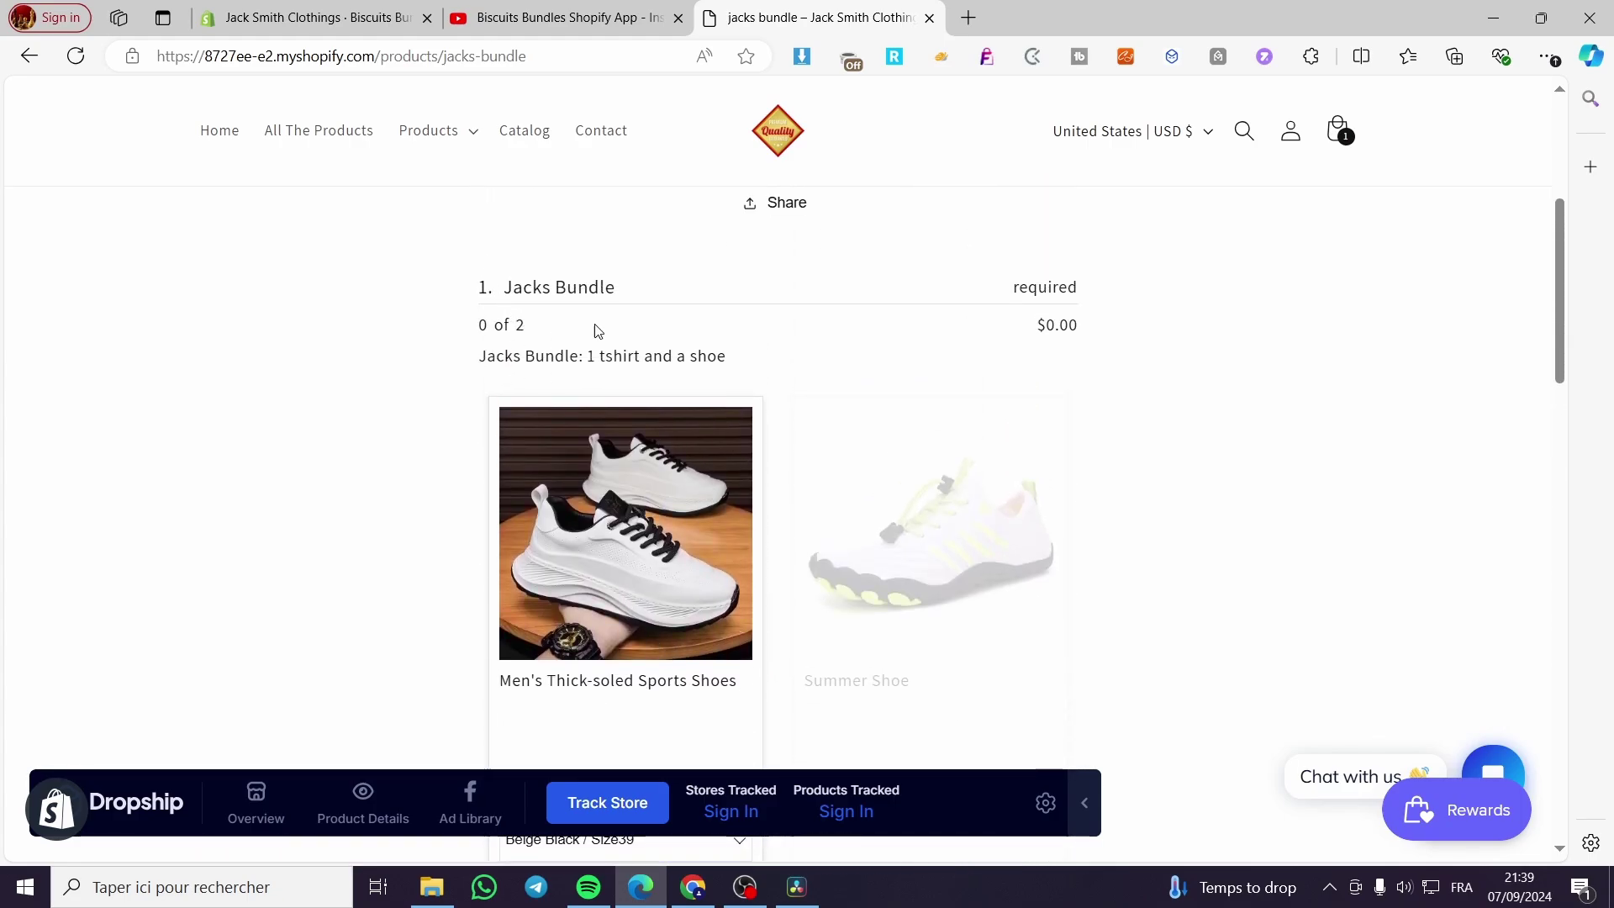
scroll(637, 661, "down", 1)
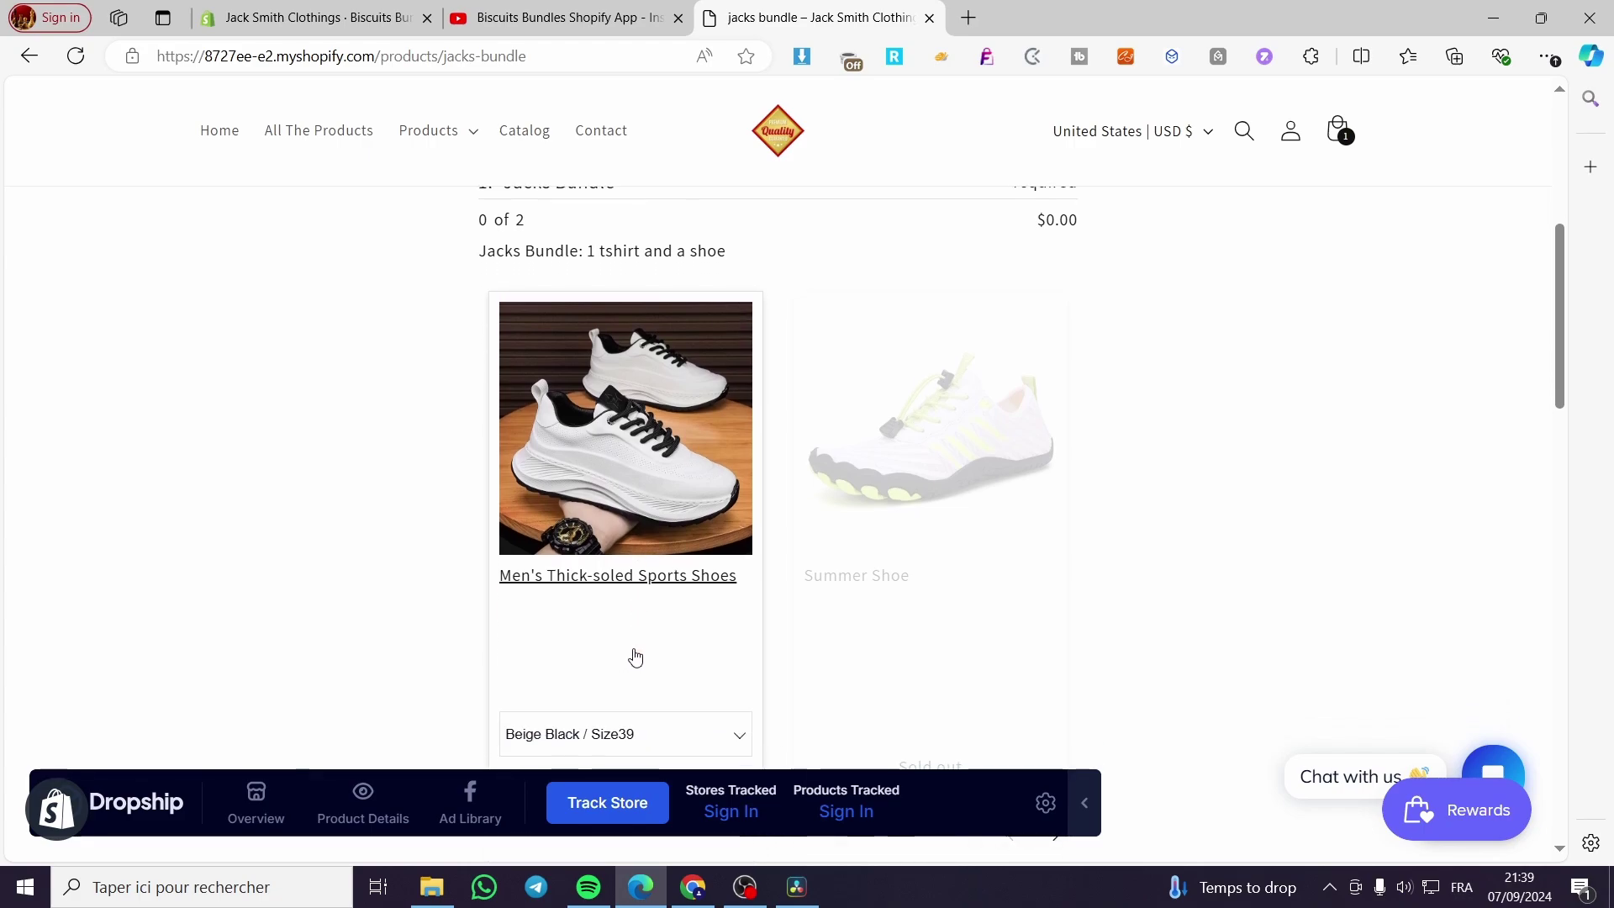
scroll(651, 568, "down", 2)
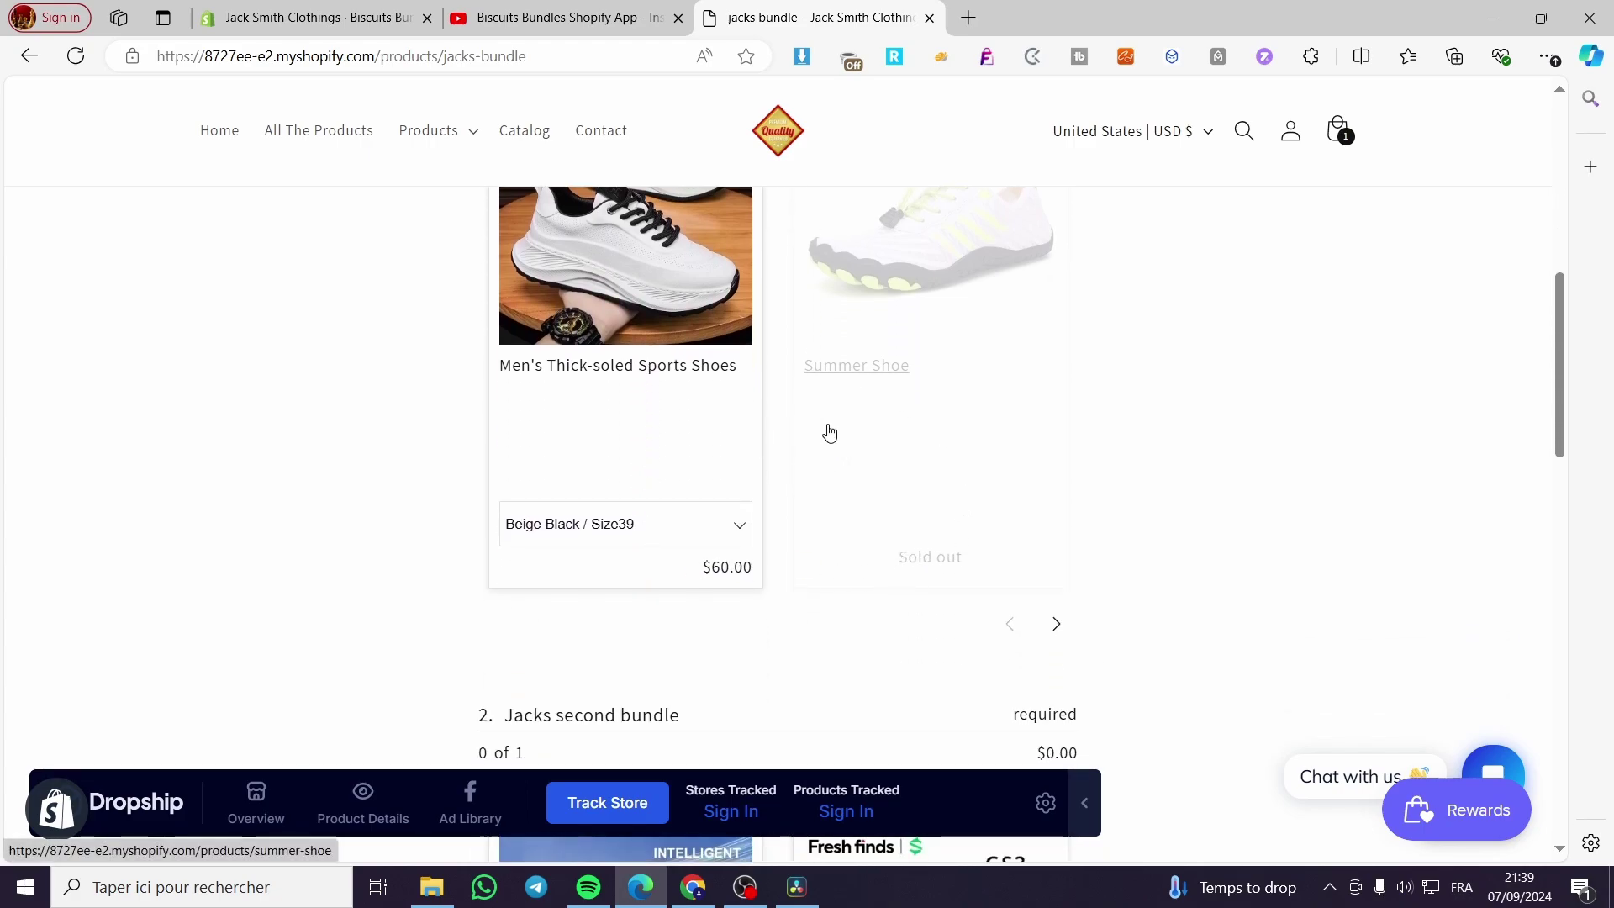
scroll(764, 432, "up", 1)
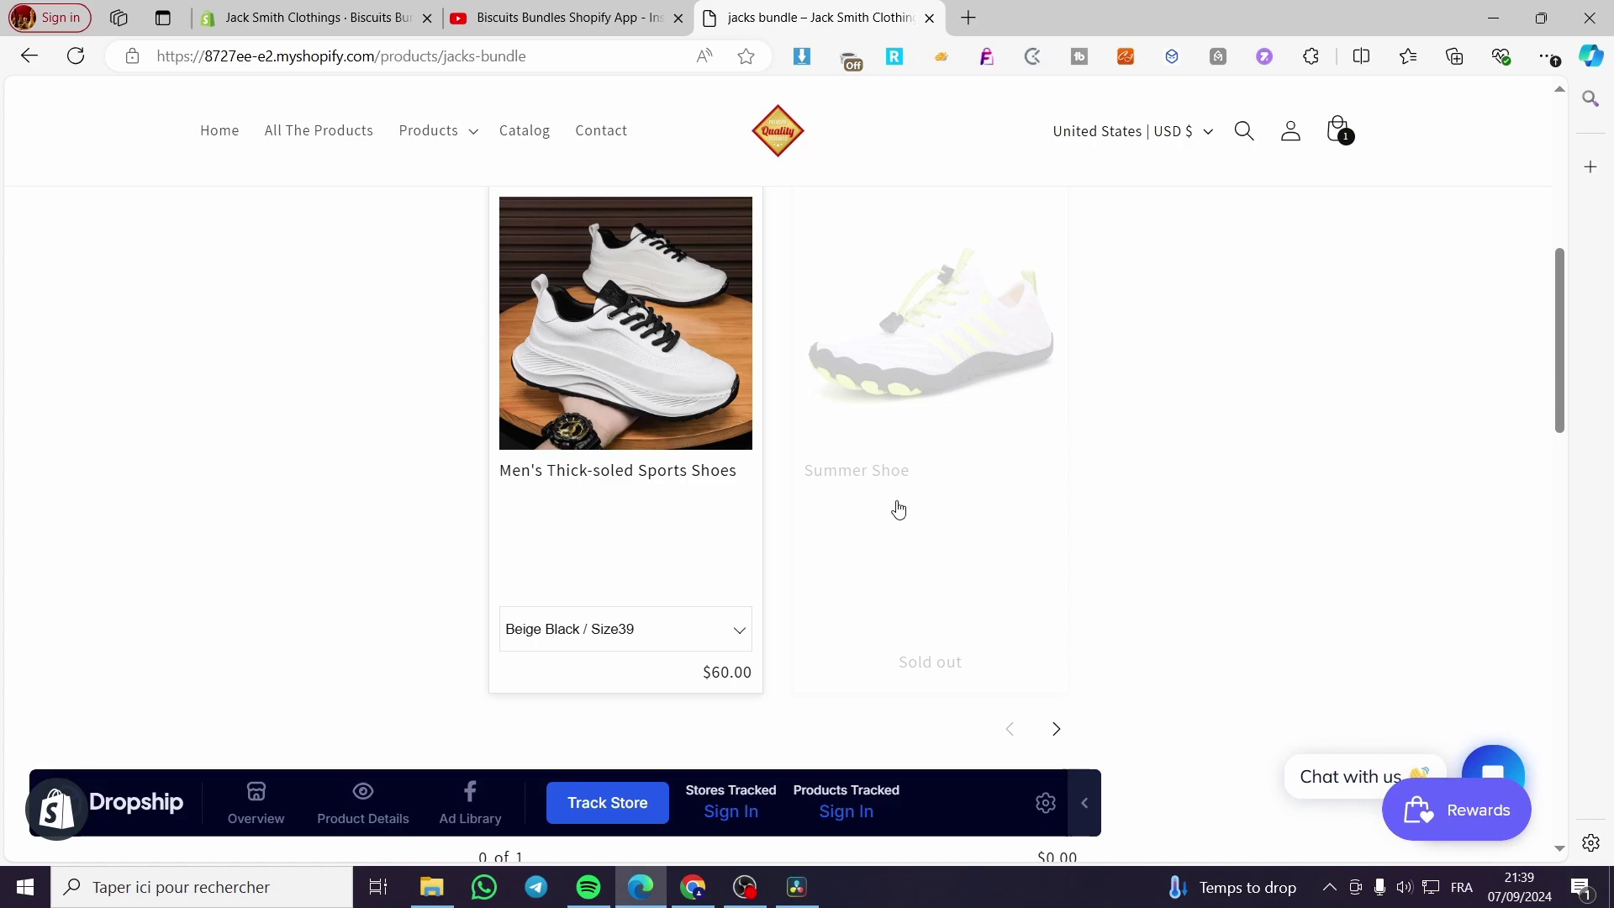
left_click(1056, 729)
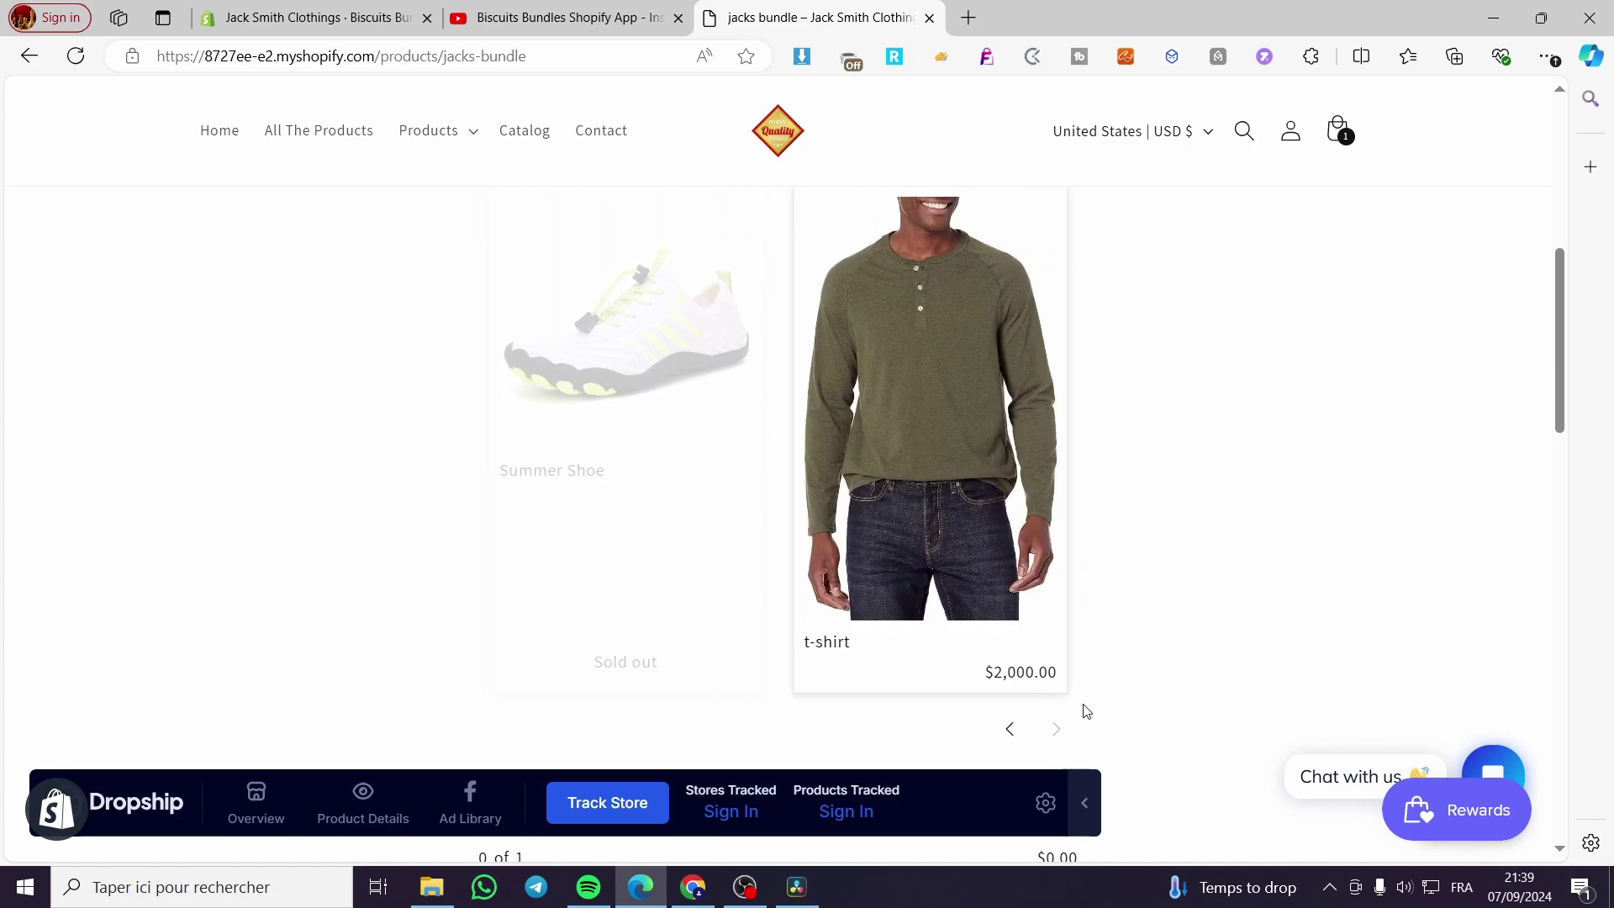